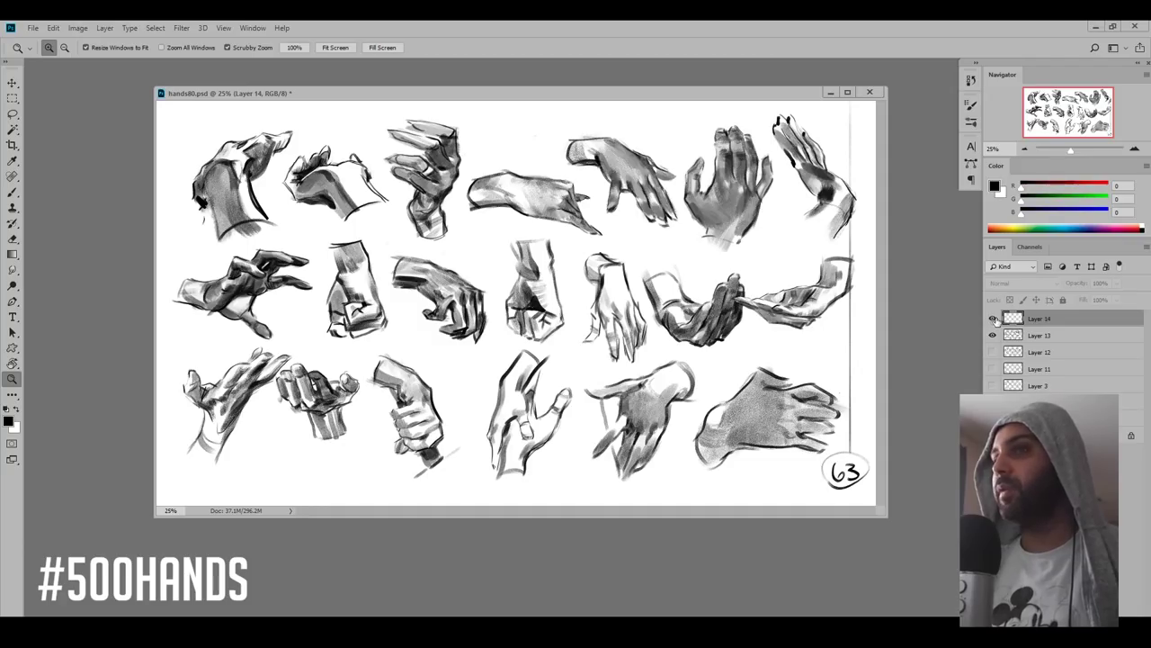
# - Hide Layer 14 and Layer 13 to clear the canvas, and add a new empty layer above them
pyautogui.click(993, 319)
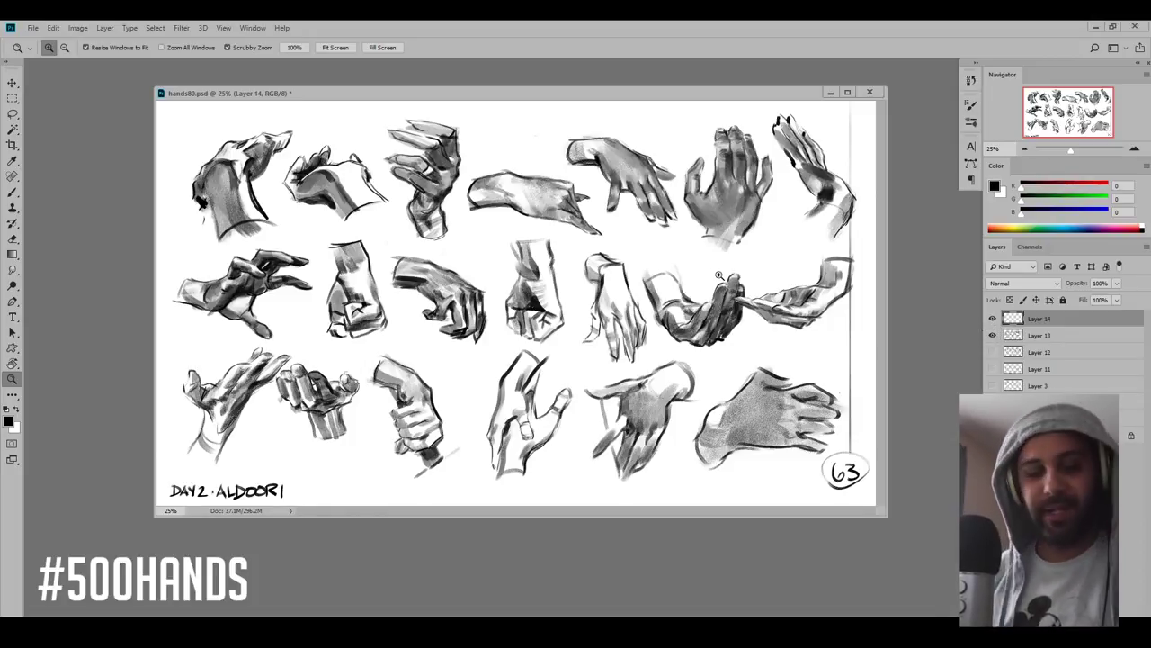
pyautogui.click(993, 320)
pyautogui.click(993, 334)
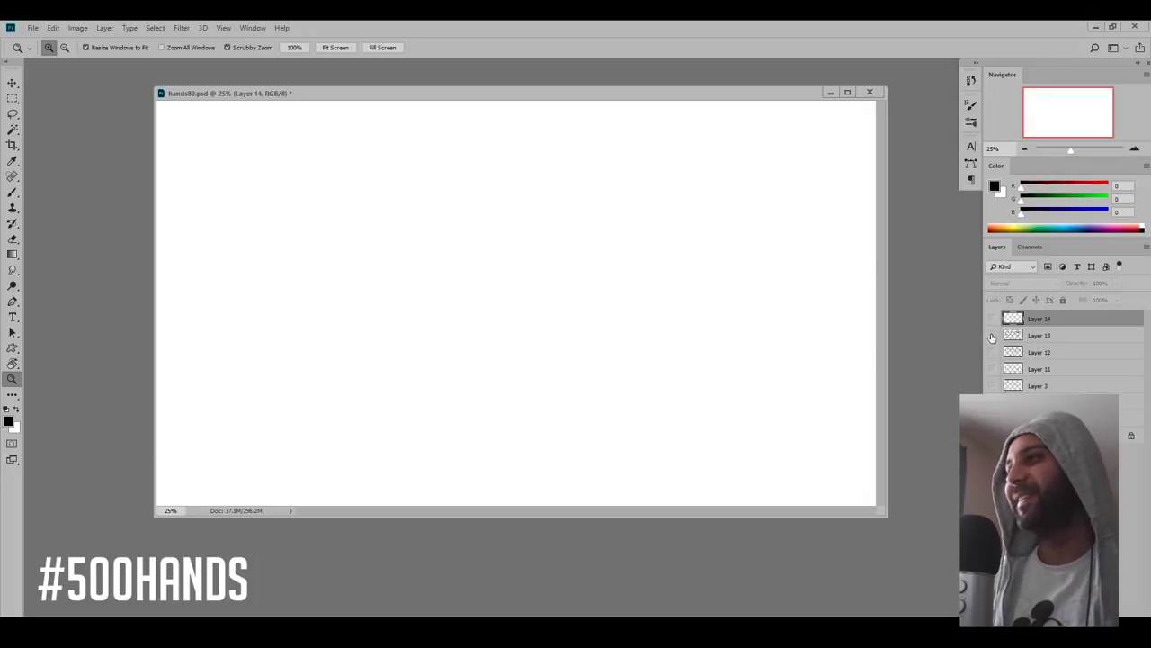
pyautogui.click(993, 335)
pyautogui.click(994, 335)
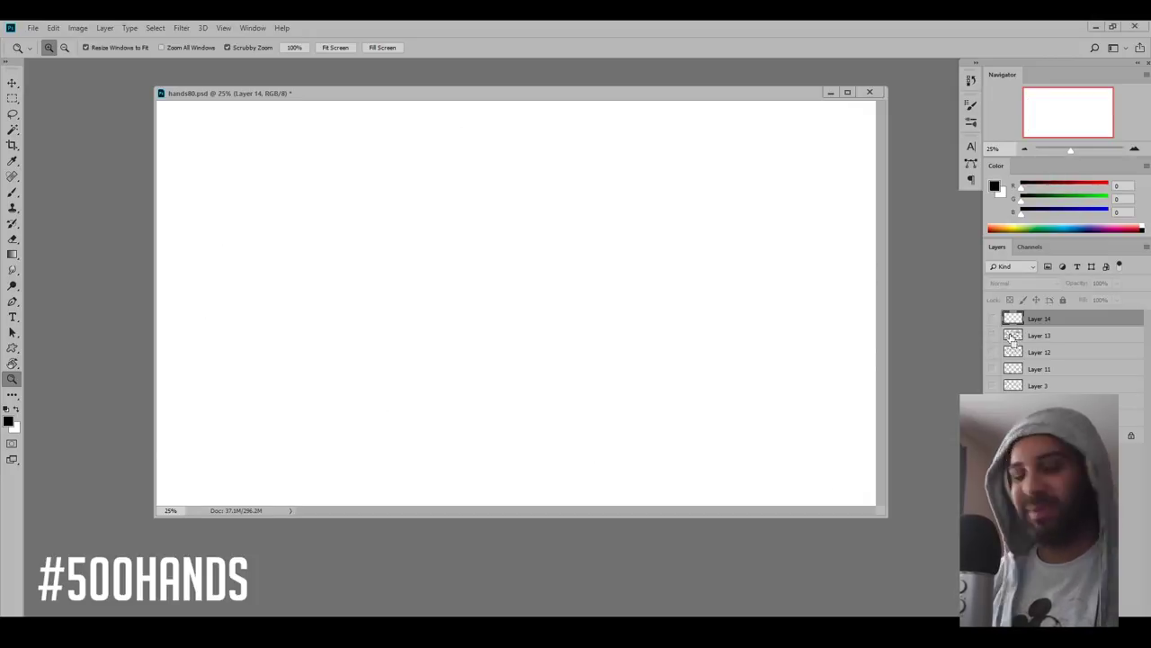
pyautogui.hotkey('ctrl', 'alt', 'shift', 'n')
# - Choose the 样本画笔 3 4 brush, set its size to 71 px and undo the zigzag test stroke
pyautogui.press('b')
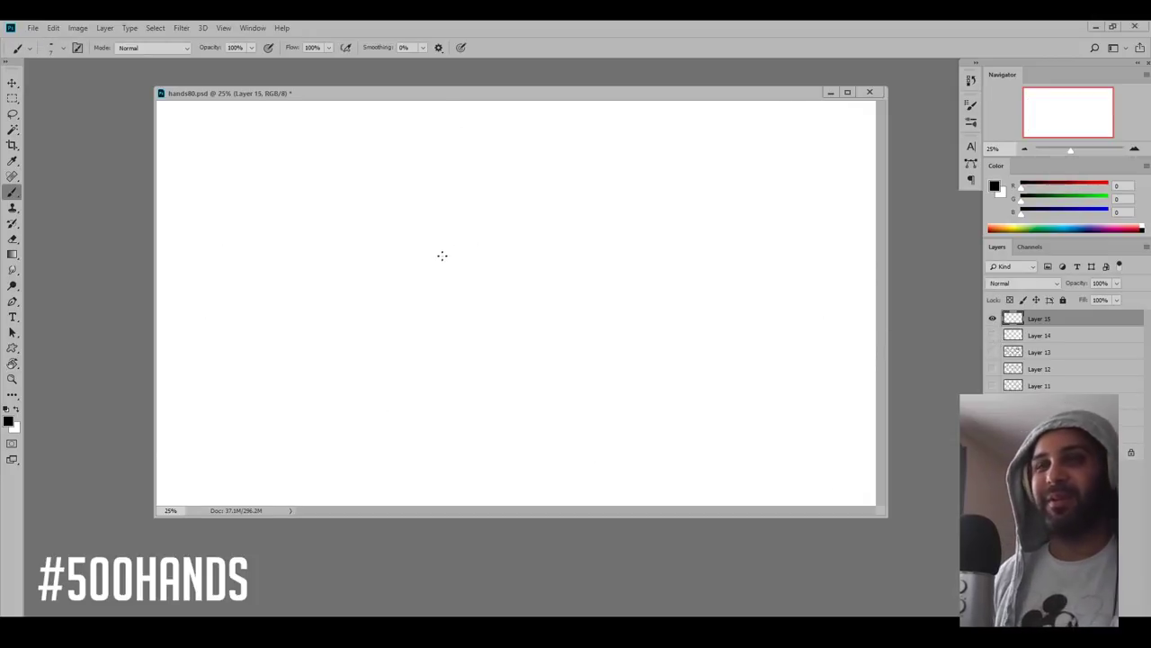
pyautogui.rightClick(443, 255)
pyautogui.click(676, 410)
pyautogui.click(329, 246)
pyautogui.moveTo(313, 288)
pyautogui.mouseDown()
pyautogui.moveTo(358, 326)
pyautogui.moveTo(452, 296)
pyautogui.mouseUp()
pyautogui.rightClick(453, 296)
pyautogui.moveTo(526, 241); pyautogui.dragTo(545, 240)
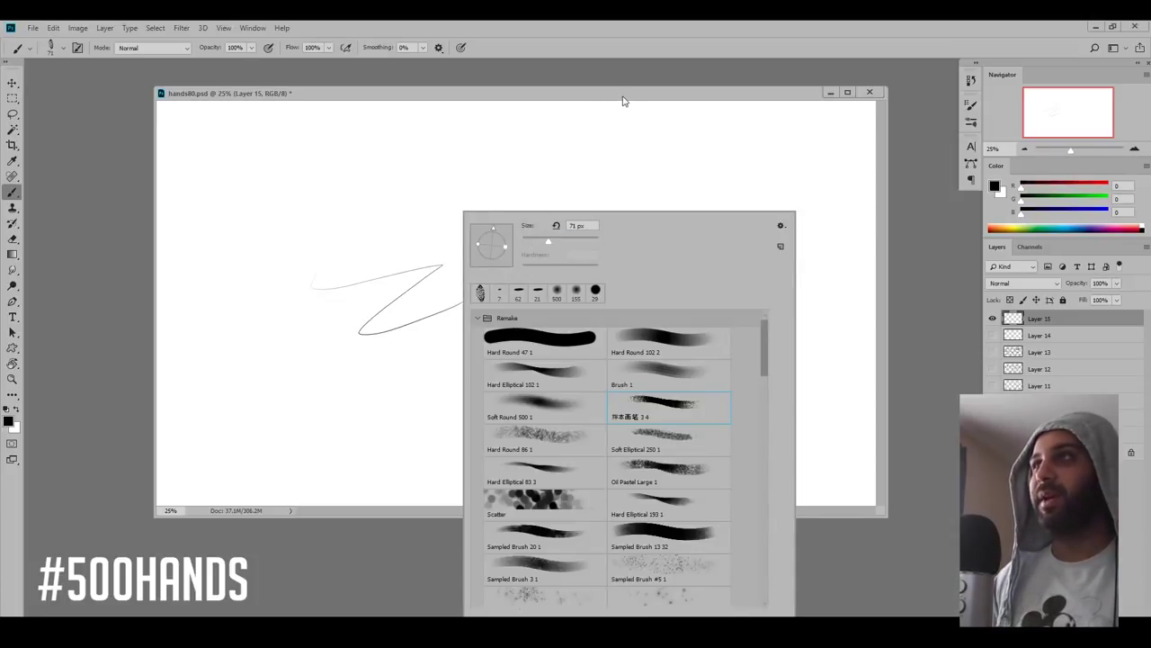
pyautogui.moveTo(623, 96); pyautogui.dragTo(622, 93)
pyautogui.hotkey('ctrl', 'z')
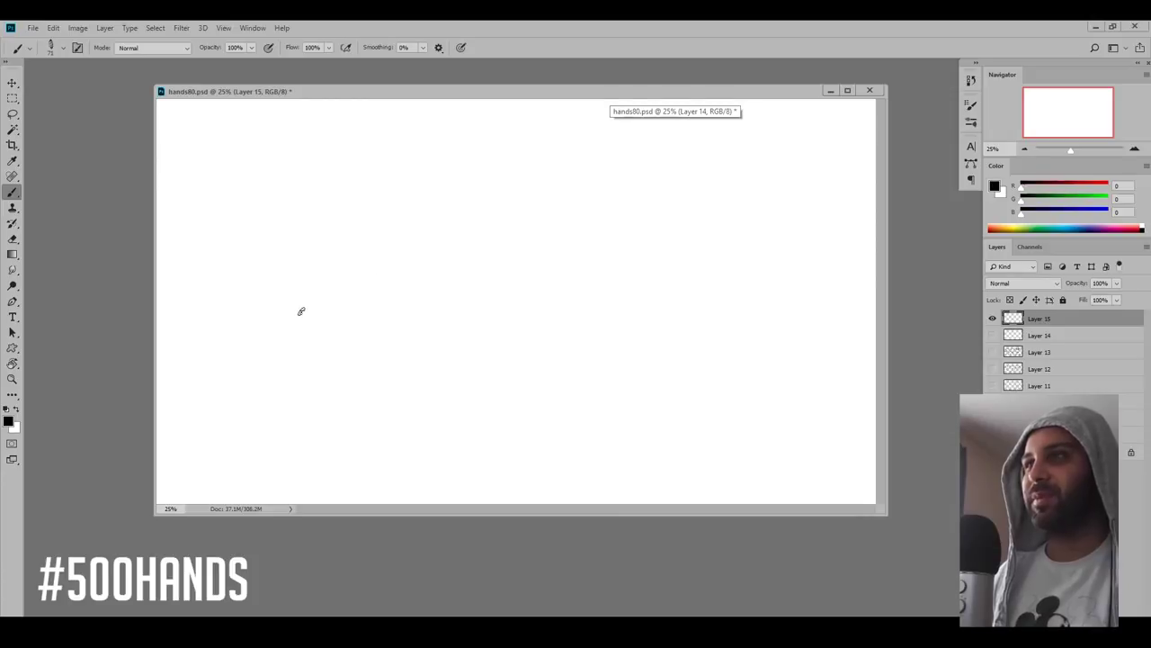
# - Enlarge the document view to about 27% and reposition its window so the whole canvas clears the side panels
pyautogui.press('z')
pyautogui.click(486, 251)
pyautogui.moveTo(510, 253); pyautogui.dragTo(492, 254)
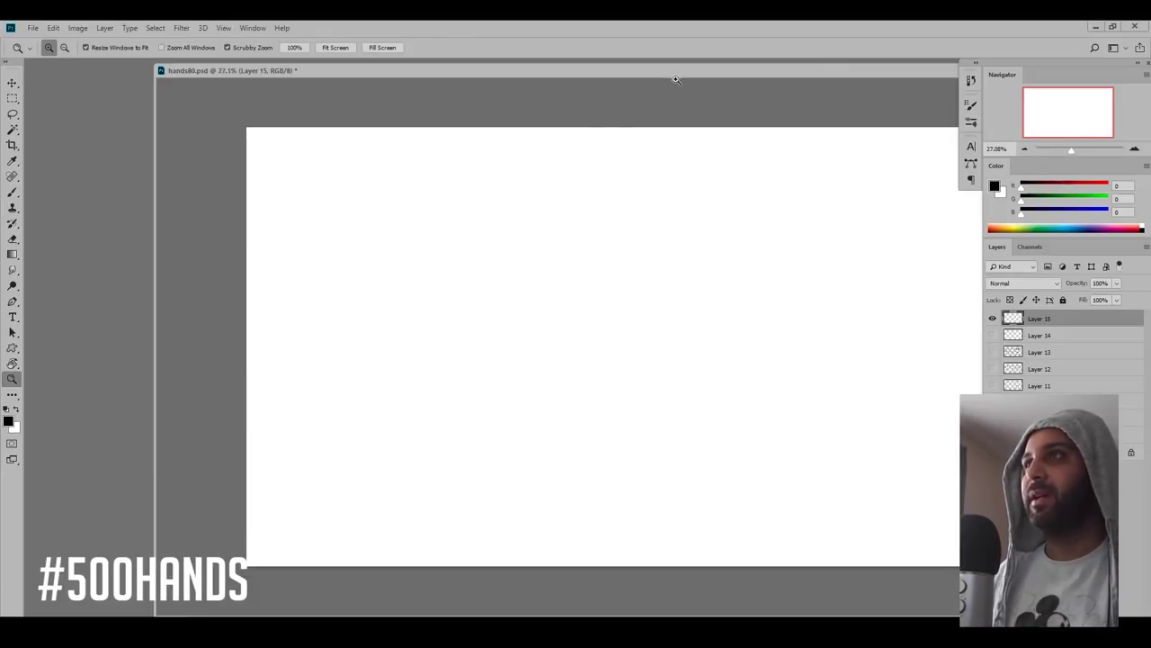
pyautogui.moveTo(679, 70); pyautogui.dragTo(591, 69)
pyautogui.press('b')
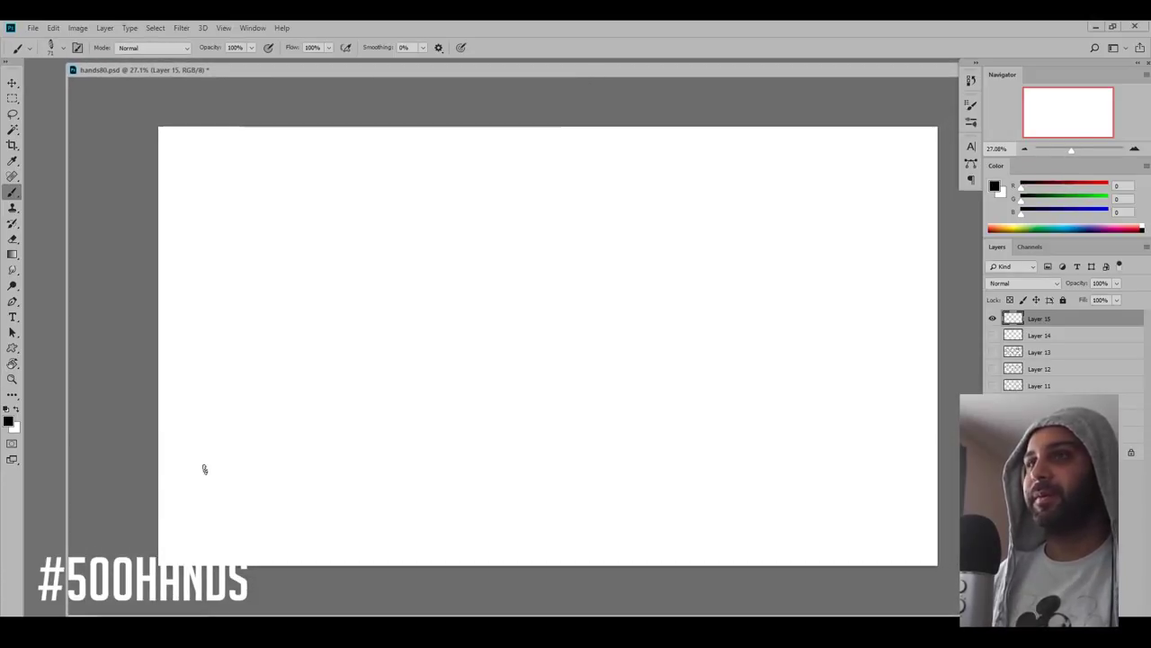
# - Review the earlier hand studies on the layers below one at a time, including Layers 11, 12 and 13, leaving only Layer 15 shown
pyautogui.click(992, 319)
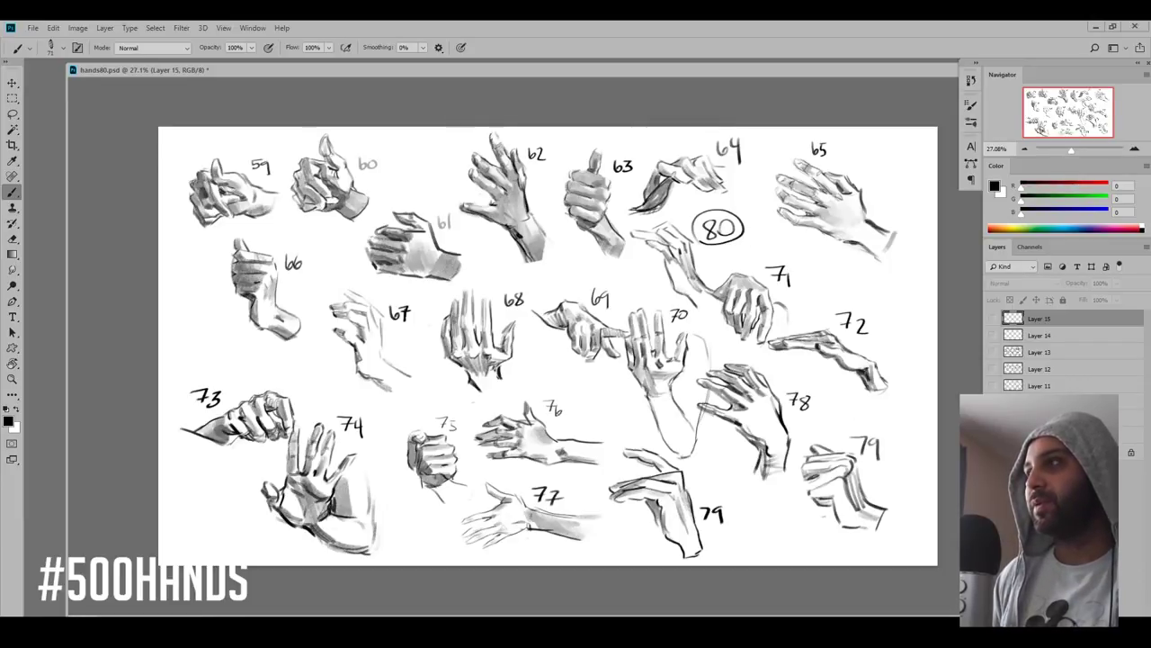
pyautogui.click(993, 402)
pyautogui.click(992, 386)
pyautogui.click(993, 386)
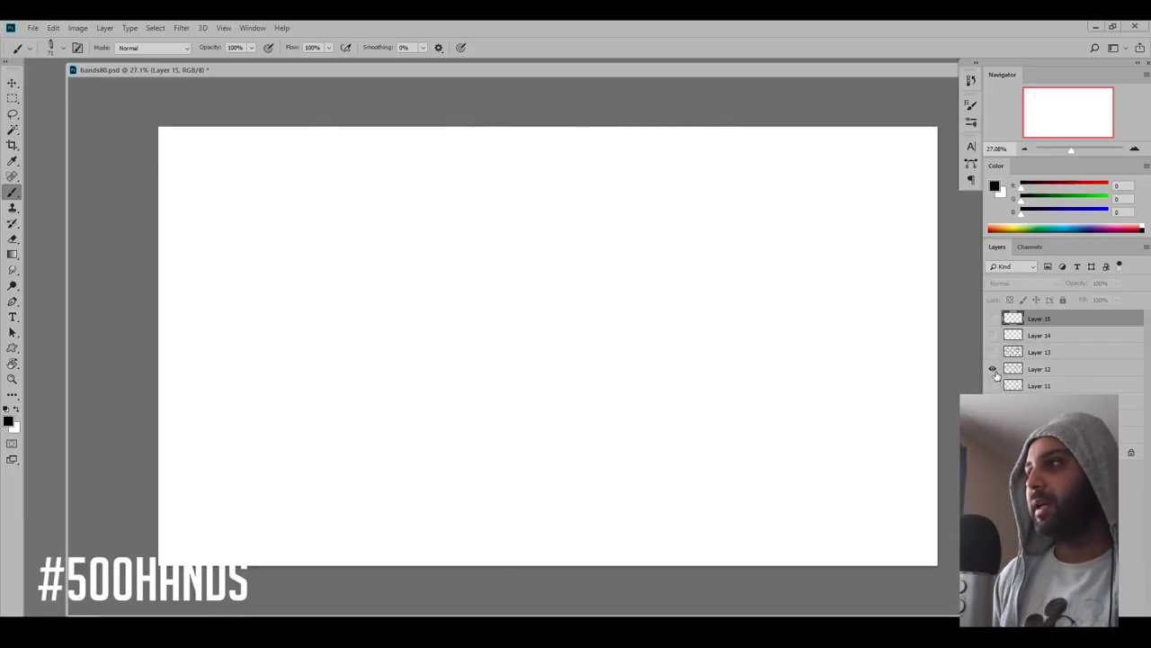
pyautogui.click(994, 369)
pyautogui.click(993, 369)
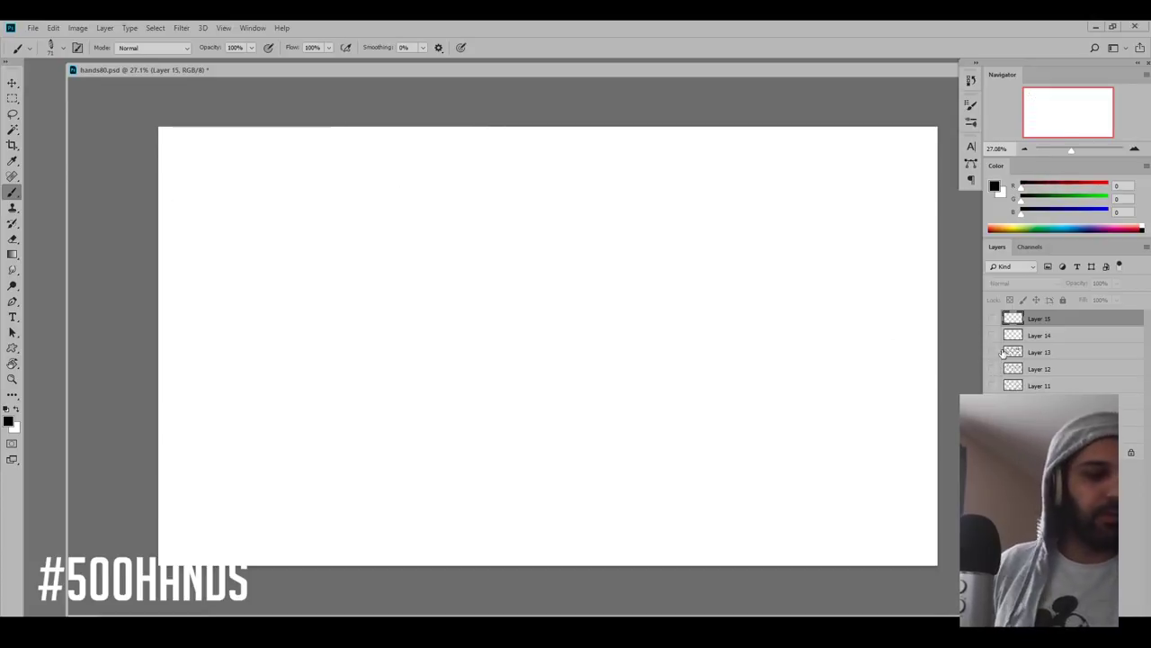
pyautogui.click(994, 319)
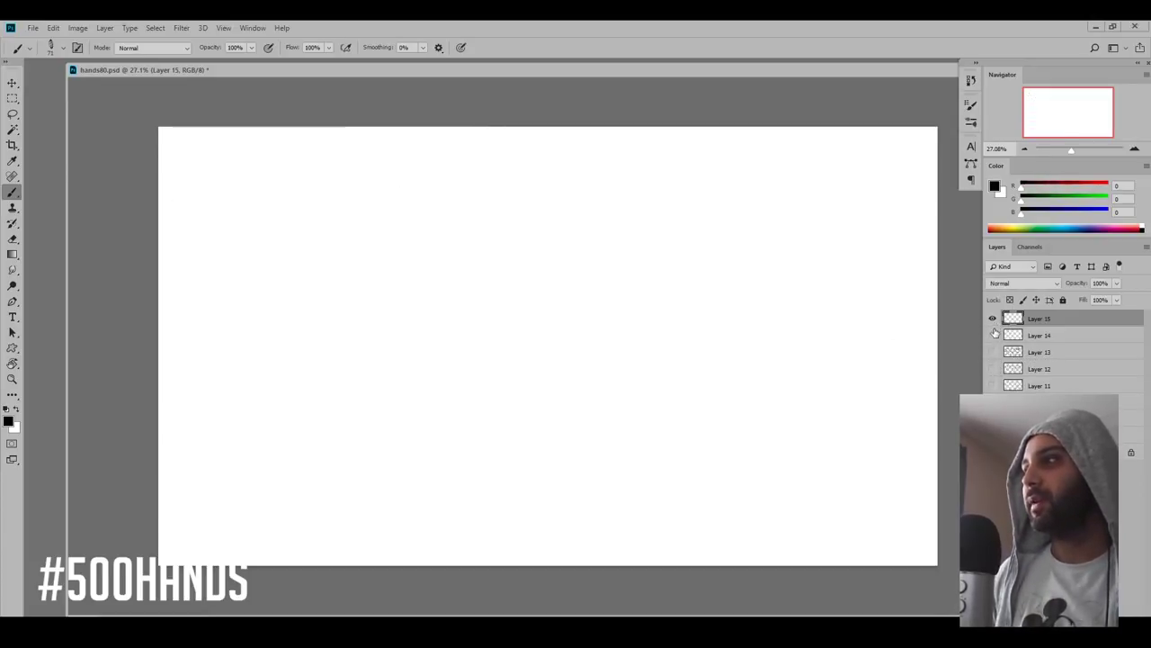
pyautogui.click(993, 319)
pyautogui.click(993, 350)
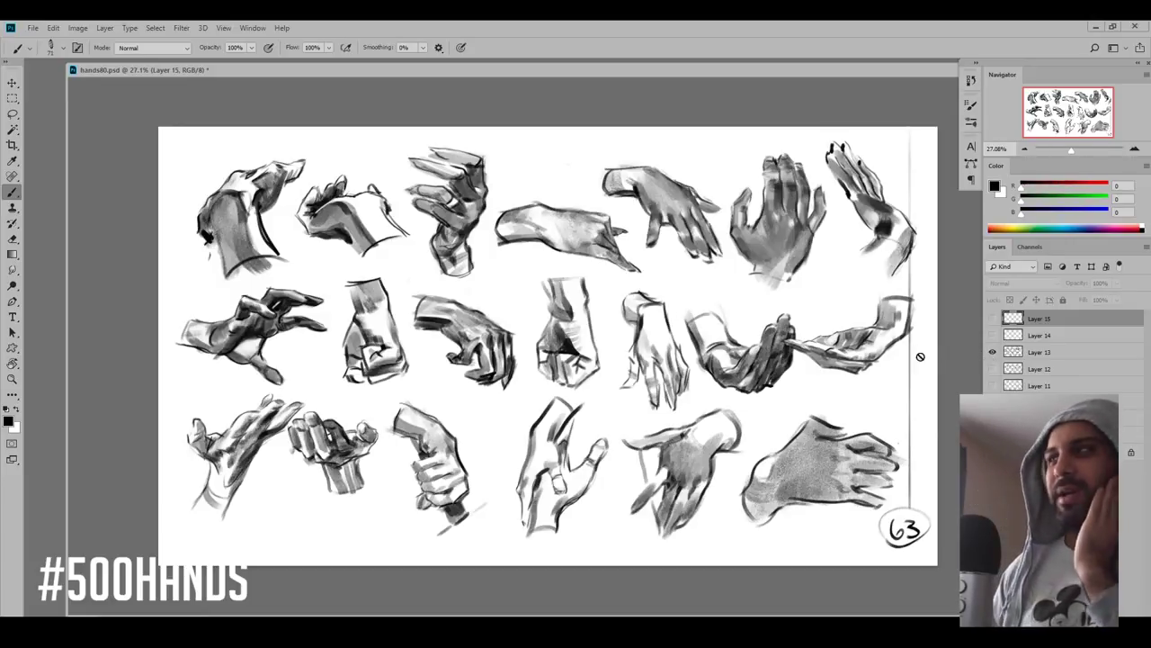
pyautogui.click(993, 351)
pyautogui.click(992, 318)
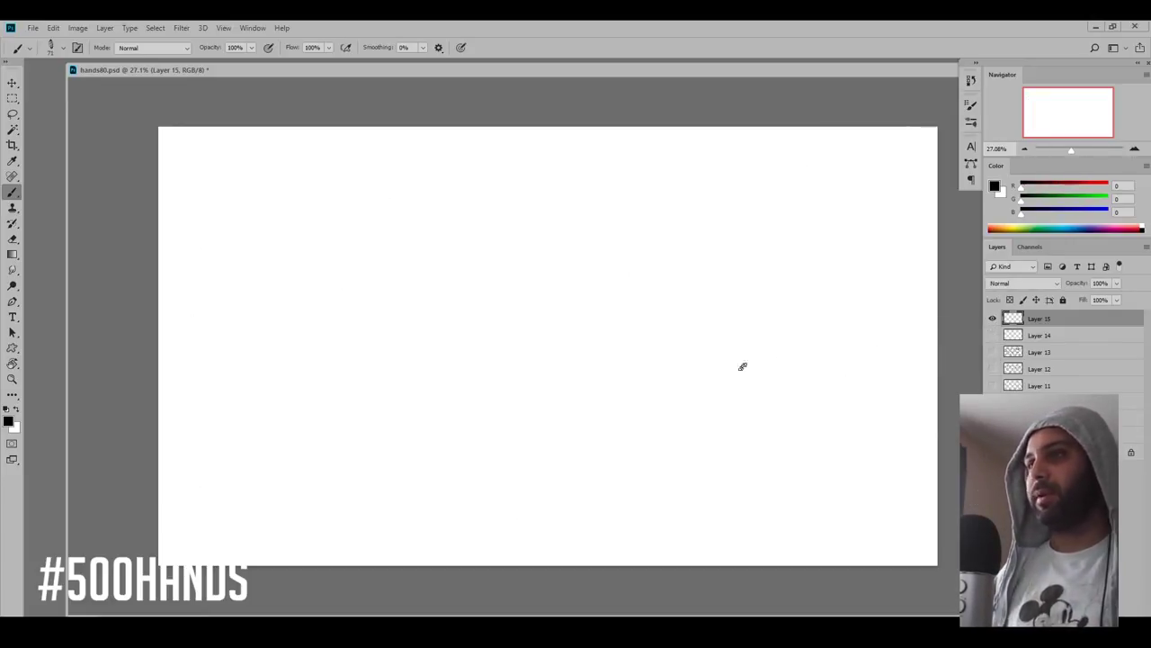
# - Set the brush size to 44 px and rough in the side contour and segmented fingers of an open hand
pyautogui.rightClick(452, 331)
pyautogui.moveTo(542, 244); pyautogui.dragTo(530, 244)
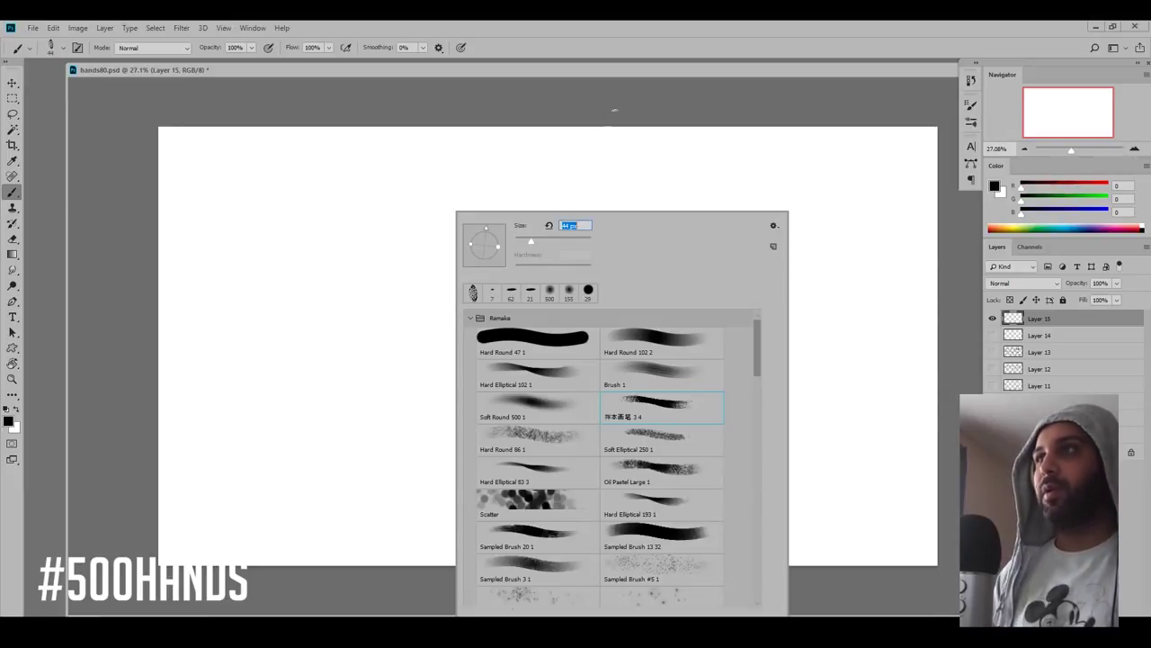
pyautogui.click(614, 111)
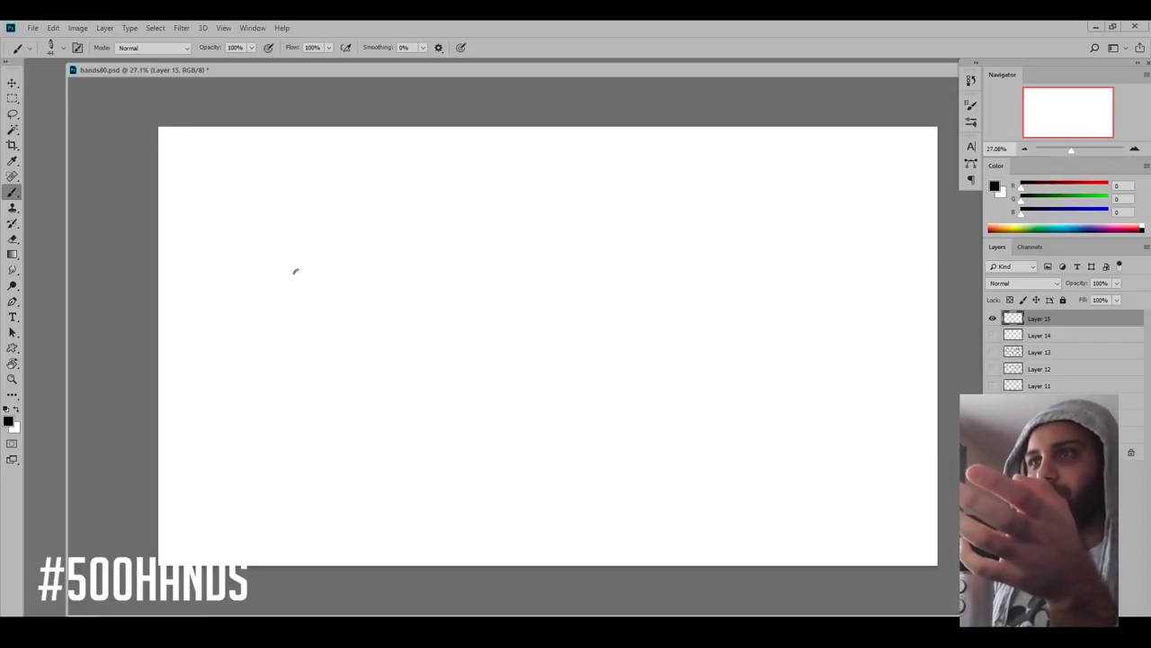
pyautogui.moveTo(319, 238)
pyautogui.mouseDown()
pyautogui.moveTo(296, 276)
pyautogui.moveTo(291, 342)
pyautogui.mouseUp()
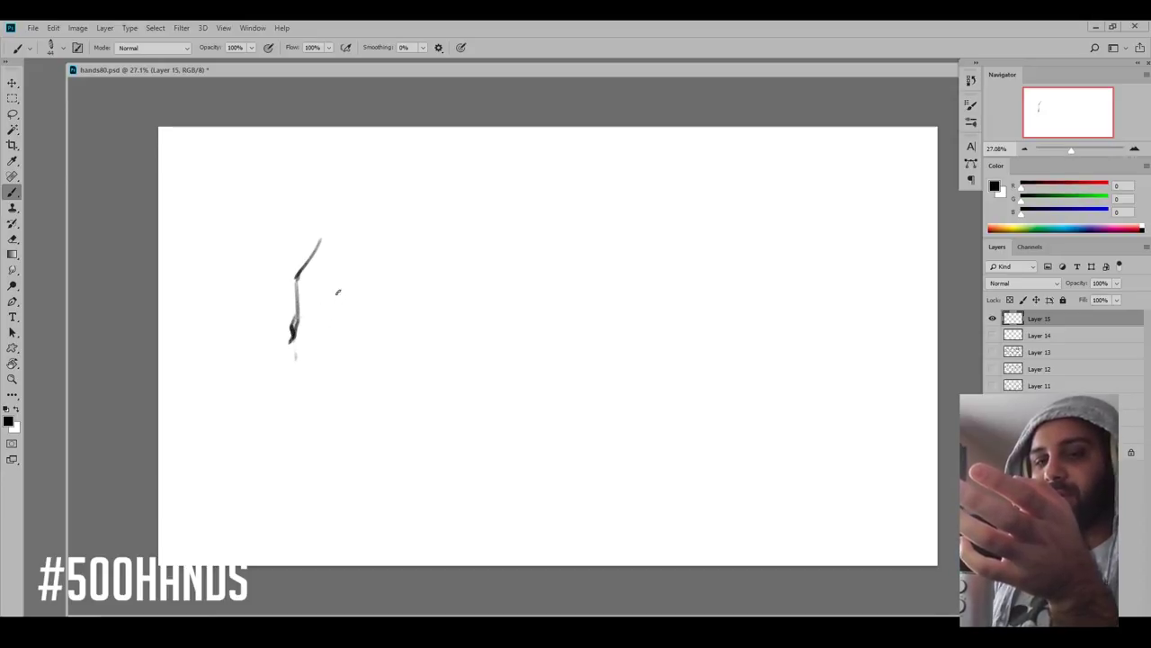
pyautogui.moveTo(328, 284); pyautogui.dragTo(304, 292)
pyautogui.moveTo(324, 244)
pyautogui.mouseDown()
pyautogui.moveTo(307, 275)
pyautogui.moveTo(315, 248)
pyautogui.moveTo(339, 238)
pyautogui.moveTo(319, 241)
pyautogui.moveTo(353, 251)
pyautogui.mouseUp()
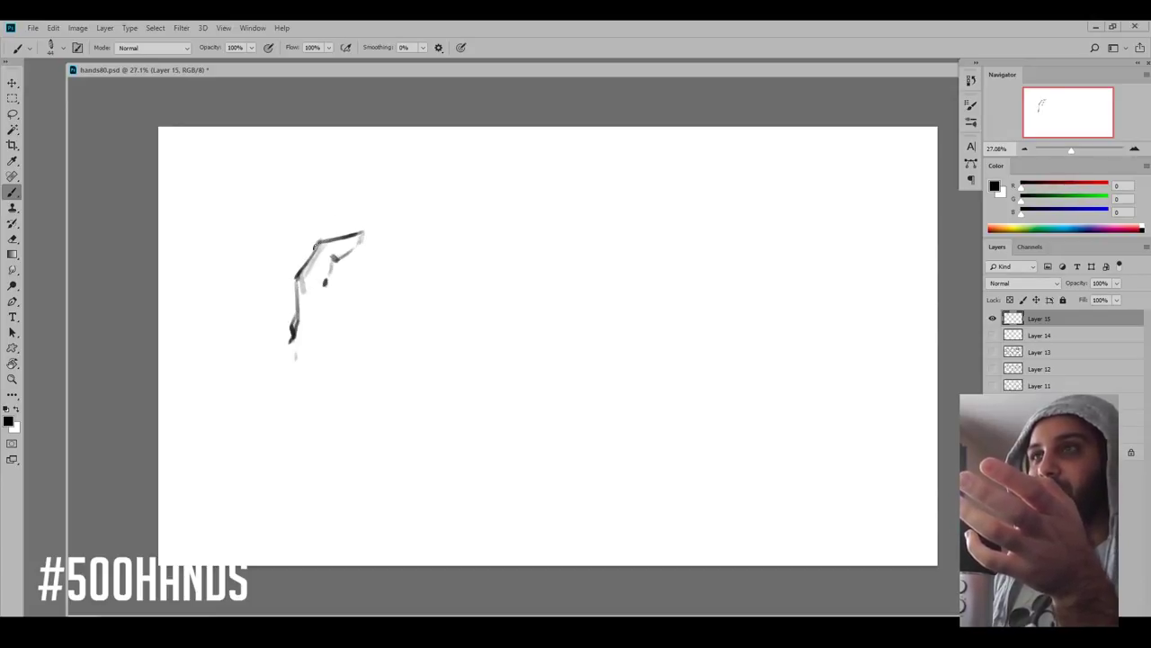
pyautogui.moveTo(316, 245)
pyautogui.mouseDown()
pyautogui.moveTo(315, 228)
pyautogui.moveTo(336, 232)
pyautogui.moveTo(316, 221)
pyautogui.moveTo(360, 188)
pyautogui.moveTo(373, 196)
pyautogui.moveTo(340, 235)
pyautogui.mouseUp()
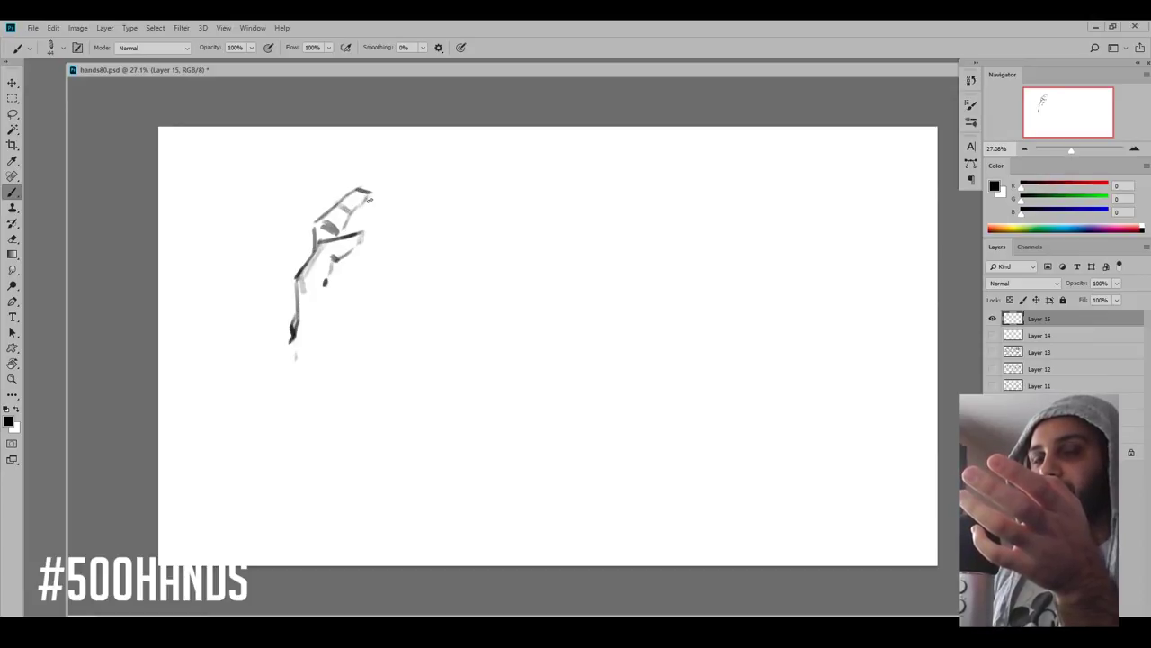
pyautogui.moveTo(370, 200)
pyautogui.mouseDown()
pyautogui.moveTo(392, 191)
pyautogui.moveTo(391, 205)
pyautogui.moveTo(365, 211)
pyautogui.moveTo(367, 231)
pyautogui.moveTo(351, 225)
pyautogui.moveTo(367, 235)
pyautogui.moveTo(360, 262)
pyautogui.moveTo(376, 267)
pyautogui.moveTo(368, 262)
pyautogui.moveTo(404, 225)
pyautogui.mouseUp()
pyautogui.moveTo(382, 239)
pyautogui.mouseDown()
pyautogui.moveTo(397, 251)
pyautogui.moveTo(426, 211)
pyautogui.moveTo(409, 247)
pyautogui.moveTo(345, 285)
pyautogui.moveTo(385, 314)
pyautogui.moveTo(385, 295)
pyautogui.moveTo(393, 305)
pyautogui.moveTo(410, 290)
pyautogui.moveTo(398, 275)
pyautogui.moveTo(383, 286)
pyautogui.moveTo(396, 302)
pyautogui.moveTo(387, 319)
pyautogui.mouseUp()
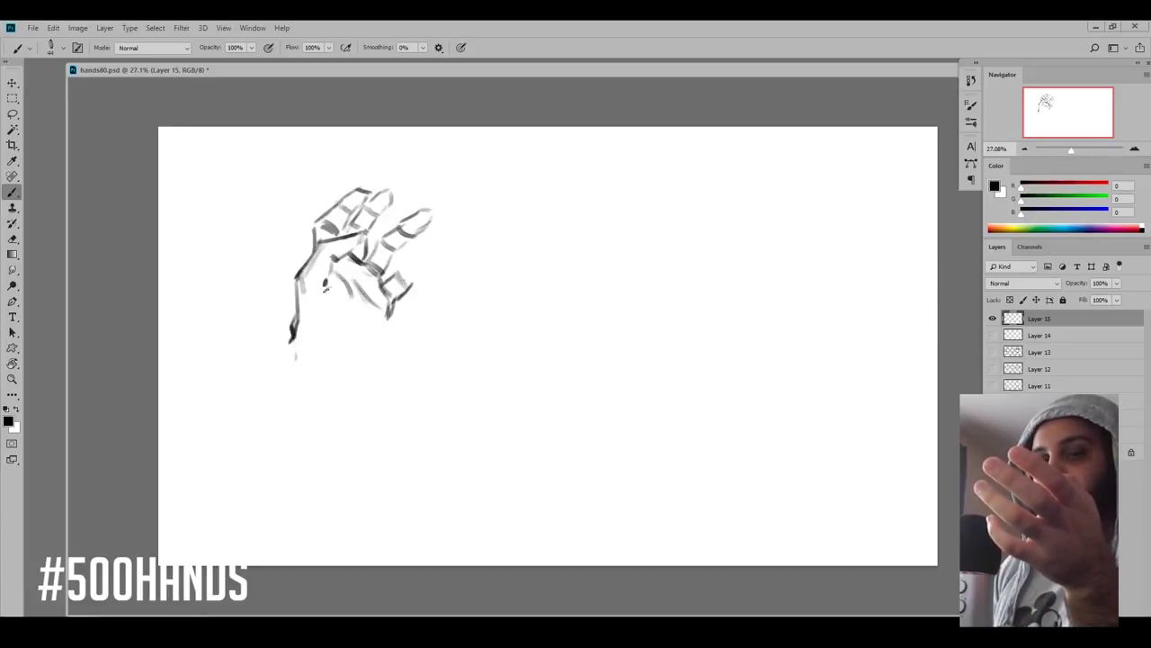
# - Draw the palm crease and the palm's outer edge, and complete the lowest finger of the hand
pyautogui.moveTo(335, 280); pyautogui.dragTo(339, 344)
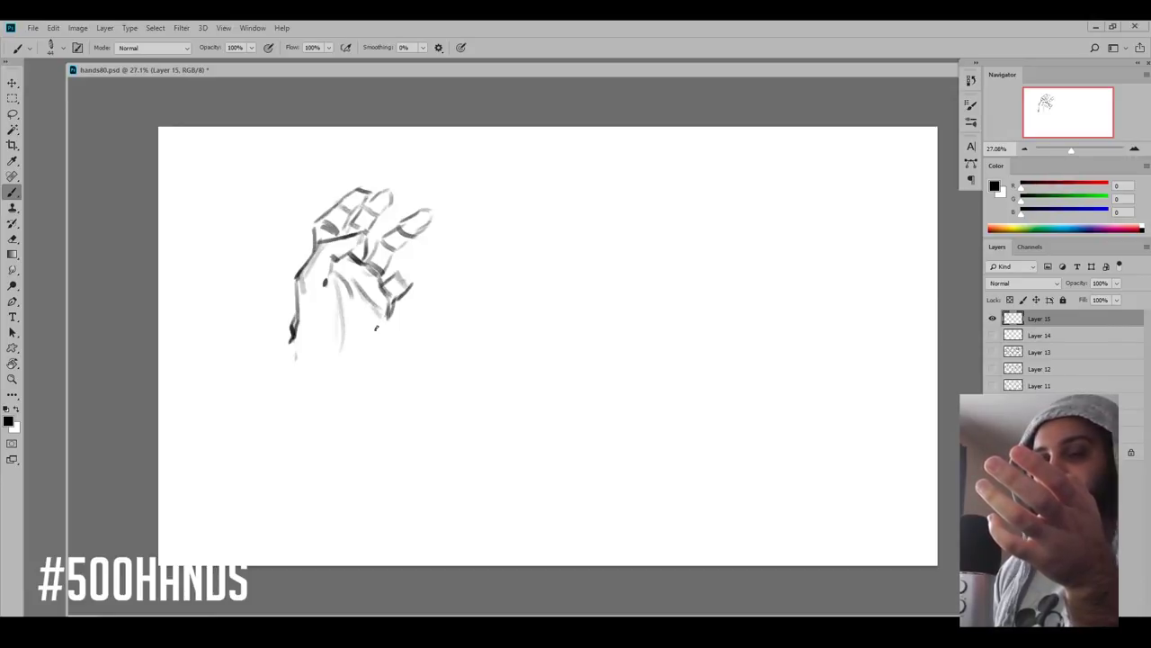
pyautogui.moveTo(385, 313)
pyautogui.mouseDown()
pyautogui.moveTo(375, 351)
pyautogui.moveTo(346, 375)
pyautogui.mouseUp()
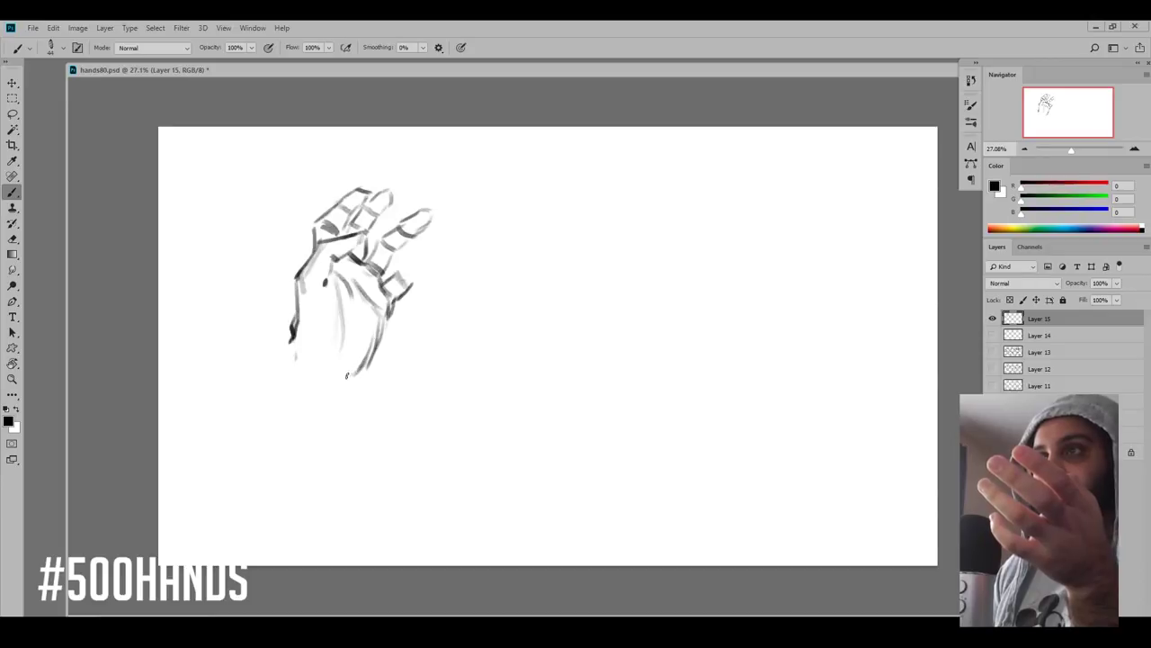
pyautogui.moveTo(419, 261)
pyautogui.mouseDown()
pyautogui.moveTo(415, 275)
pyautogui.moveTo(438, 254)
pyautogui.moveTo(422, 273)
pyautogui.mouseUp()
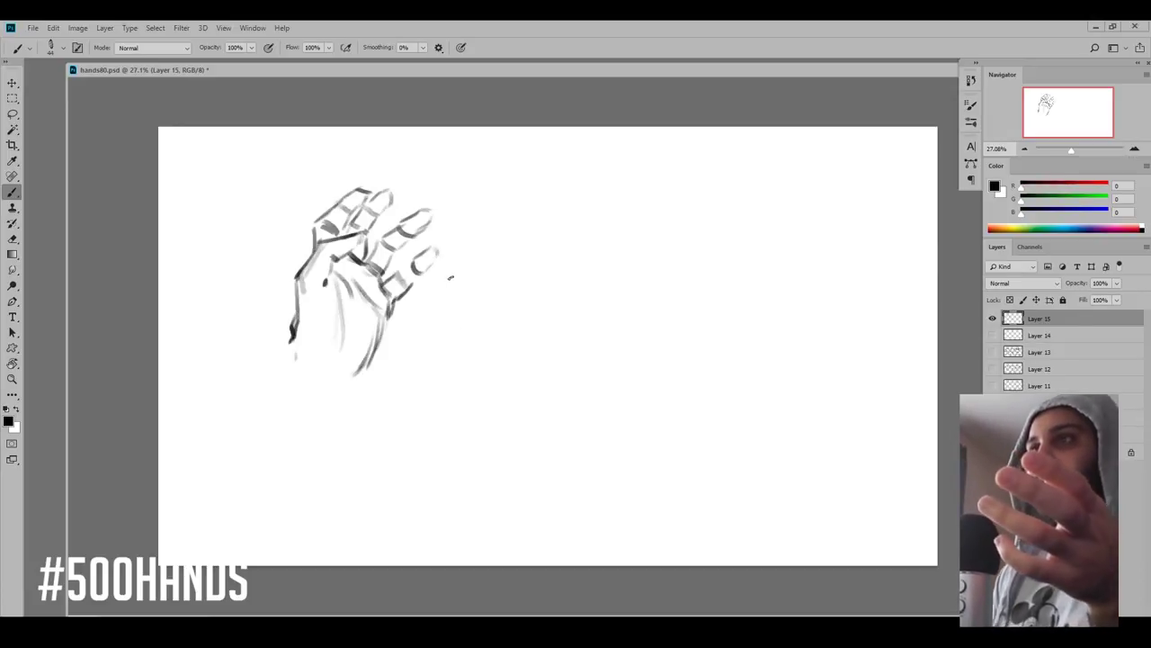
pyautogui.moveTo(412, 265)
pyautogui.mouseDown()
pyautogui.moveTo(394, 278)
pyautogui.moveTo(413, 289)
pyautogui.moveTo(401, 294)
pyautogui.mouseUp()
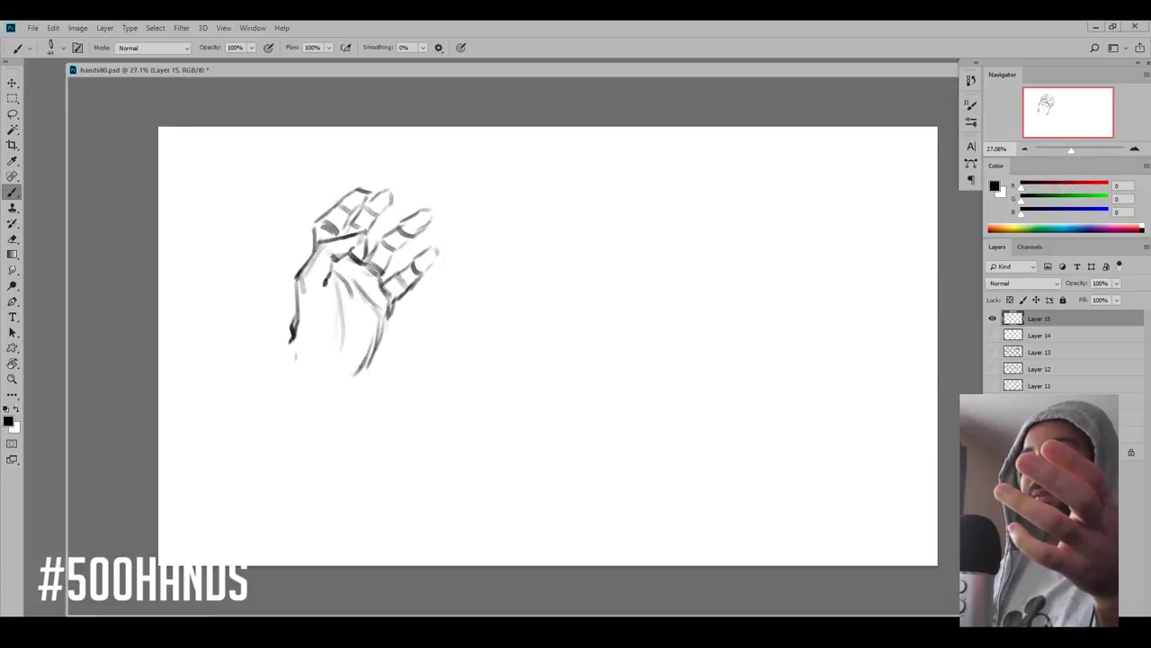
# - Add contour lines around the thumb and palm, and close off the hand at the wrist
pyautogui.moveTo(353, 248); pyautogui.dragTo(361, 236)
pyautogui.moveTo(301, 347)
pyautogui.mouseDown()
pyautogui.moveTo(302, 368)
pyautogui.moveTo(340, 389)
pyautogui.moveTo(356, 361)
pyautogui.mouseUp()
pyautogui.moveTo(336, 280)
pyautogui.mouseDown()
pyautogui.moveTo(336, 348)
pyautogui.moveTo(304, 351)
pyautogui.moveTo(315, 345)
pyautogui.mouseUp()
pyautogui.moveTo(302, 293); pyautogui.dragTo(314, 346)
pyautogui.moveTo(324, 245); pyautogui.dragTo(349, 239)
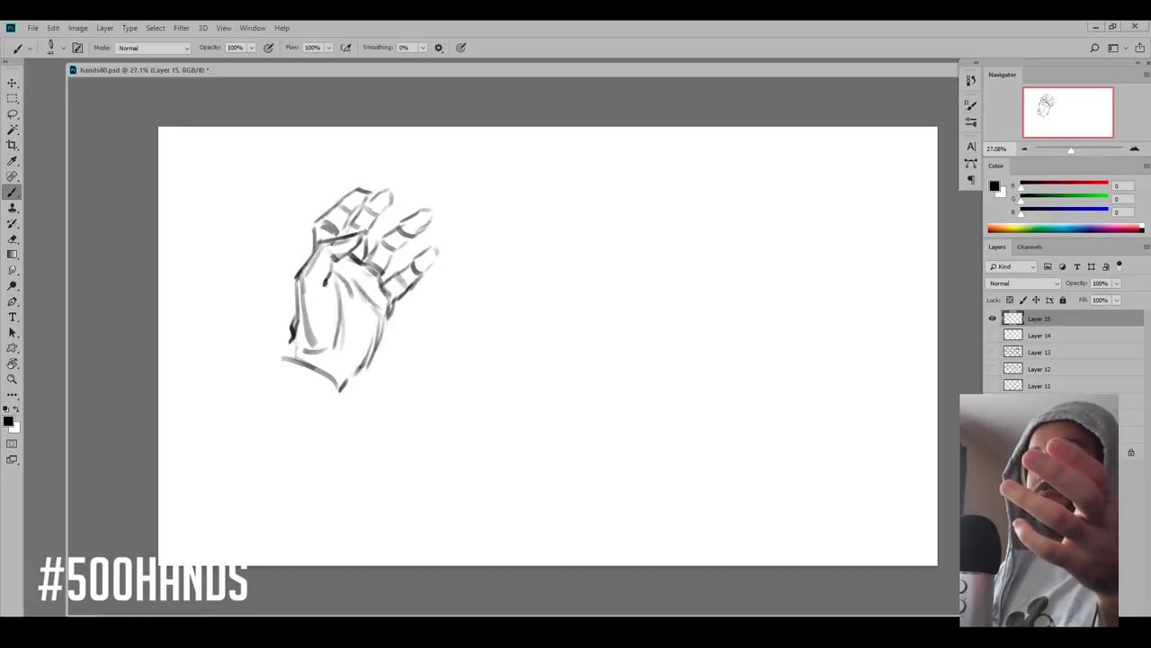
pyautogui.moveTo(361, 368); pyautogui.dragTo(351, 386)
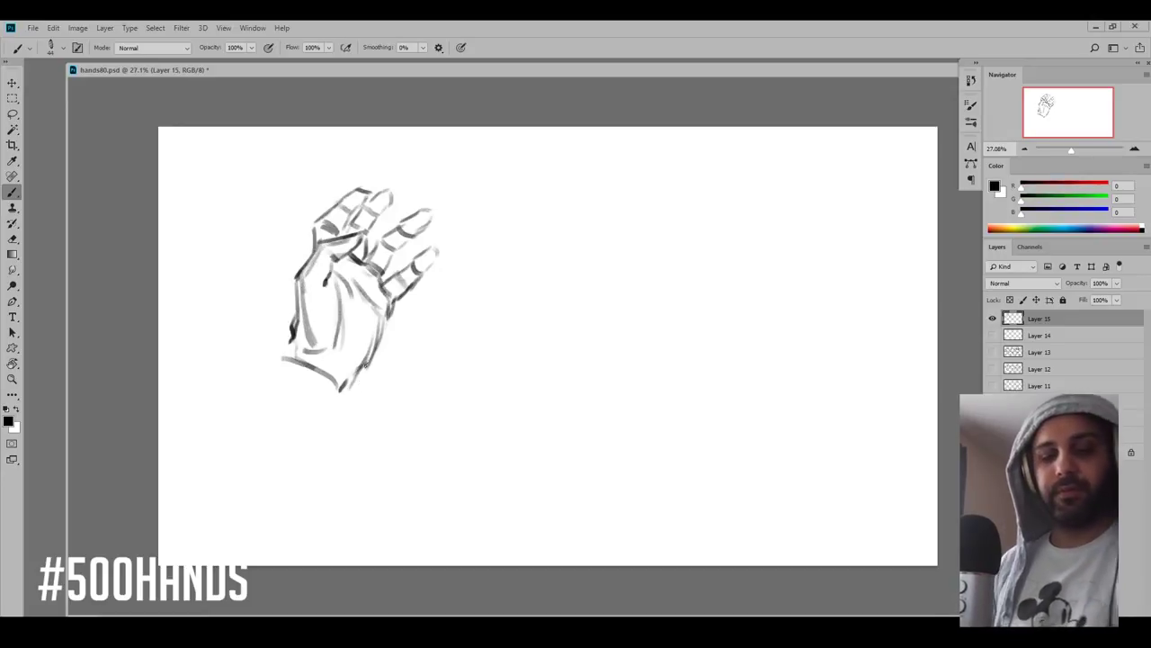
# - Scale the hand sketch down and move it to the upper-left corner of the canvas with Free Transform
pyautogui.moveTo(360, 313); pyautogui.dragTo(271, 262)
pyautogui.hotkey('ctrl', 't')
pyautogui.moveTo(352, 342); pyautogui.dragTo(255, 249)
pyautogui.press('Return')
# - Add a new layer and, with a 25 px brush, outline a second hand in side view with fingers pointing right
pyautogui.hotkey('ctrl', 'alt', 'shift', 'n')
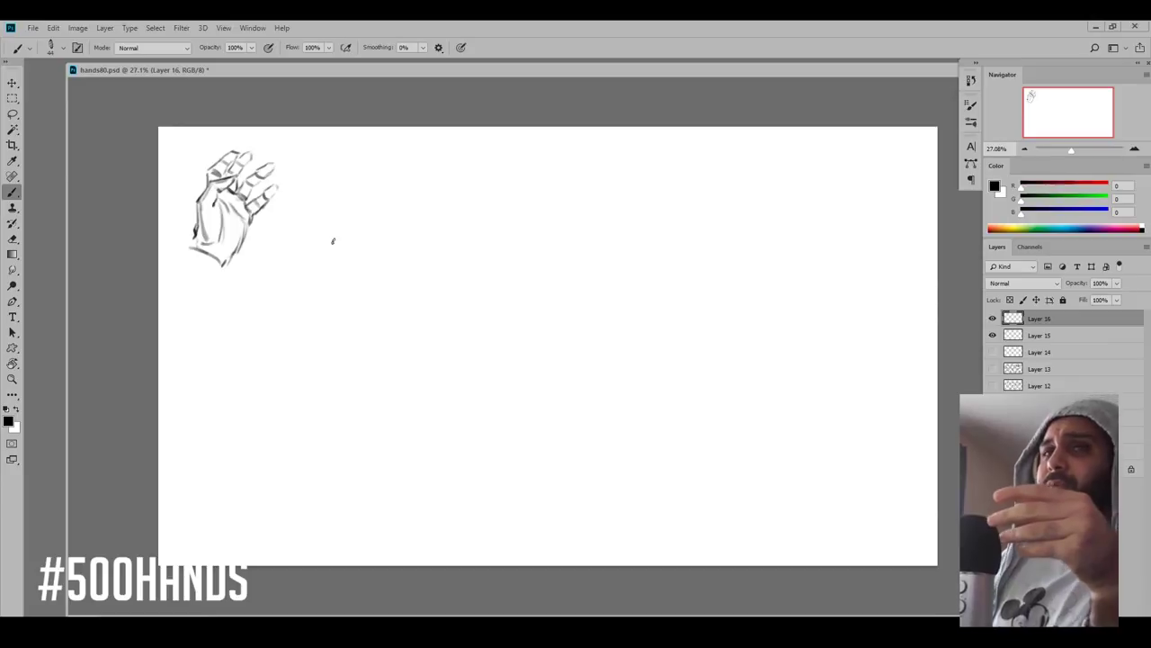
pyautogui.rightClick(334, 241)
pyautogui.moveTo(438, 240); pyautogui.dragTo(433, 241)
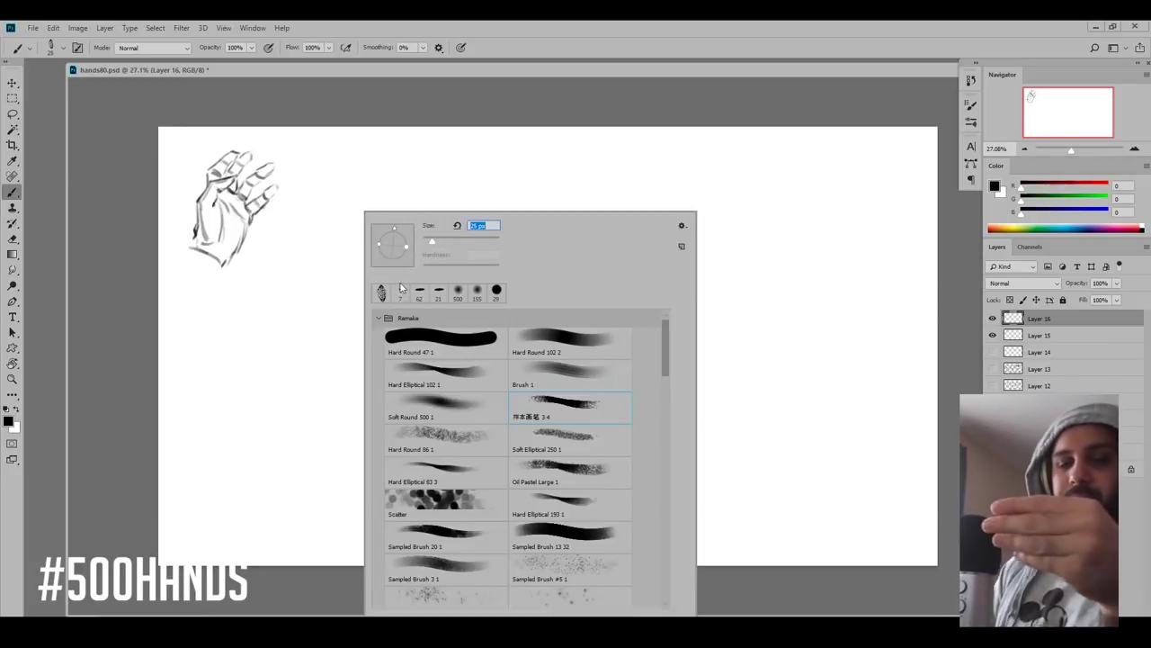
pyautogui.click(341, 216)
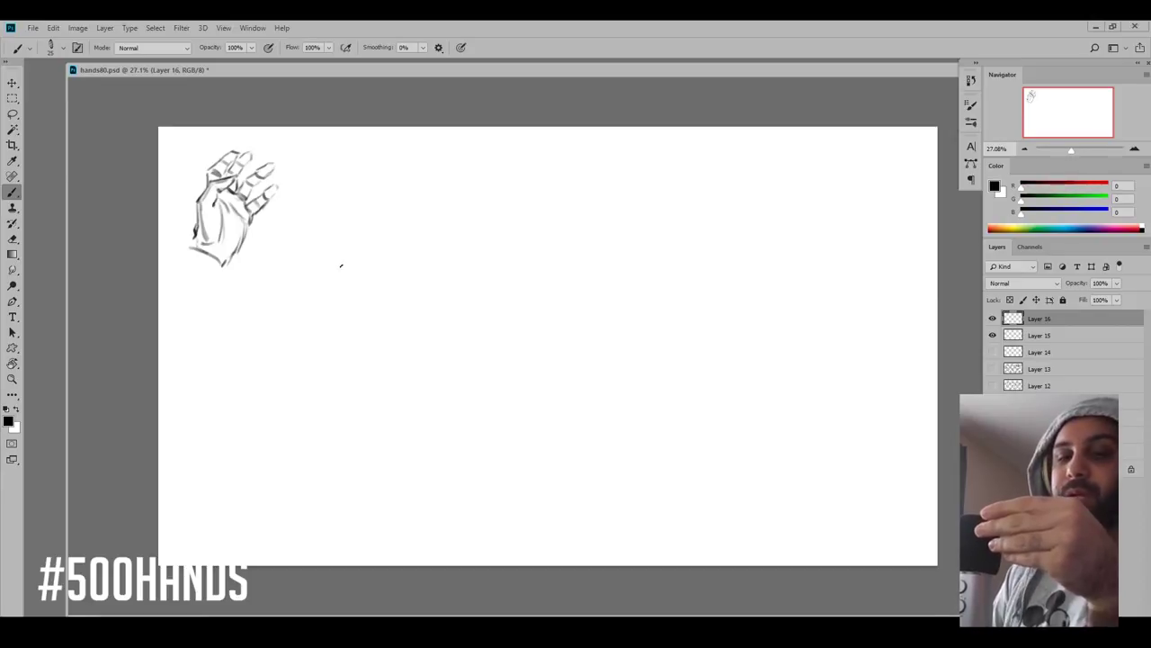
pyautogui.moveTo(308, 270)
pyautogui.mouseDown()
pyautogui.moveTo(338, 215)
pyautogui.moveTo(333, 229)
pyautogui.moveTo(343, 213)
pyautogui.moveTo(448, 213)
pyautogui.moveTo(422, 220)
pyautogui.moveTo(455, 231)
pyautogui.mouseUp()
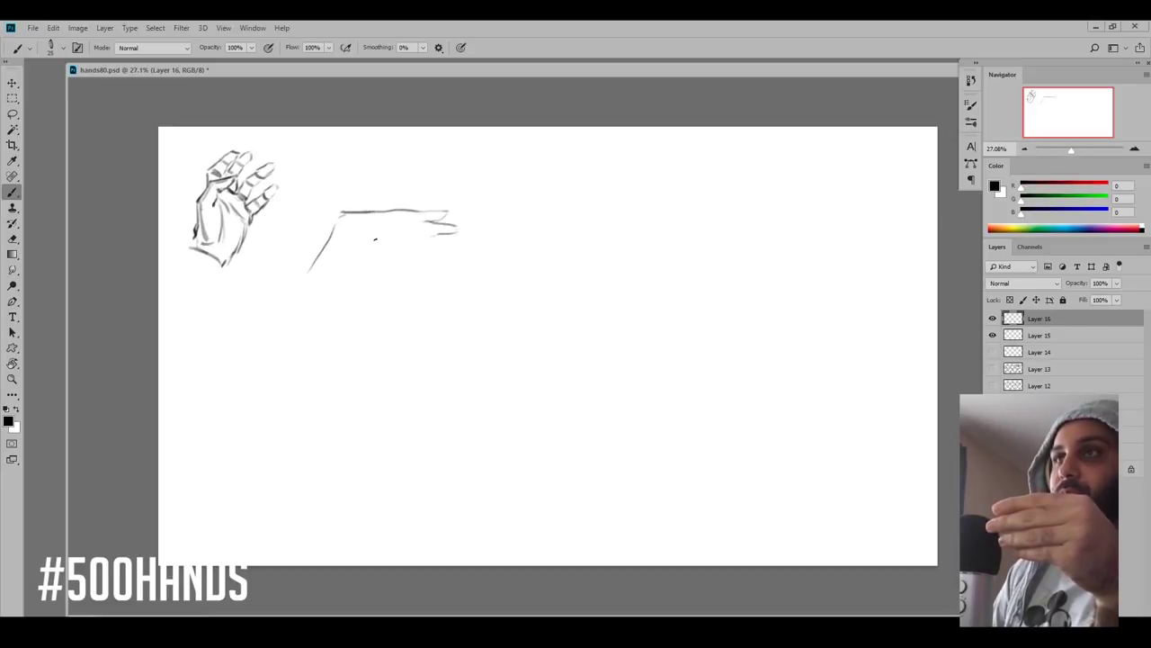
pyautogui.moveTo(357, 240)
pyautogui.mouseDown()
pyautogui.moveTo(425, 241)
pyautogui.moveTo(370, 252)
pyautogui.mouseUp()
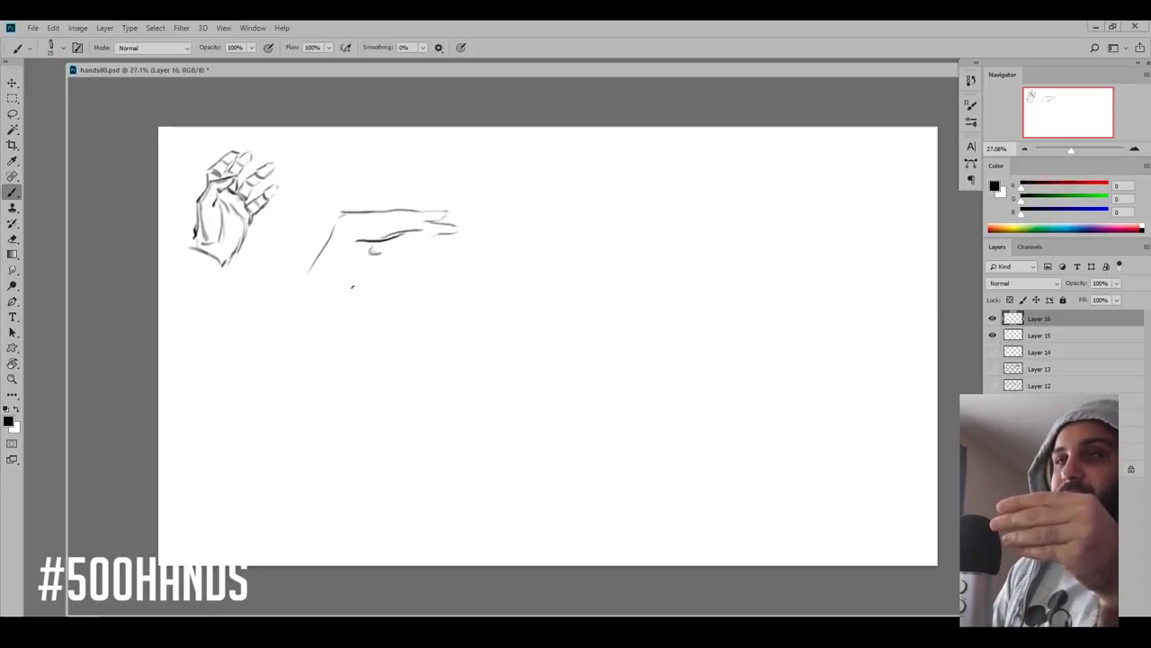
pyautogui.moveTo(335, 288); pyautogui.dragTo(410, 246)
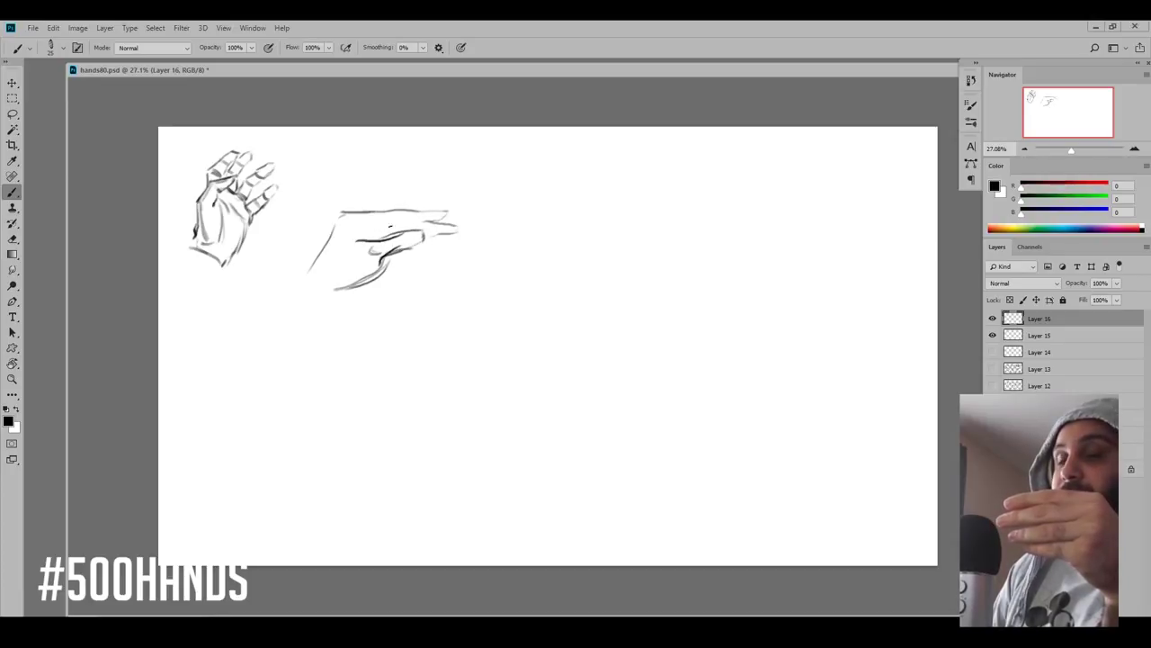
# - Finish the side-view hand by drawing its lower fingers, knuckle lines and the back of the hand down to the wrist
pyautogui.moveTo(351, 222); pyautogui.dragTo(377, 240)
pyautogui.moveTo(367, 220)
pyautogui.mouseDown()
pyautogui.moveTo(421, 219)
pyautogui.moveTo(444, 242)
pyautogui.moveTo(410, 254)
pyautogui.moveTo(451, 241)
pyautogui.mouseUp()
pyautogui.moveTo(439, 241); pyautogui.dragTo(453, 246)
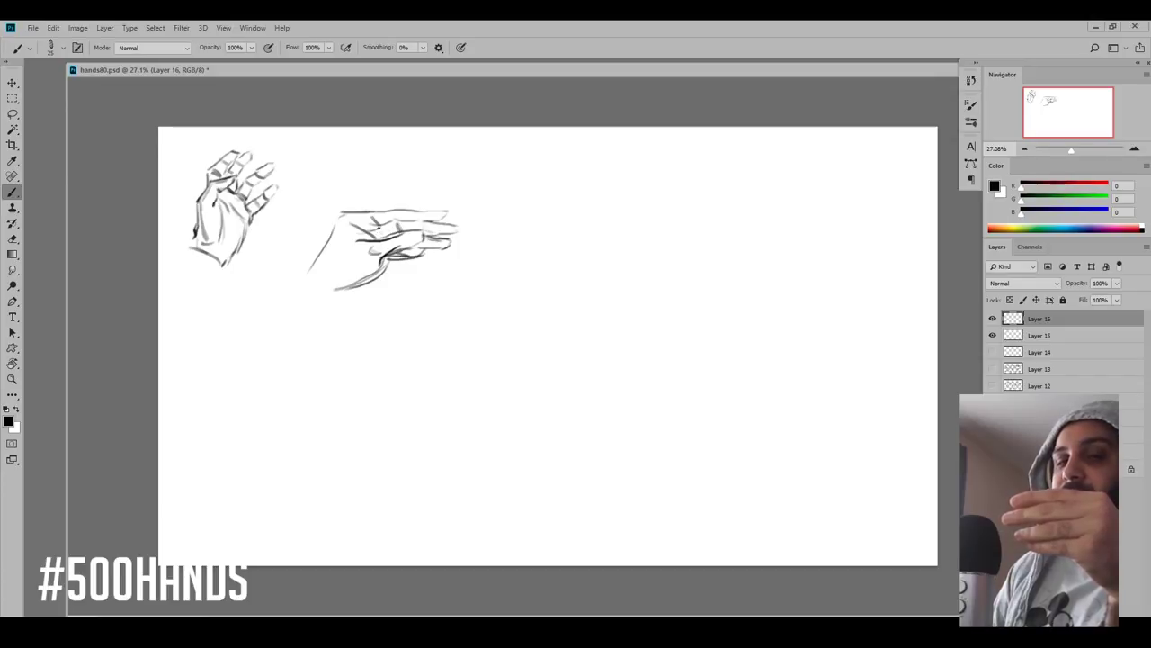
pyautogui.moveTo(382, 225)
pyautogui.mouseDown()
pyautogui.moveTo(381, 237)
pyautogui.moveTo(374, 229)
pyautogui.mouseUp()
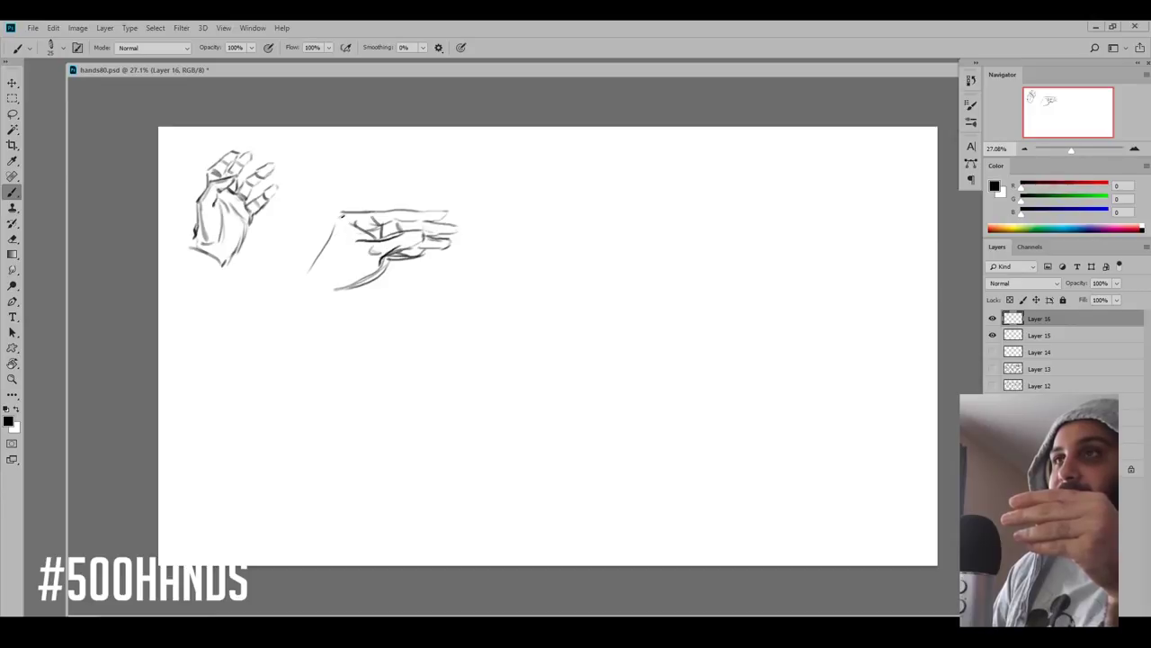
pyautogui.moveTo(343, 215); pyautogui.dragTo(297, 310)
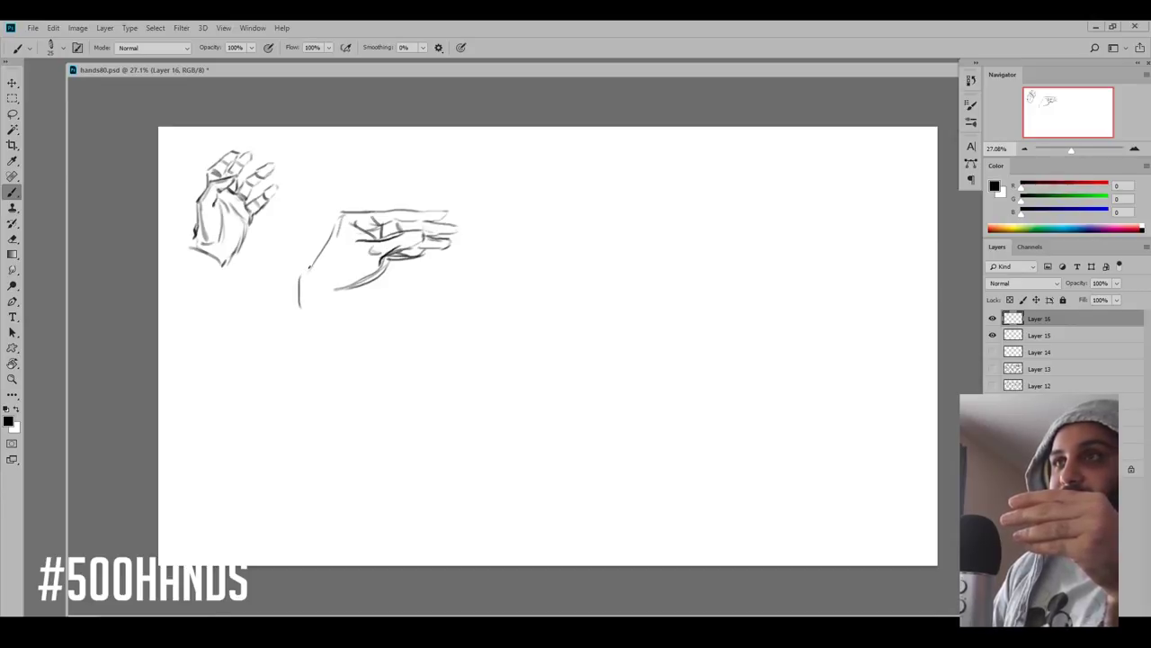
pyautogui.moveTo(313, 263)
pyautogui.mouseDown()
pyautogui.moveTo(302, 309)
pyautogui.moveTo(346, 300)
pyautogui.mouseUp()
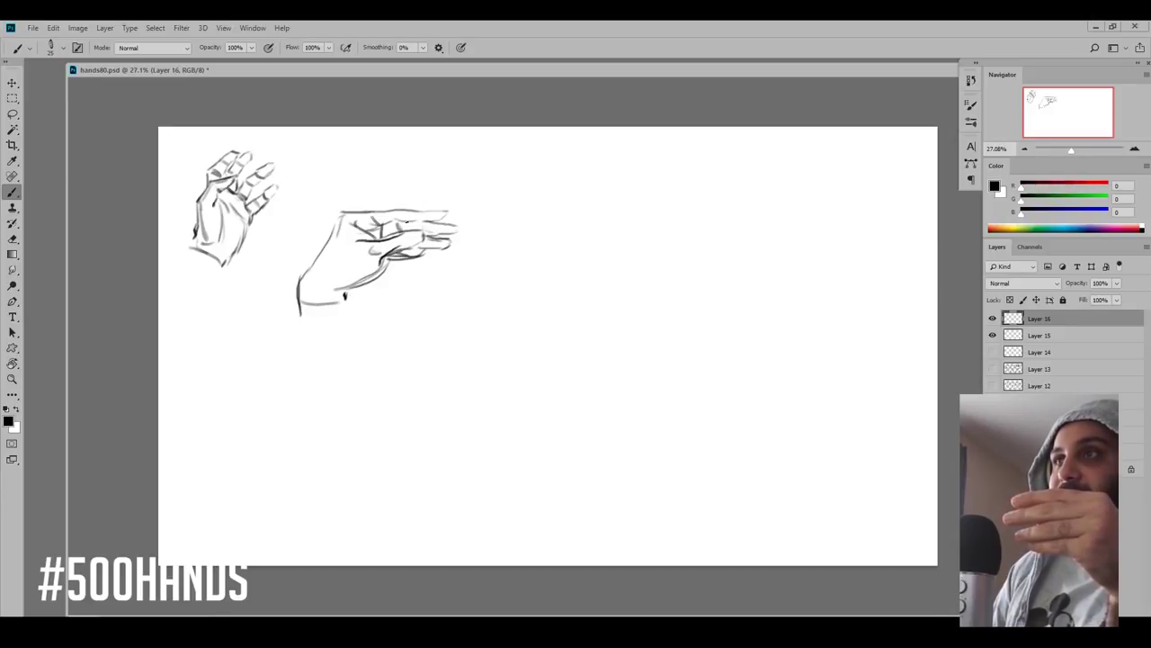
pyautogui.moveTo(407, 222)
pyautogui.mouseDown()
pyautogui.moveTo(438, 222)
pyautogui.moveTo(433, 248)
pyautogui.mouseUp()
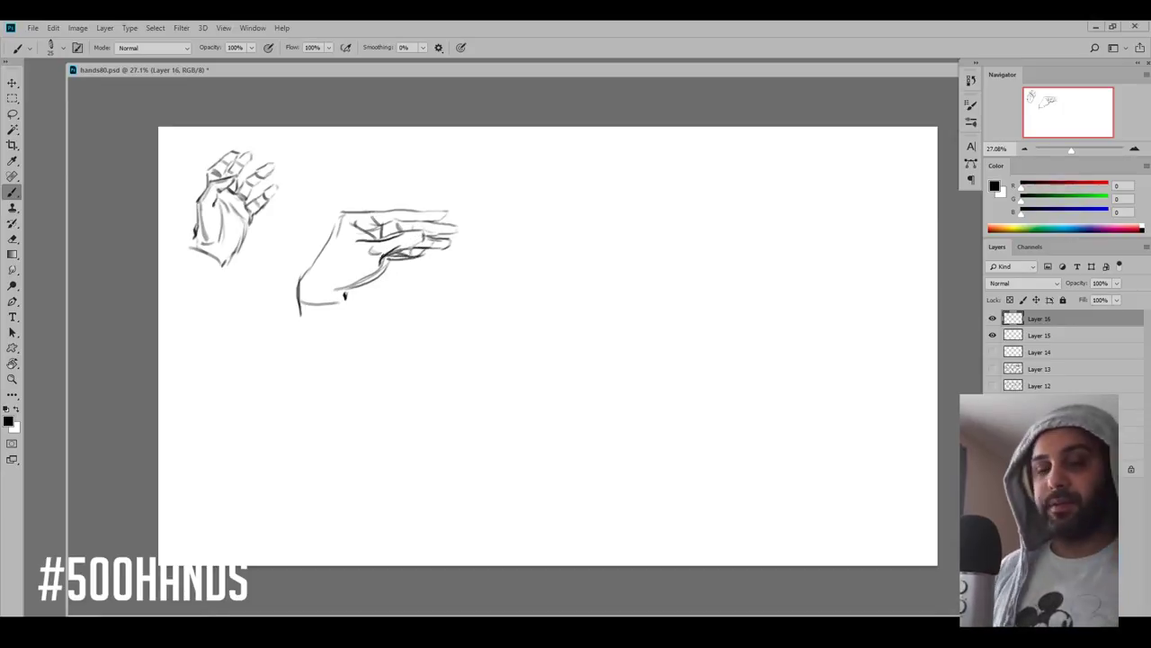
# - Move the side-view hand up beside the first hand and scale it down to match with Free Transform
pyautogui.moveTo(406, 290); pyautogui.dragTo(404, 233)
pyautogui.hotkey('ctrl', 't')
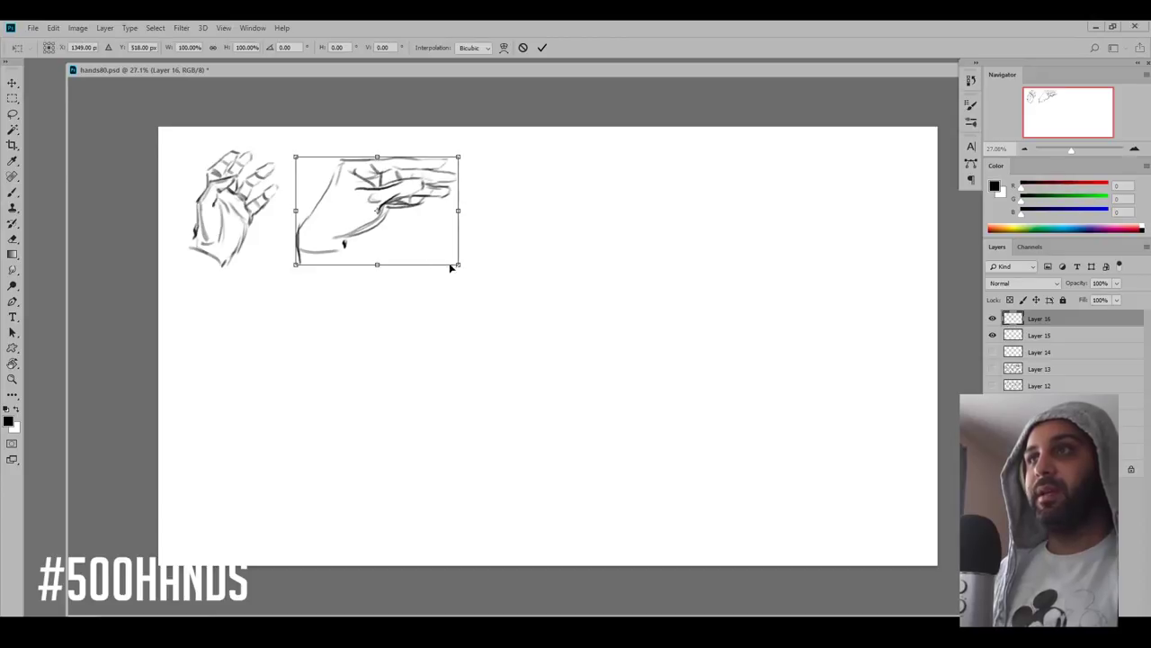
pyautogui.moveTo(459, 265); pyautogui.dragTo(381, 224)
pyautogui.press('Return')
pyautogui.press('b')
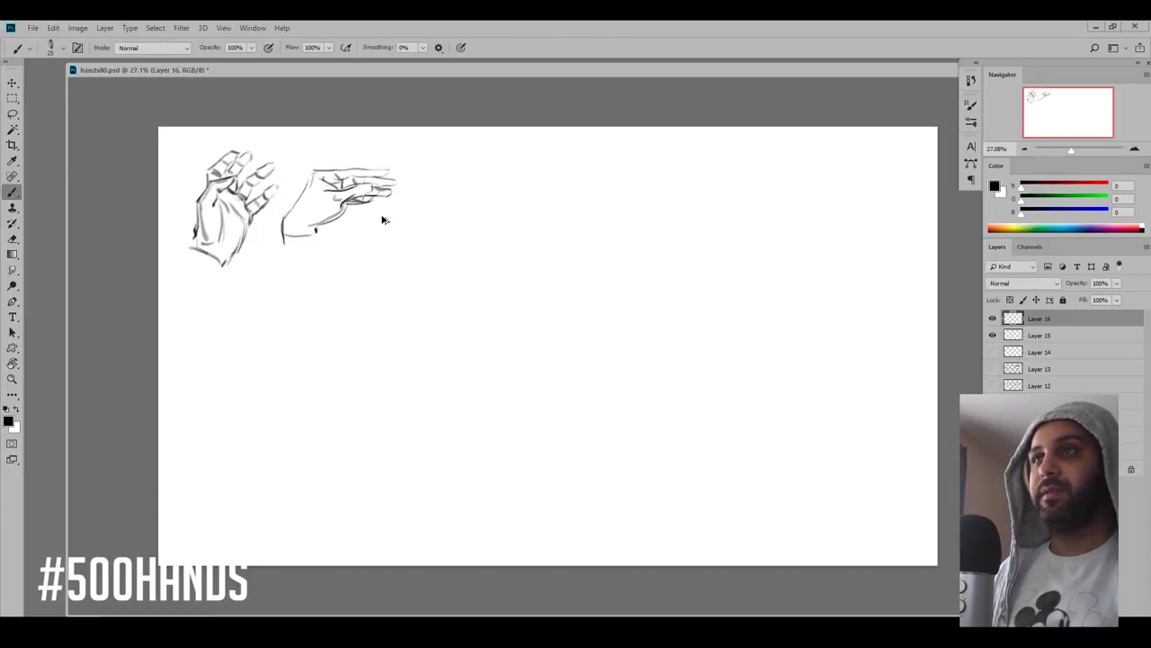
# - Add a new layer and draw the outer edge, bumpy knuckle contour and index knuckle of a third hand, a fist
pyautogui.hotkey('ctrl', 'shift', 'alt', 'n')
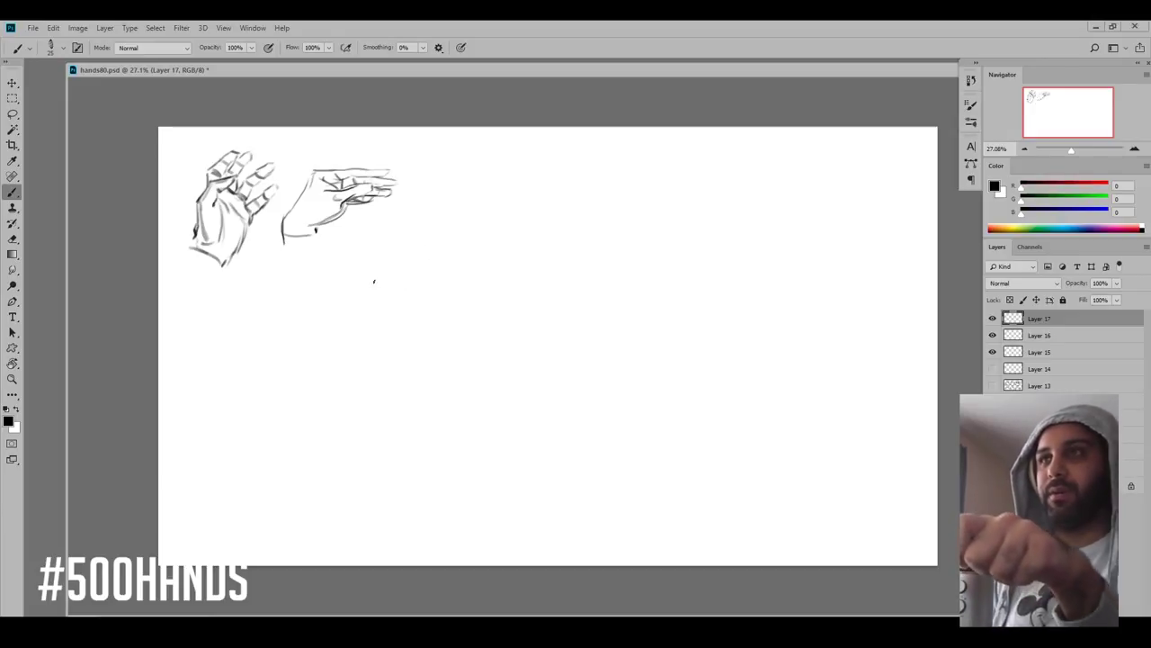
pyautogui.moveTo(389, 314)
pyautogui.mouseDown()
pyautogui.moveTo(422, 291)
pyautogui.moveTo(418, 267)
pyautogui.moveTo(411, 277)
pyautogui.moveTo(446, 254)
pyautogui.mouseUp()
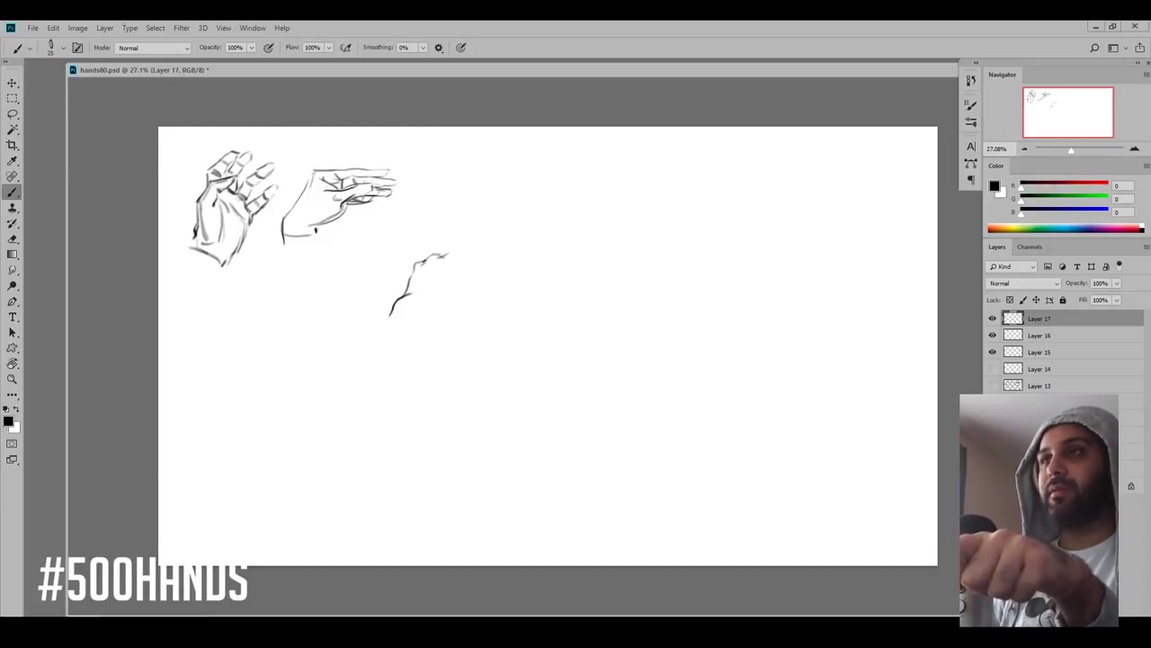
pyautogui.moveTo(425, 260)
pyautogui.mouseDown()
pyautogui.moveTo(447, 254)
pyautogui.moveTo(411, 272)
pyautogui.mouseUp()
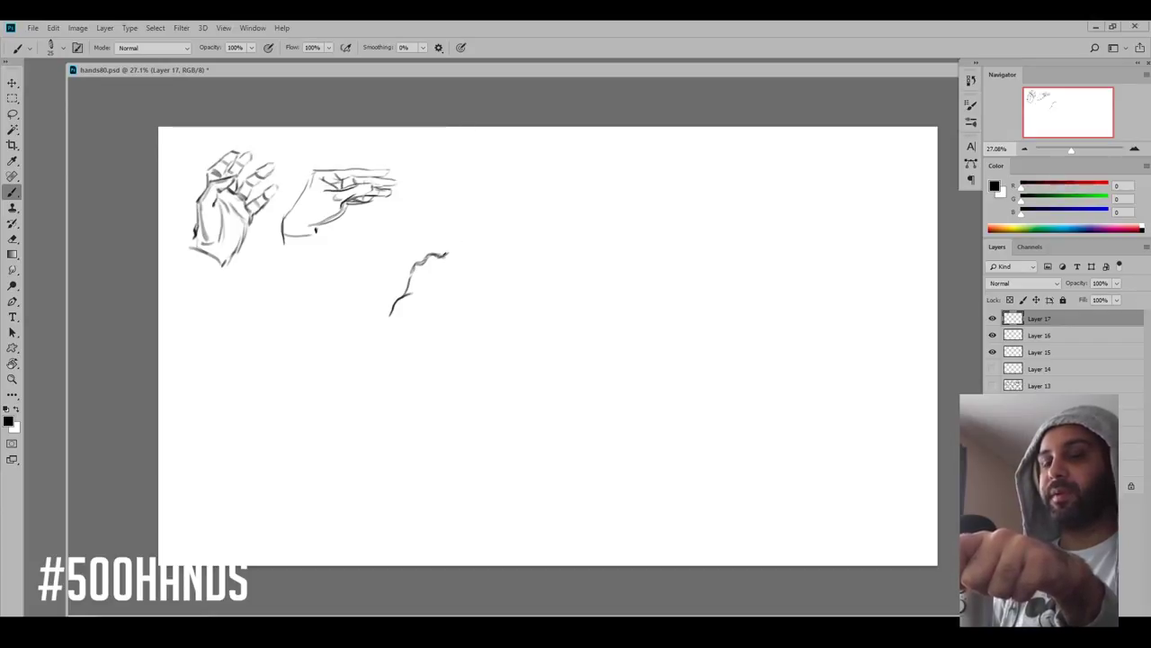
pyautogui.moveTo(446, 253); pyautogui.dragTo(457, 251)
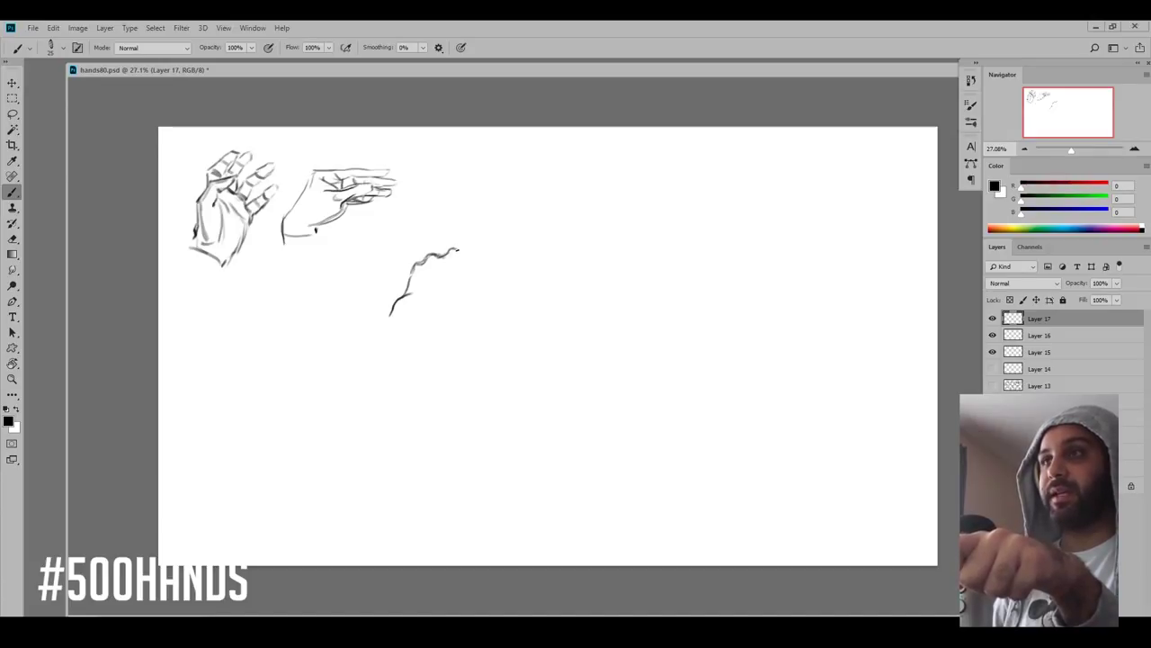
pyautogui.moveTo(455, 251)
pyautogui.mouseDown()
pyautogui.moveTo(477, 234)
pyautogui.moveTo(467, 239)
pyautogui.moveTo(494, 247)
pyautogui.moveTo(476, 290)
pyautogui.moveTo(474, 257)
pyautogui.mouseUp()
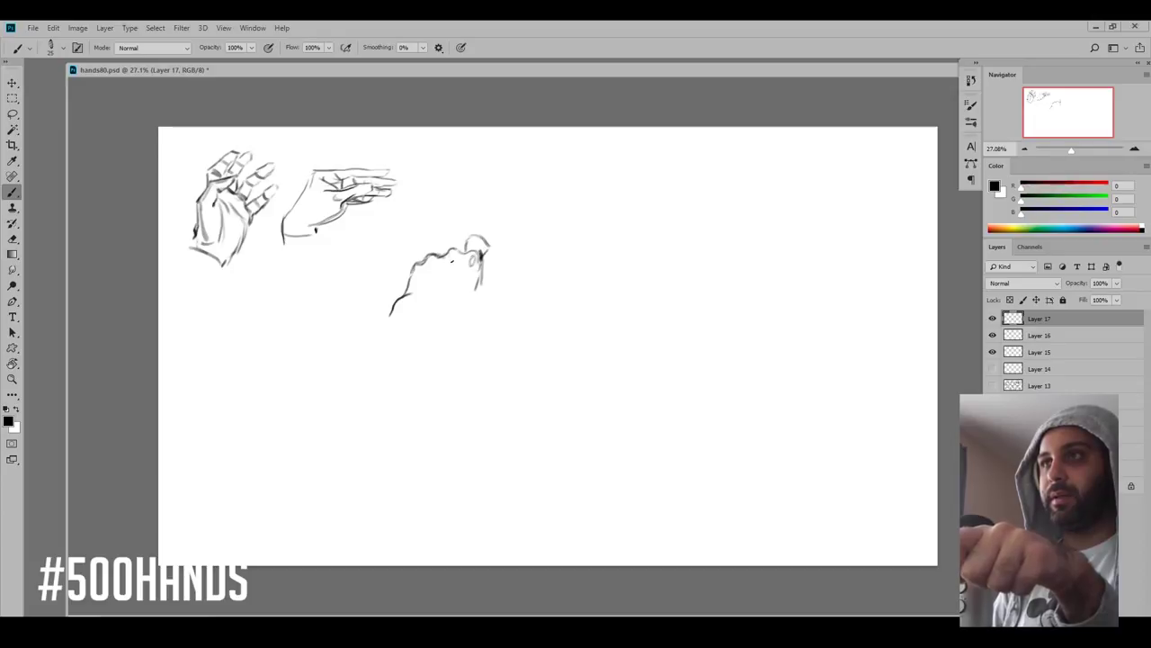
# - Set the brush size to 62 px and shade below the fist's knuckles
pyautogui.rightClick(450, 252)
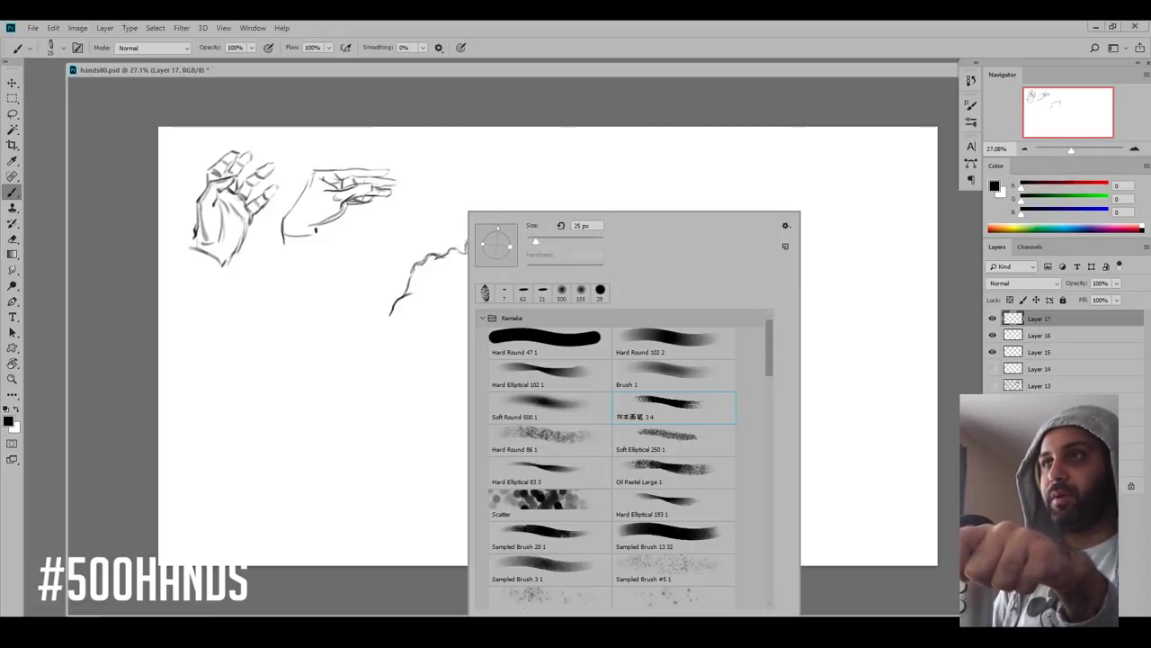
pyautogui.press('Escape')
pyautogui.rightClick(450, 265)
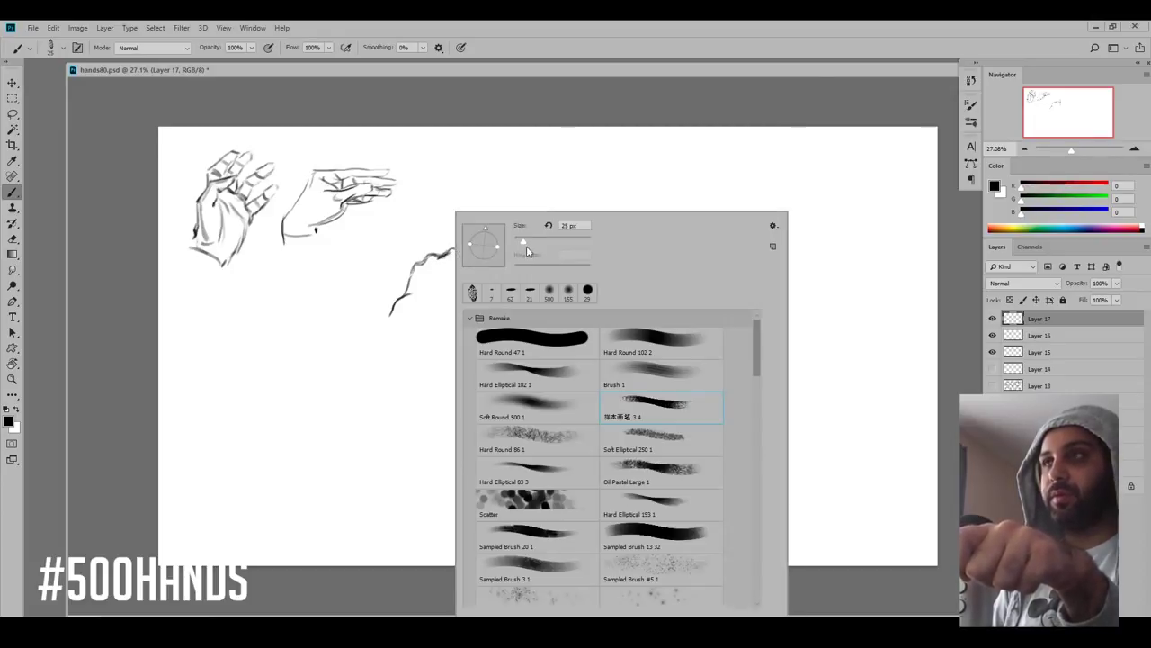
pyautogui.press('Escape')
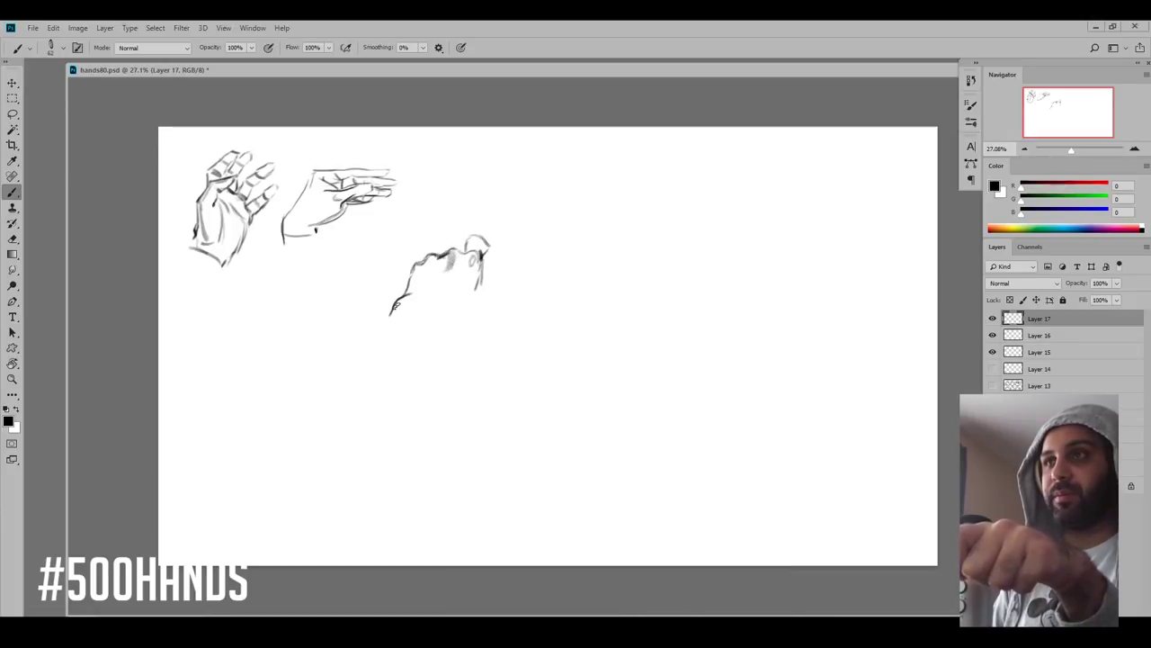
# - With a 26 px brush, draw the fist's wrist line and close the outline along its thumb side
pyautogui.rightClick(499, 235)
pyautogui.moveTo(497, 238); pyautogui.dragTo(481, 239)
pyautogui.press('Return')
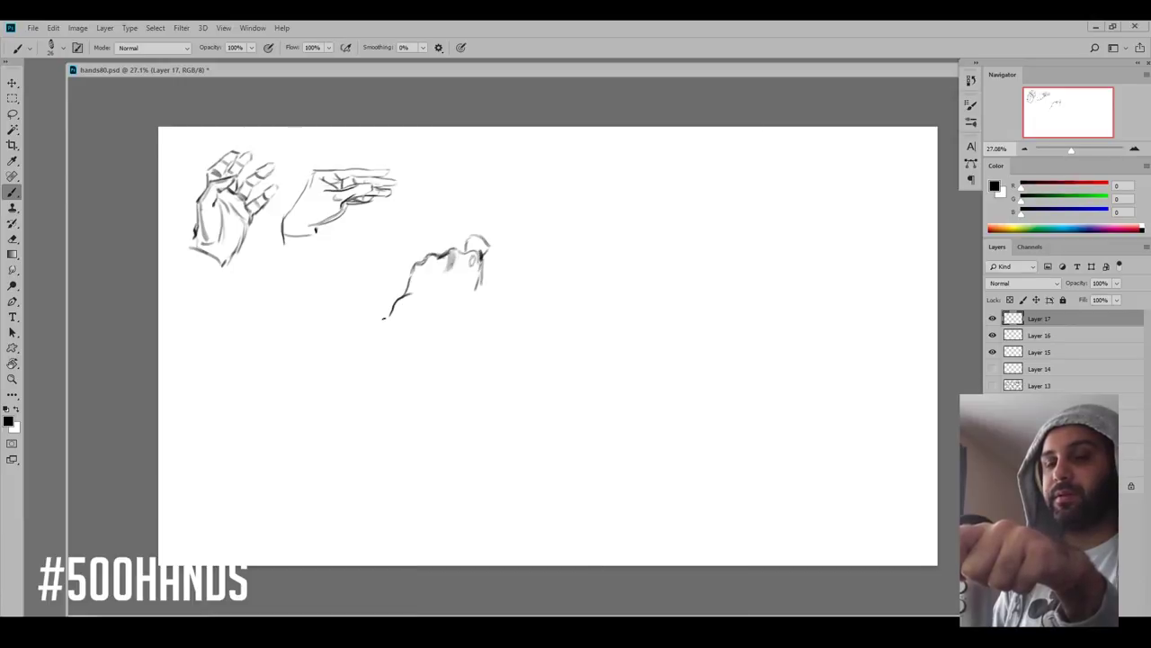
pyautogui.moveTo(386, 318)
pyautogui.mouseDown()
pyautogui.moveTo(427, 342)
pyautogui.moveTo(441, 319)
pyautogui.moveTo(451, 322)
pyautogui.mouseUp()
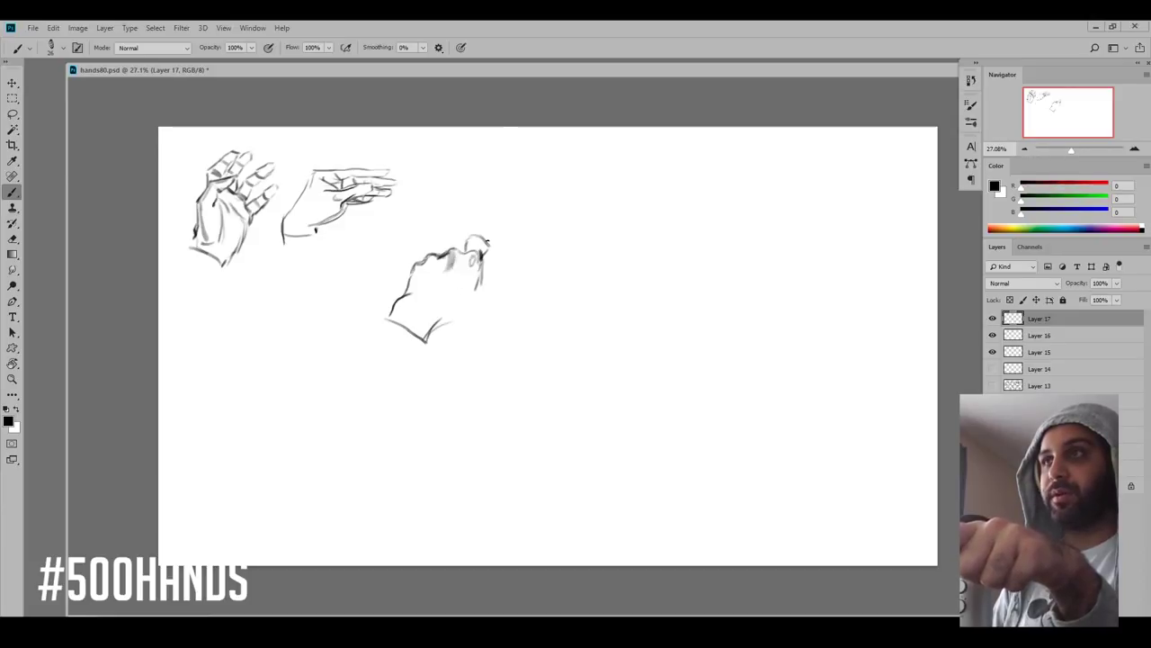
pyautogui.moveTo(484, 238)
pyautogui.mouseDown()
pyautogui.moveTo(485, 259)
pyautogui.moveTo(501, 249)
pyautogui.moveTo(495, 299)
pyautogui.moveTo(485, 286)
pyautogui.moveTo(489, 268)
pyautogui.moveTo(493, 304)
pyautogui.moveTo(440, 322)
pyautogui.mouseUp()
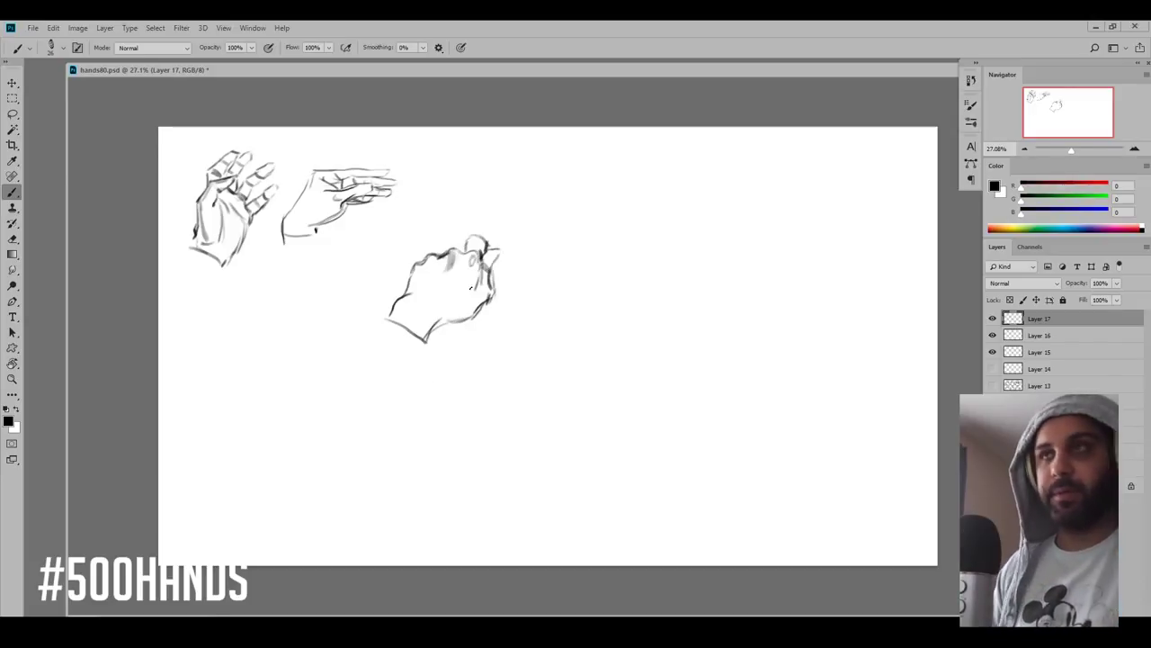
# - Move the fist up into the row beside the second hand and merge the extra layer above into it
pyautogui.moveTo(505, 302); pyautogui.dragTo(510, 227)
pyautogui.hotkey('ctrl', 'alt', 'shift', 'n')
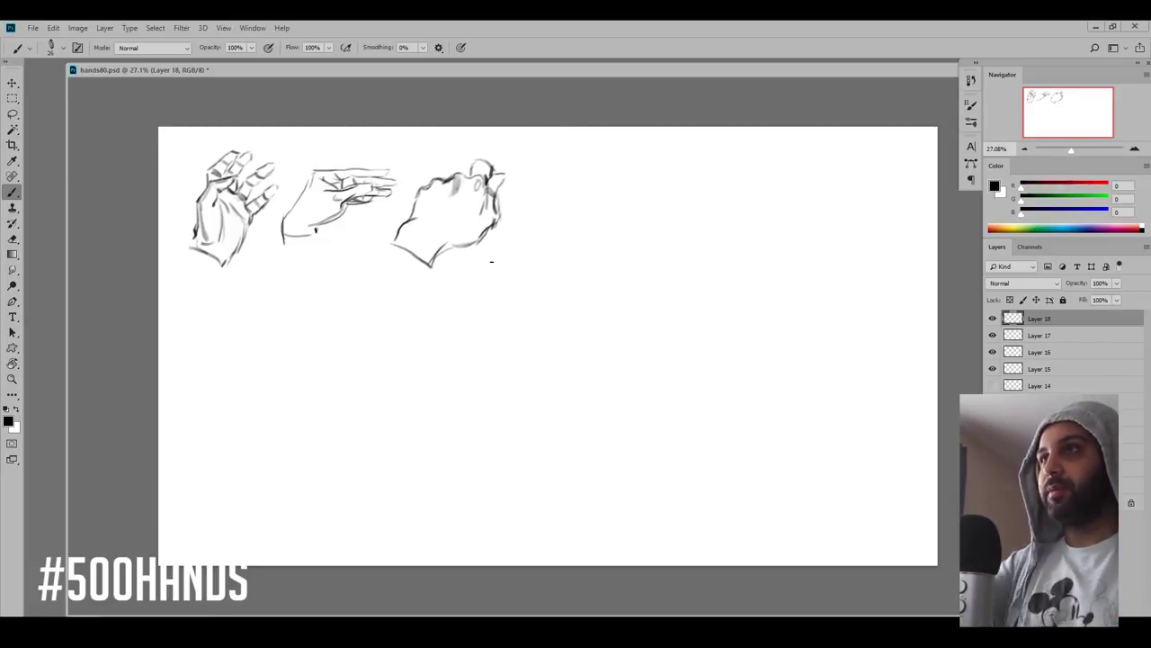
pyautogui.moveTo(491, 228)
pyautogui.mouseDown()
pyautogui.moveTo(496, 239)
pyautogui.moveTo(484, 232)
pyautogui.mouseUp()
pyautogui.press('v')
pyautogui.hotkey('ctrl', 'e')
# - Add a new layer and draw the outer edge and little finger of a fourth, open hand below the fist
pyautogui.hotkey('ctrl', 'shift', 'alt', 'n')
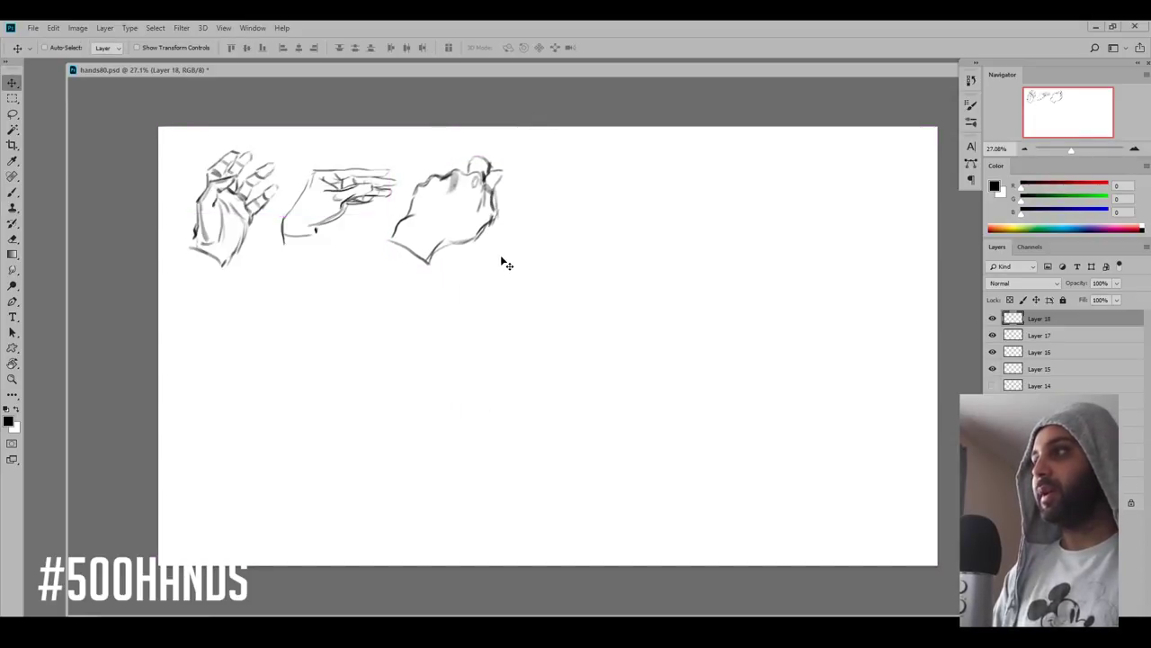
pyautogui.press('b')
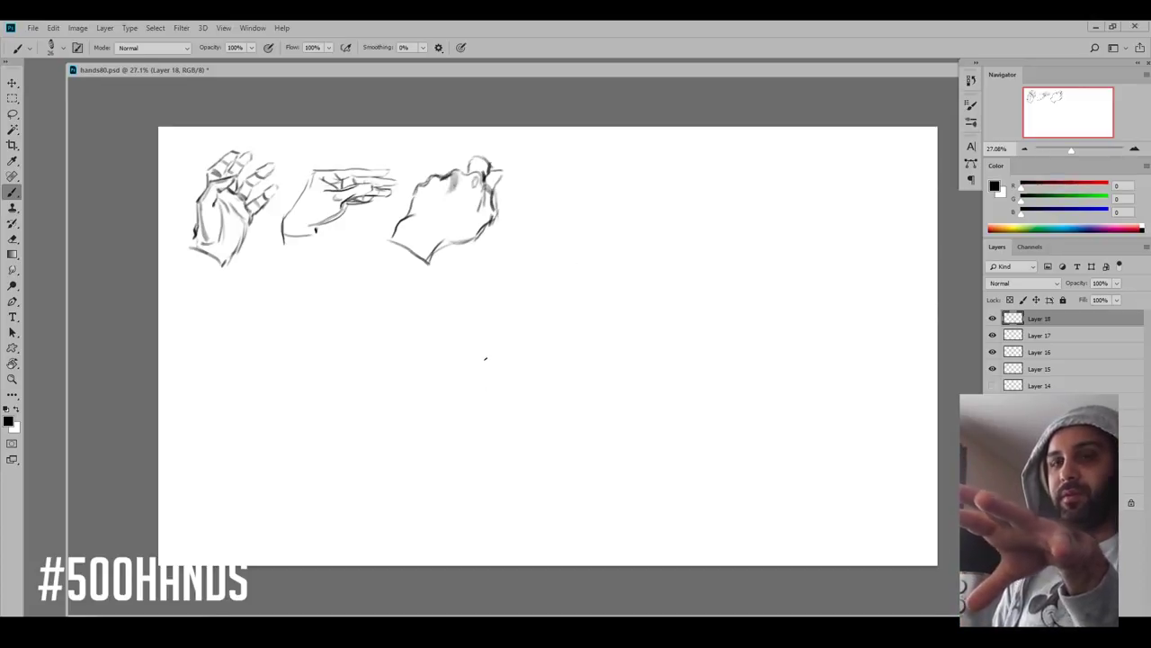
pyautogui.moveTo(464, 369)
pyautogui.mouseDown()
pyautogui.moveTo(492, 329)
pyautogui.moveTo(482, 299)
pyautogui.moveTo(496, 304)
pyautogui.moveTo(479, 303)
pyautogui.moveTo(497, 303)
pyautogui.moveTo(499, 265)
pyautogui.moveTo(492, 297)
pyautogui.mouseUp()
pyautogui.moveTo(478, 282)
pyautogui.mouseDown()
pyautogui.moveTo(498, 309)
pyautogui.moveTo(516, 267)
pyautogui.mouseUp()
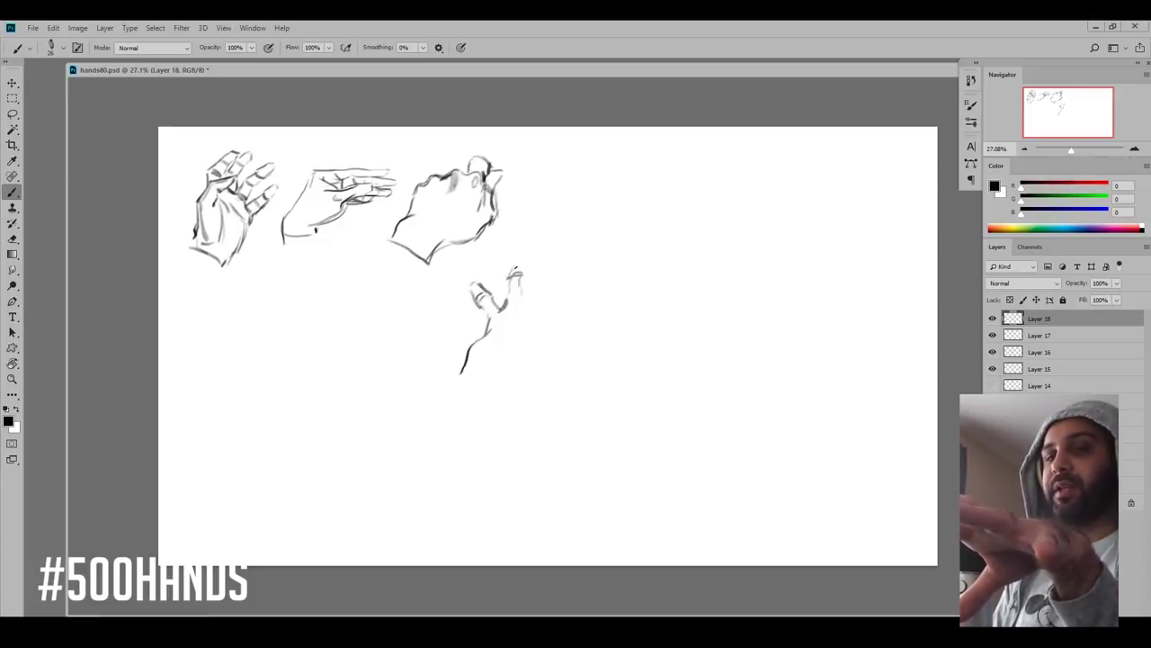
# - Draw the open hand's remaining upright fingers with dark gaps between them, and start the palm's thumb side
pyautogui.moveTo(515, 270)
pyautogui.mouseDown()
pyautogui.moveTo(522, 252)
pyautogui.moveTo(522, 299)
pyautogui.mouseUp()
pyautogui.moveTo(533, 253)
pyautogui.mouseDown()
pyautogui.moveTo(547, 257)
pyautogui.moveTo(549, 244)
pyautogui.moveTo(520, 329)
pyautogui.moveTo(547, 289)
pyautogui.mouseUp()
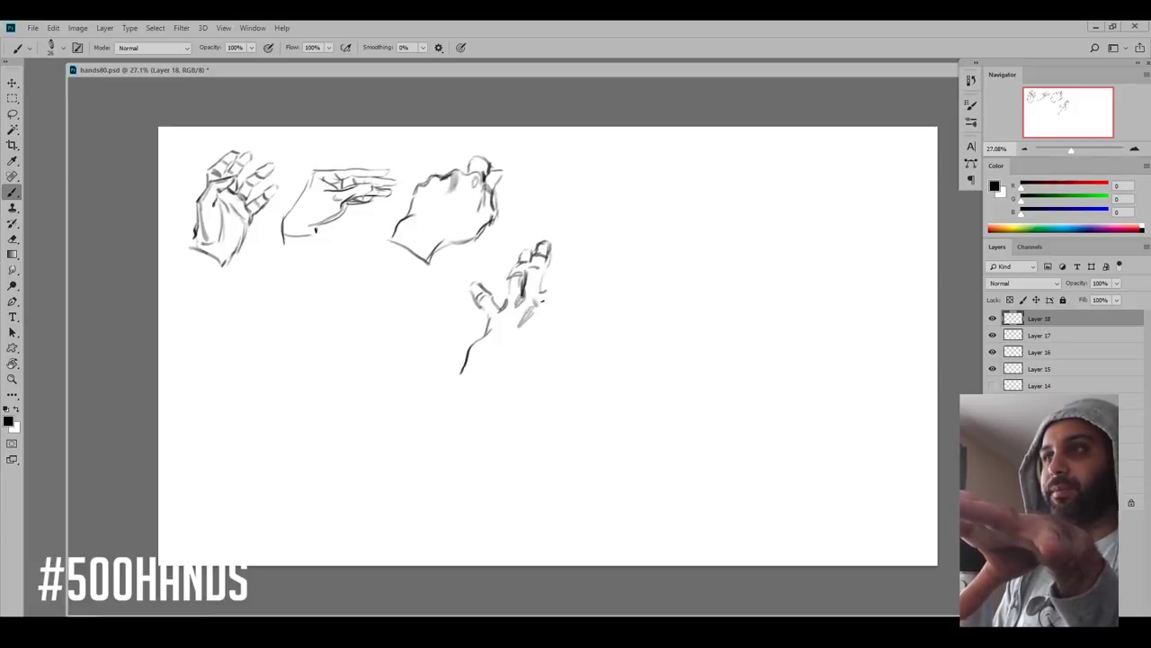
pyautogui.moveTo(541, 268)
pyautogui.mouseDown()
pyautogui.moveTo(541, 290)
pyautogui.moveTo(562, 272)
pyautogui.moveTo(545, 289)
pyautogui.moveTo(559, 304)
pyautogui.mouseUp()
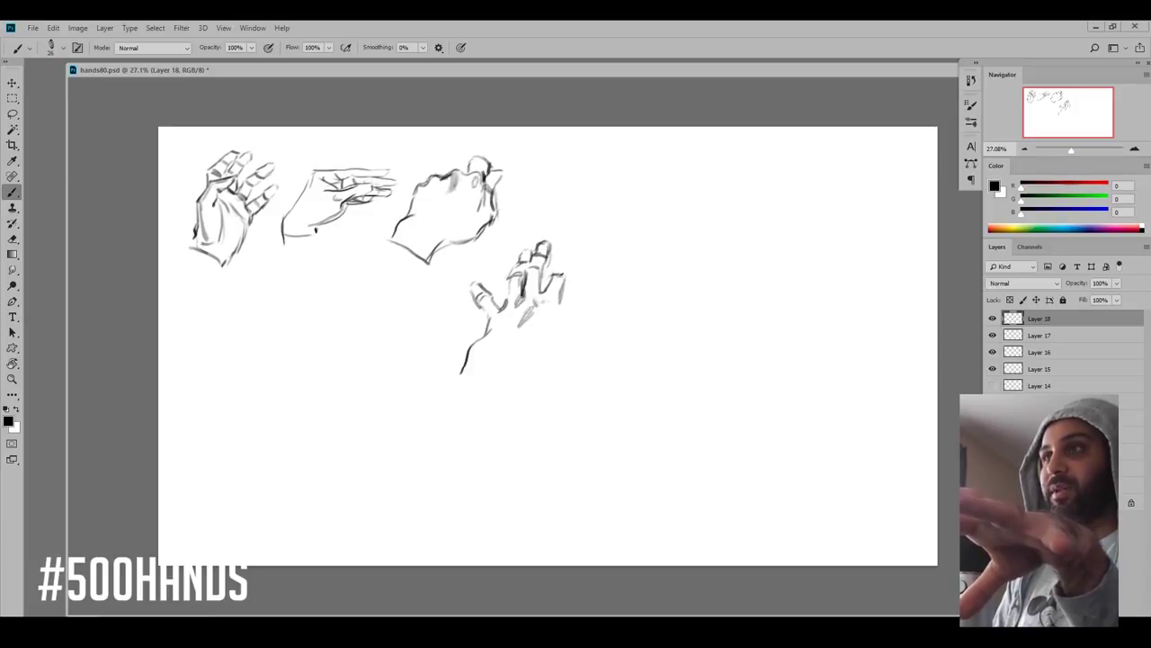
pyautogui.moveTo(553, 272)
pyautogui.mouseDown()
pyautogui.moveTo(567, 254)
pyautogui.moveTo(555, 340)
pyautogui.mouseUp()
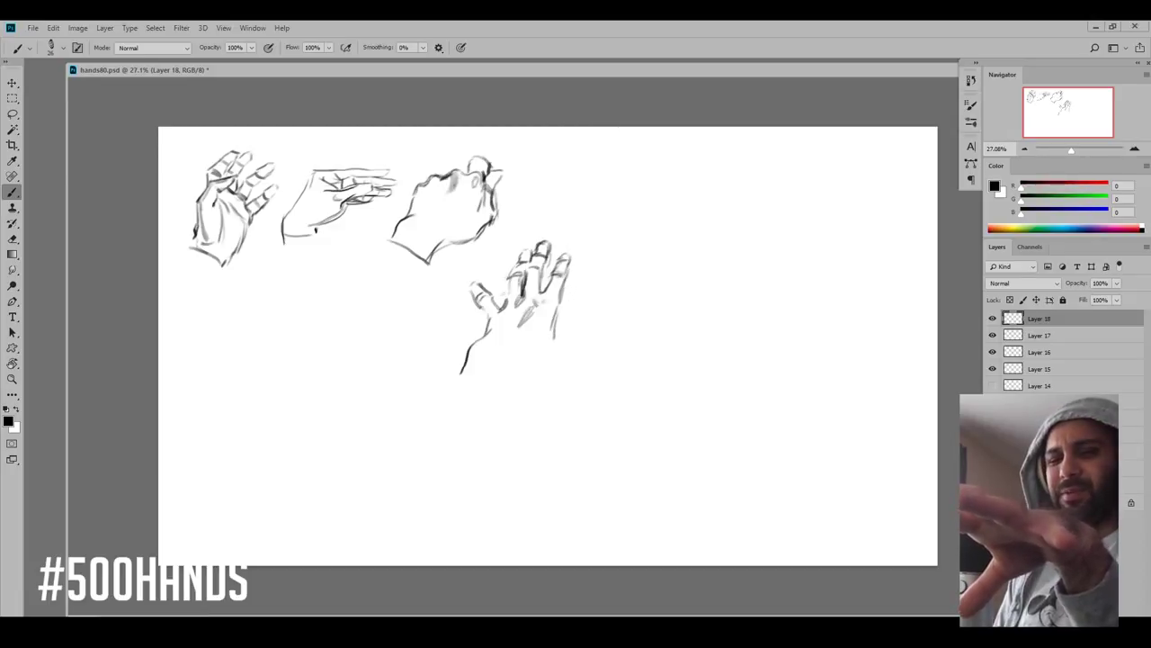
# - Set the brush size to 92 px and shade the open hand near its outer edge above the wrist
pyautogui.rightClick(495, 305)
pyautogui.moveTo(563, 252); pyautogui.dragTo(579, 246)
pyautogui.click(472, 345)
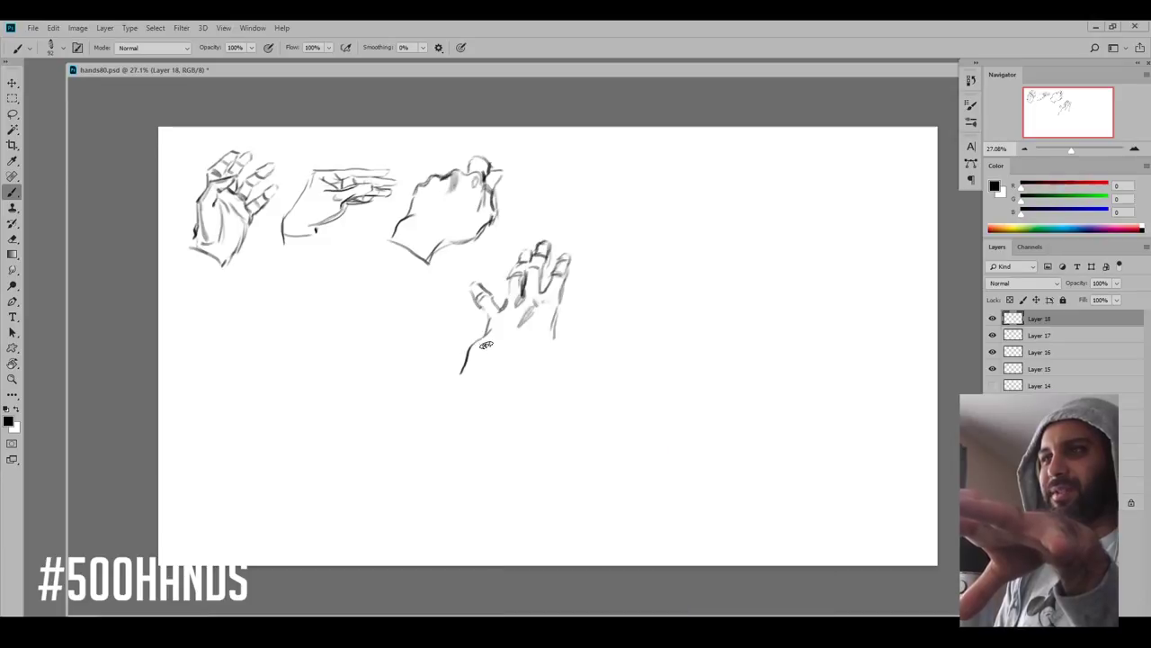
pyautogui.moveTo(497, 337); pyautogui.dragTo(477, 350)
# - With a 26 px brush, close the open hand's wrist, draw the outstretched thumb, and move the hand up beside the fist
pyautogui.rightClick(539, 308)
pyautogui.moveTo(622, 246); pyautogui.dragTo(609, 245)
pyautogui.click(468, 370)
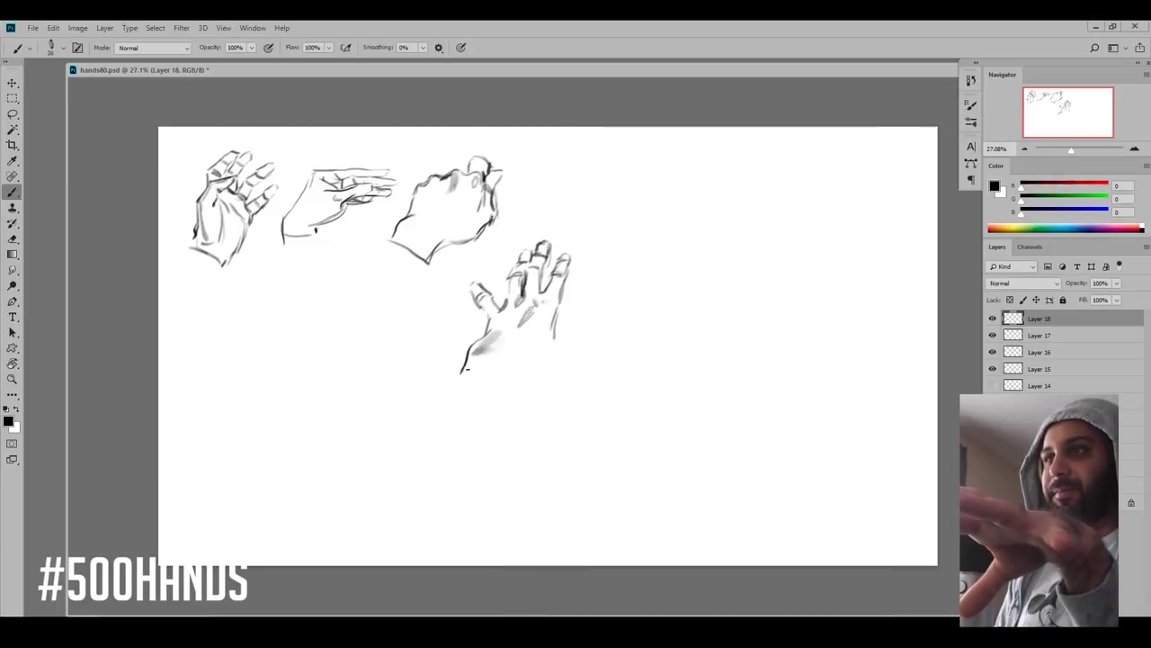
pyautogui.moveTo(461, 370)
pyautogui.mouseDown()
pyautogui.moveTo(503, 382)
pyautogui.moveTo(523, 371)
pyautogui.moveTo(486, 383)
pyautogui.mouseUp()
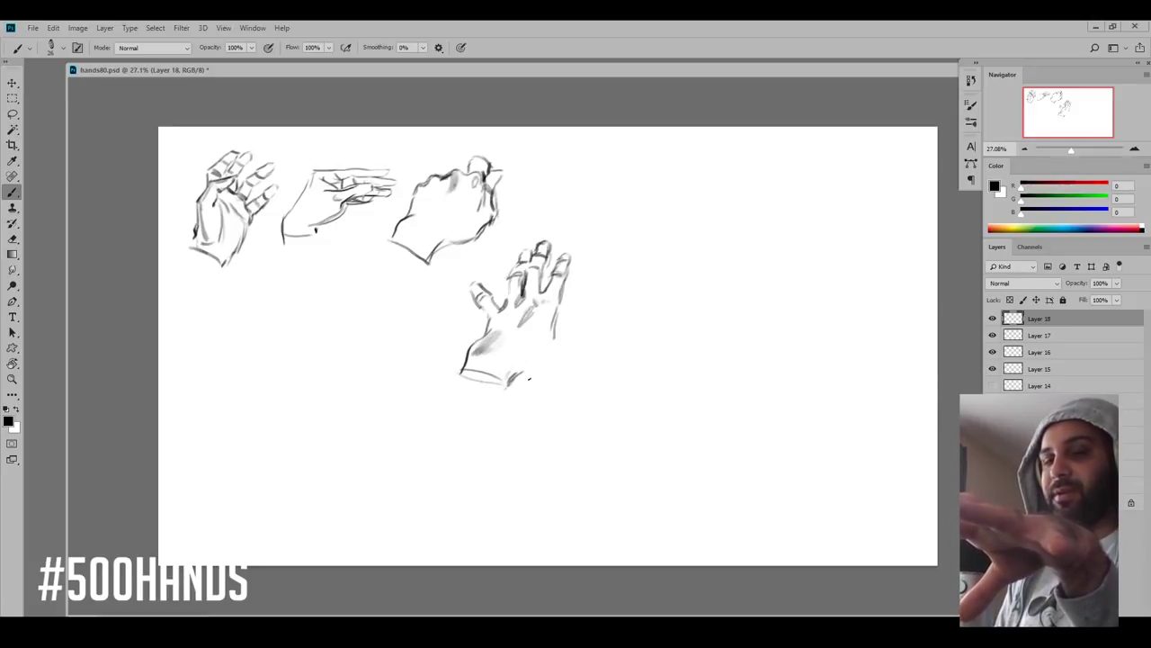
pyautogui.moveTo(518, 377)
pyautogui.mouseDown()
pyautogui.moveTo(556, 362)
pyautogui.moveTo(566, 334)
pyautogui.moveTo(557, 353)
pyautogui.moveTo(577, 341)
pyautogui.moveTo(580, 359)
pyautogui.moveTo(596, 344)
pyautogui.moveTo(599, 359)
pyautogui.moveTo(577, 357)
pyautogui.moveTo(592, 357)
pyautogui.moveTo(621, 236)
pyautogui.mouseUp()
# - Scale the open hand down with Free Transform and nudge it into line with the other hands
pyautogui.hotkey('ctrl', 't')
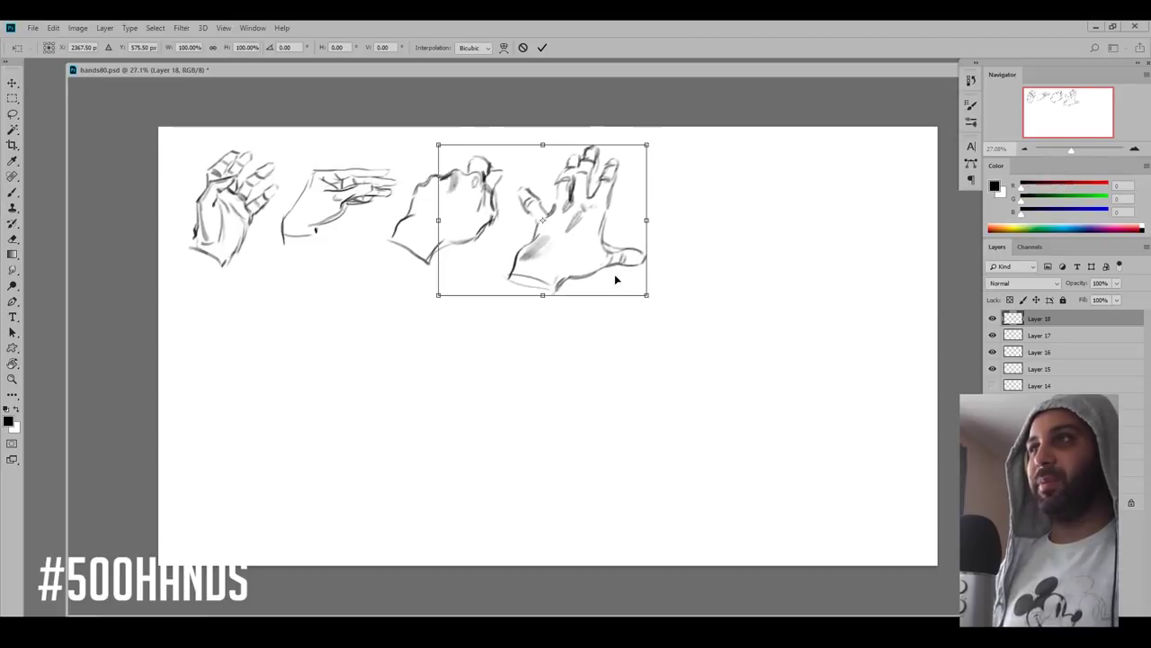
pyautogui.moveTo(649, 294); pyautogui.dragTo(621, 265)
pyautogui.moveTo(595, 247); pyautogui.dragTo(614, 262)
pyautogui.press('Return')
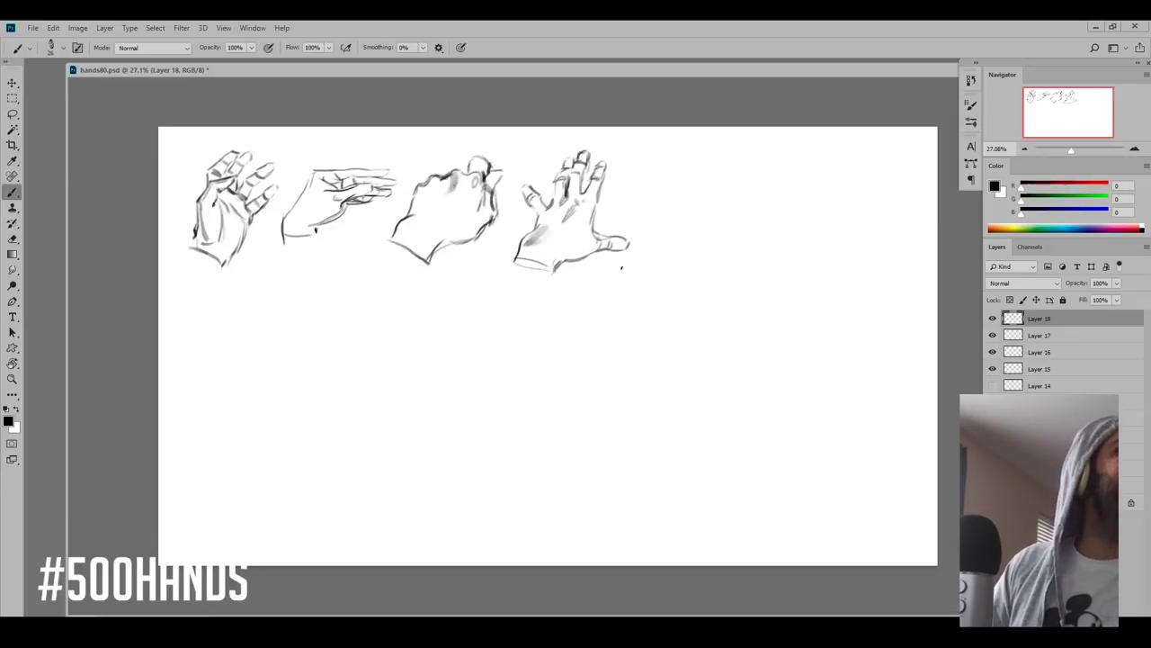
pyautogui.moveTo(647, 246); pyautogui.dragTo(648, 242)
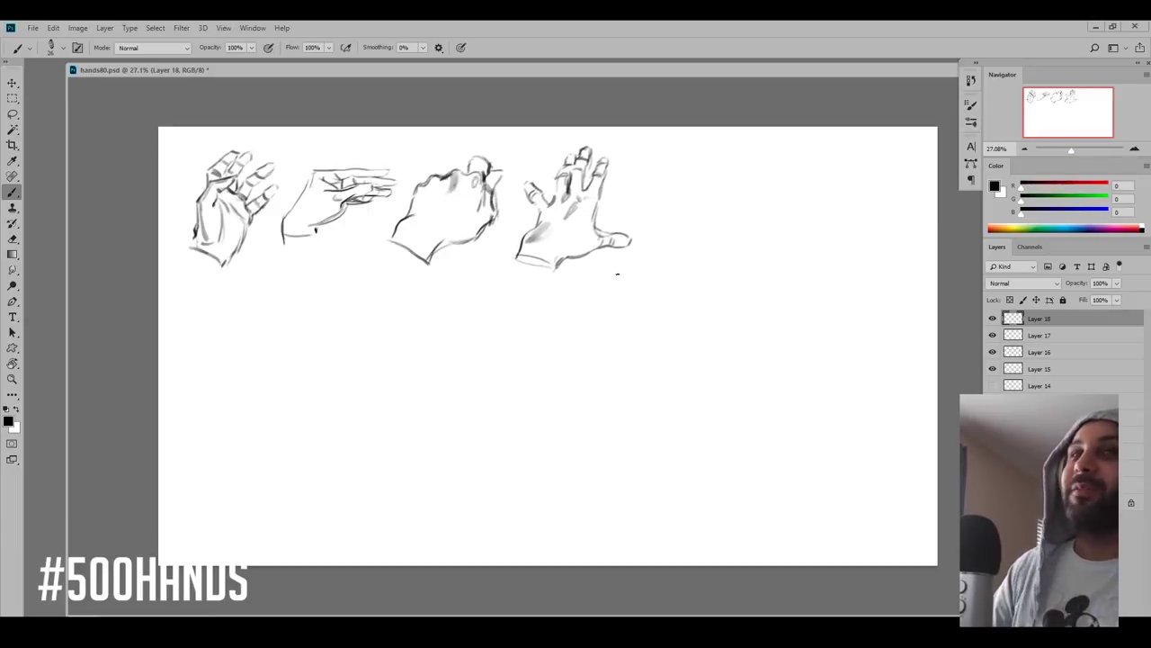
# - On a new layer beside the open hand, draw a closed hand's raised thumb side, knuckles and curled fingers
pyautogui.hotkey('ctrl', 'shift', 'alt', 'n')
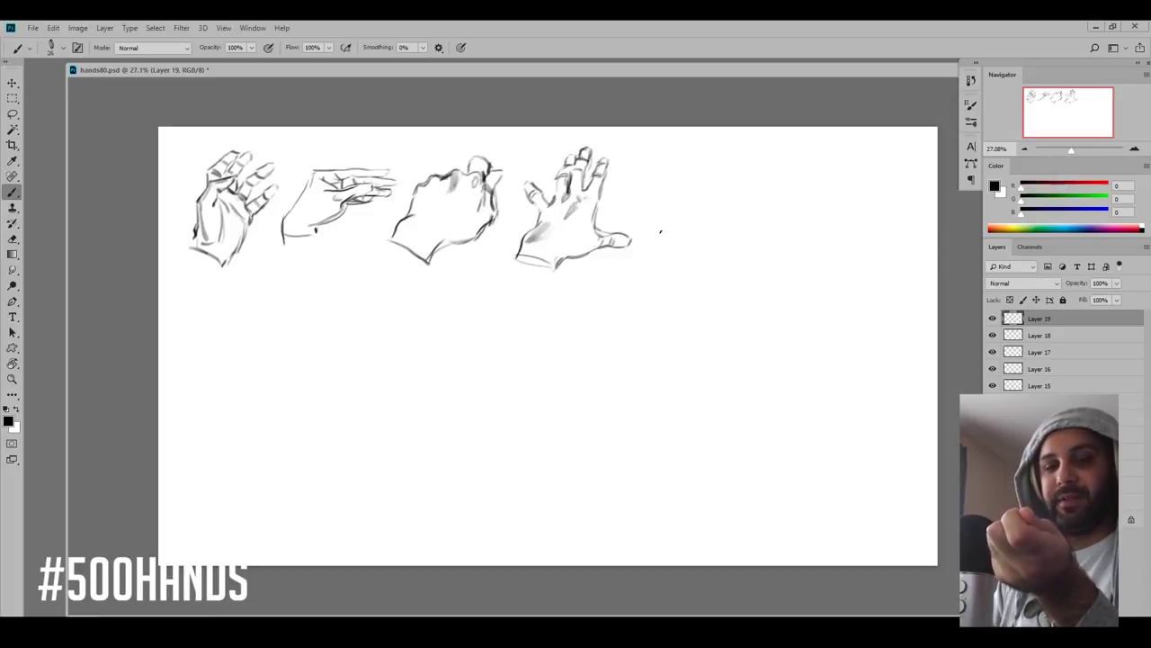
pyautogui.moveTo(655, 208)
pyautogui.mouseDown()
pyautogui.moveTo(664, 237)
pyautogui.moveTo(679, 180)
pyautogui.moveTo(691, 255)
pyautogui.mouseUp()
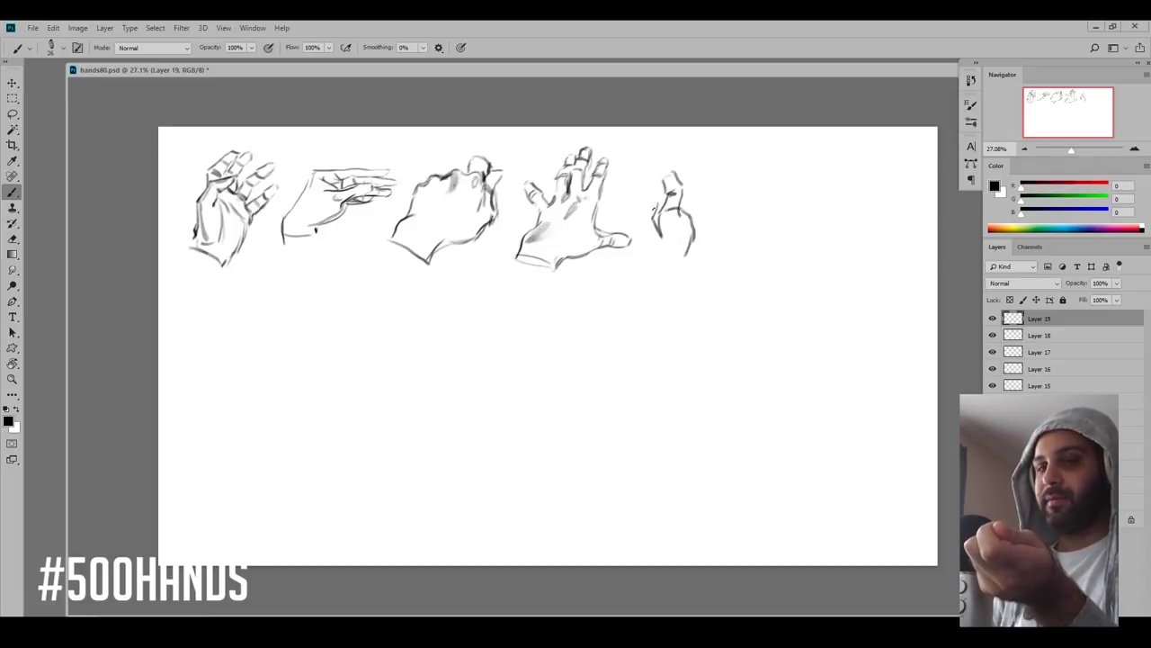
pyautogui.moveTo(661, 195)
pyautogui.mouseDown()
pyautogui.moveTo(689, 168)
pyautogui.moveTo(685, 182)
pyautogui.moveTo(700, 182)
pyautogui.moveTo(685, 184)
pyautogui.moveTo(707, 228)
pyautogui.mouseUp()
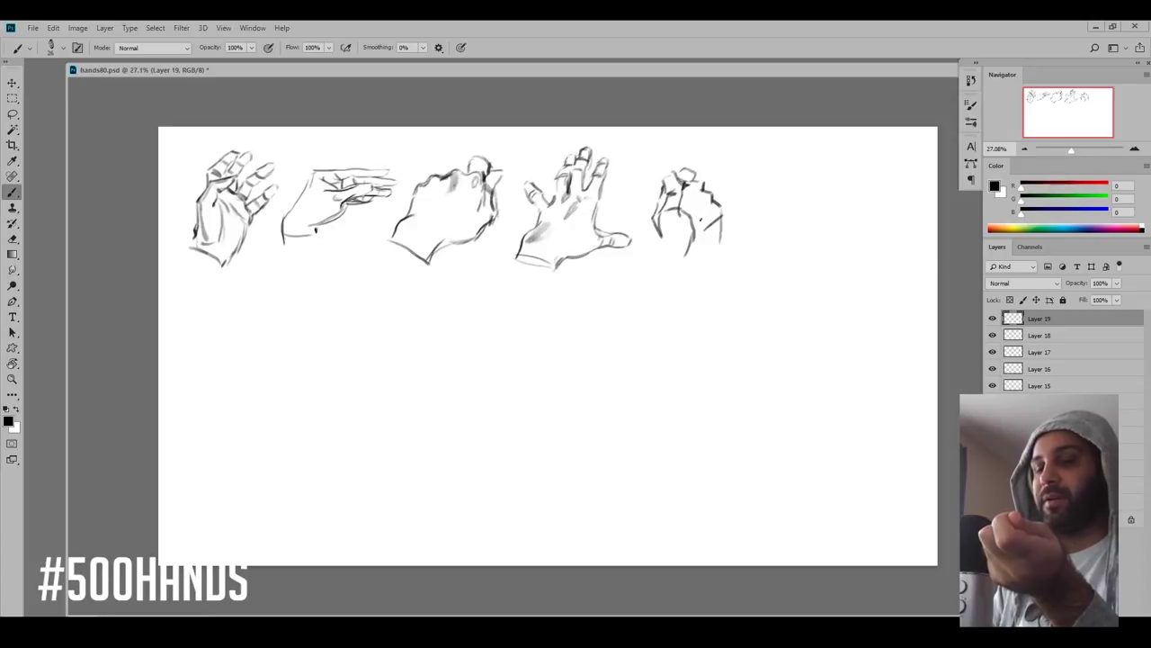
pyautogui.moveTo(700, 225); pyautogui.dragTo(712, 203)
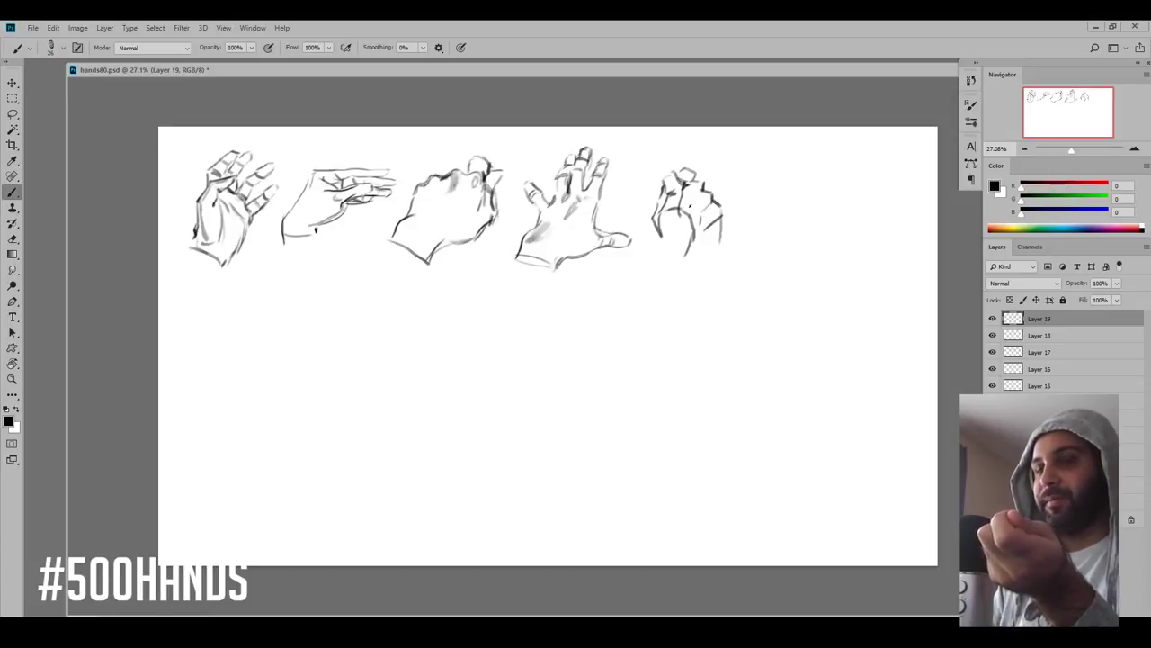
pyautogui.moveTo(689, 213); pyautogui.dragTo(698, 194)
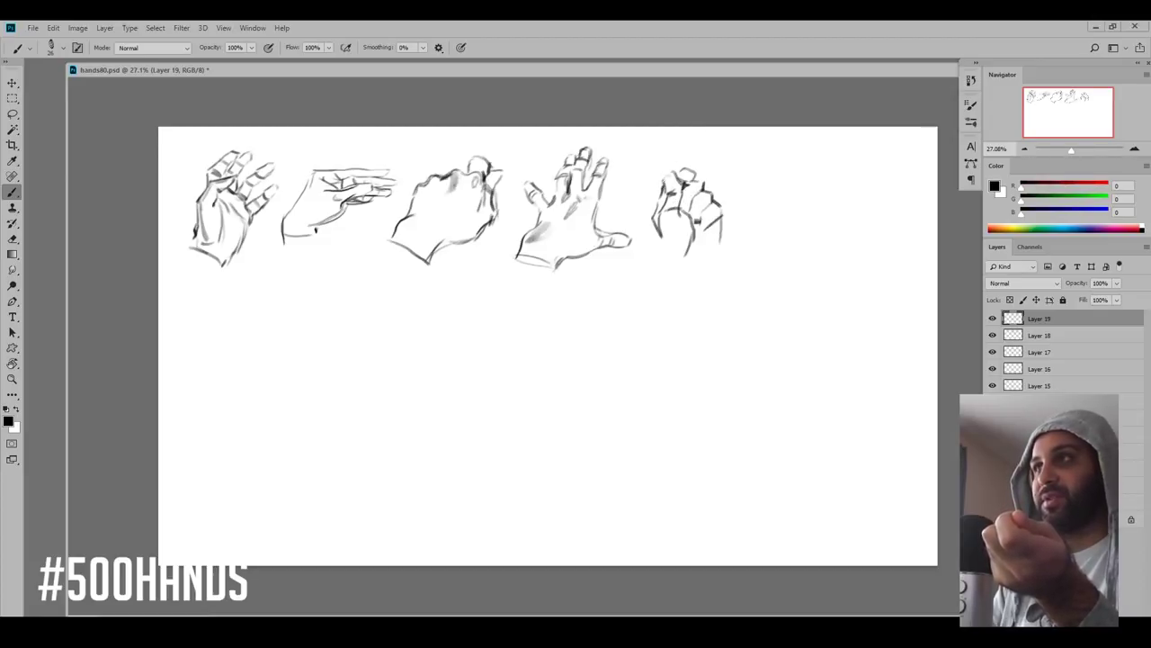
pyautogui.moveTo(668, 170); pyautogui.dragTo(663, 178)
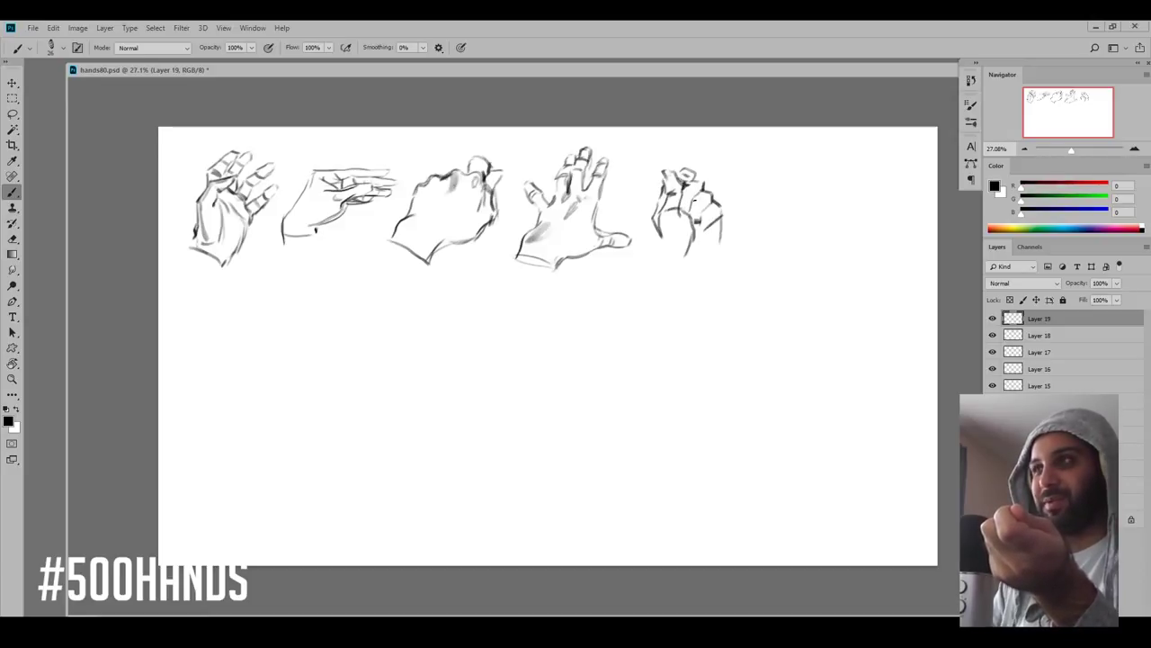
# - Darken the gaps between the closed hand's curled fingers, finish its outline and wrist, and move it up into line with the row
pyautogui.moveTo(682, 203)
pyautogui.mouseDown()
pyautogui.moveTo(725, 237)
pyautogui.moveTo(719, 225)
pyautogui.moveTo(723, 245)
pyautogui.moveTo(703, 273)
pyautogui.mouseUp()
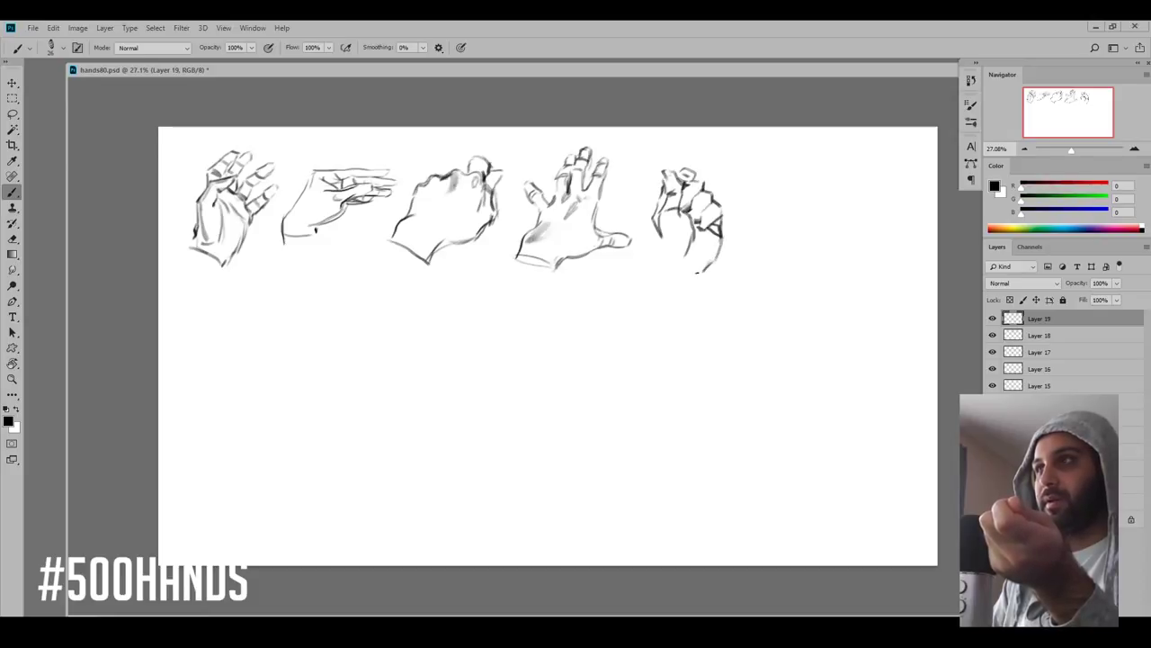
pyautogui.moveTo(692, 202)
pyautogui.mouseDown()
pyautogui.moveTo(711, 229)
pyautogui.moveTo(689, 207)
pyautogui.mouseUp()
pyautogui.moveTo(685, 190)
pyautogui.mouseDown()
pyautogui.moveTo(691, 256)
pyautogui.moveTo(659, 255)
pyautogui.moveTo(704, 278)
pyautogui.moveTo(672, 267)
pyautogui.mouseUp()
pyautogui.moveTo(699, 278); pyautogui.dragTo(665, 261)
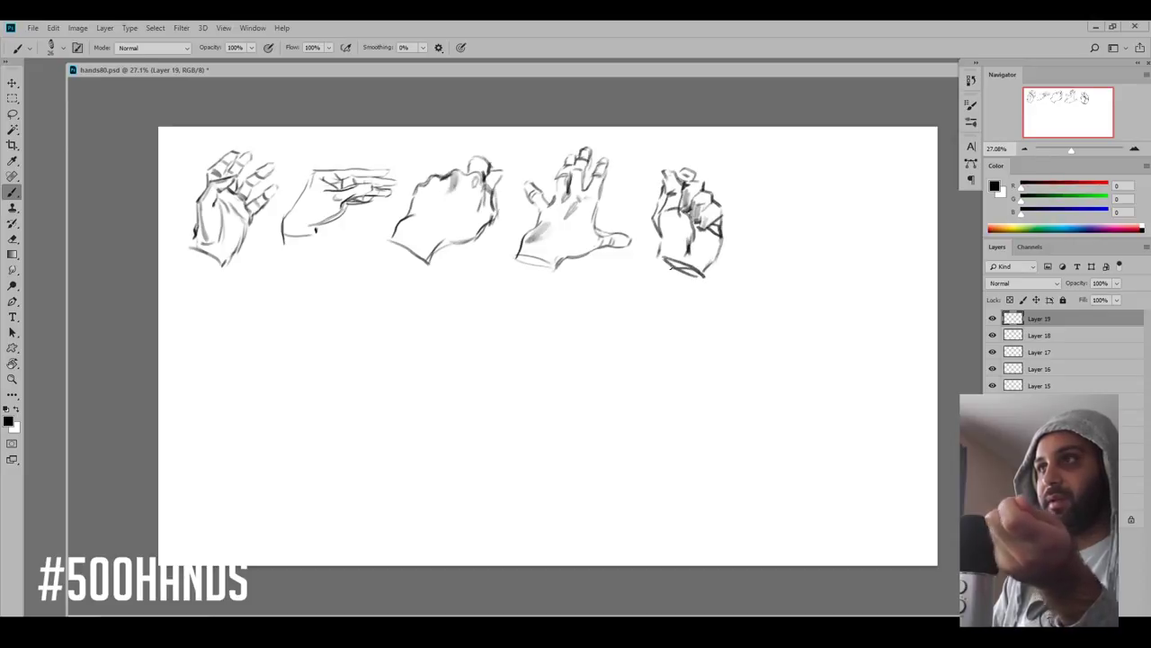
pyautogui.moveTo(707, 309); pyautogui.dragTo(714, 296)
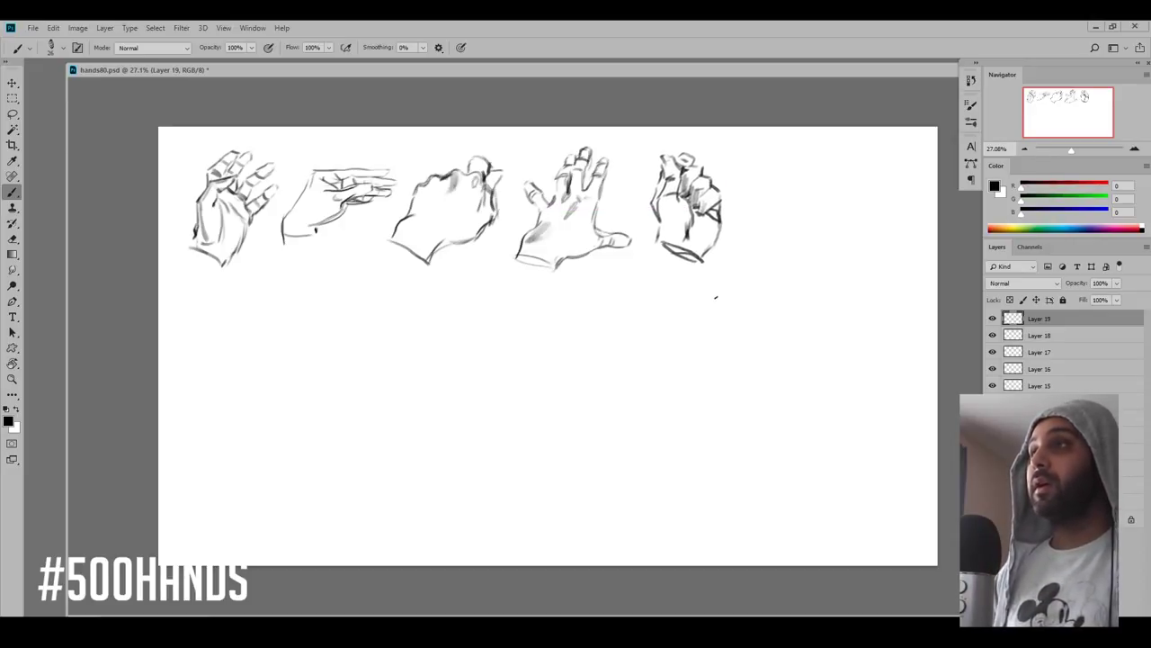
# - On a new layer, draw a tilted hand with bent fingers and an open thumb, and place it sixth in the row
pyautogui.hotkey('ctrl', 'shift', 'alt', 'n')
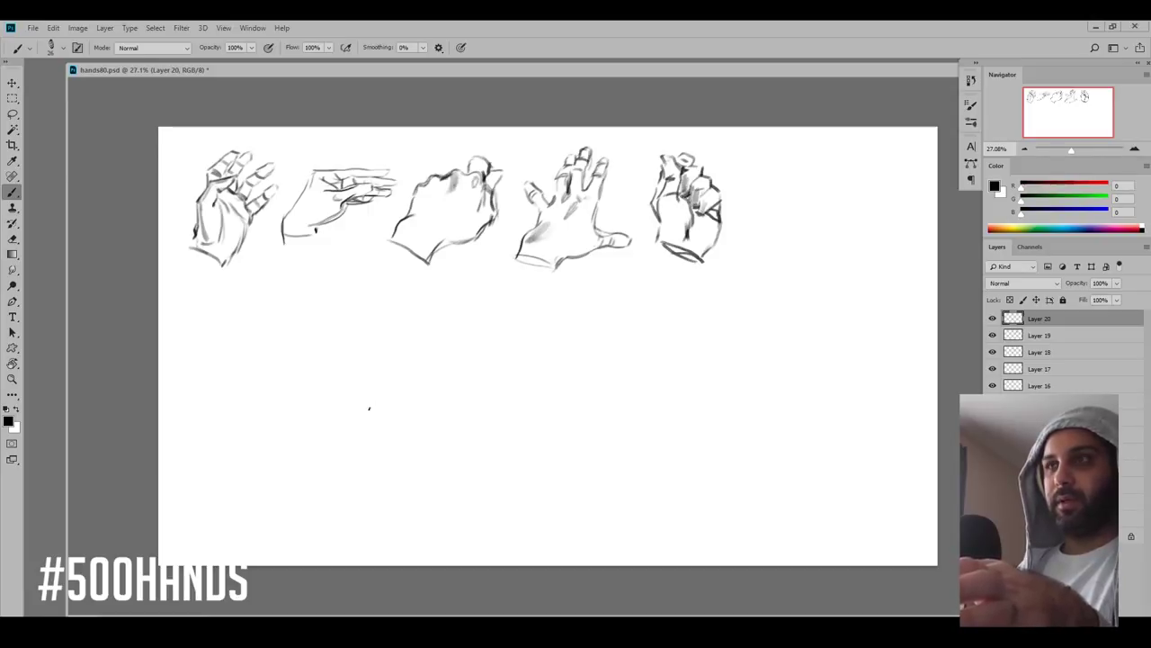
pyautogui.moveTo(368, 407)
pyautogui.mouseDown()
pyautogui.moveTo(416, 348)
pyautogui.moveTo(407, 325)
pyautogui.moveTo(423, 319)
pyautogui.moveTo(428, 335)
pyautogui.moveTo(419, 306)
pyautogui.moveTo(432, 304)
pyautogui.mouseUp()
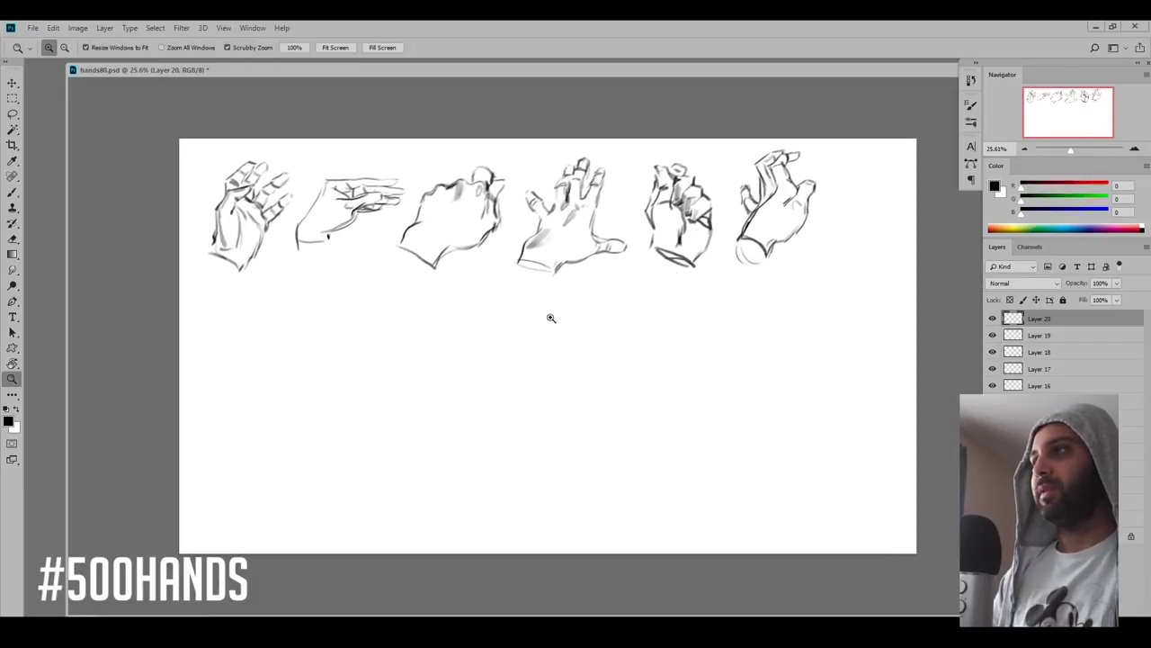
# - Merge all the layers of the six hands in the row into one layer
pyautogui.press('b')
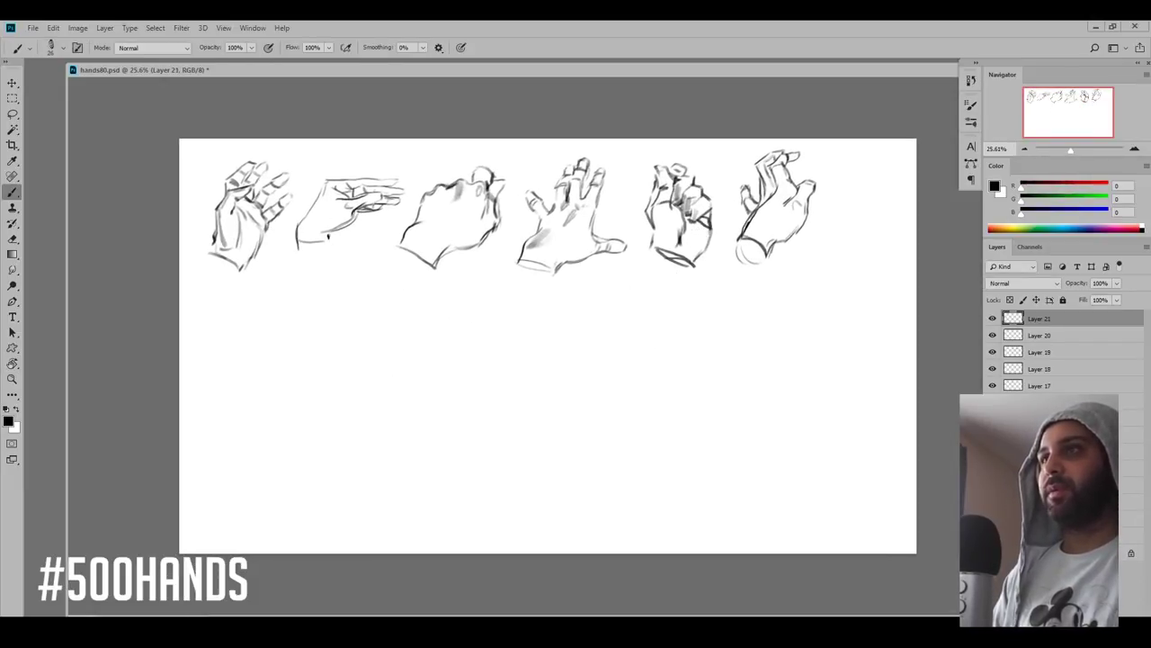
pyautogui.keyDown('shift'); pyautogui.click(1031, 419); pyautogui.keyUp('shift')
pyautogui.hotkey('ctrl', 'e')
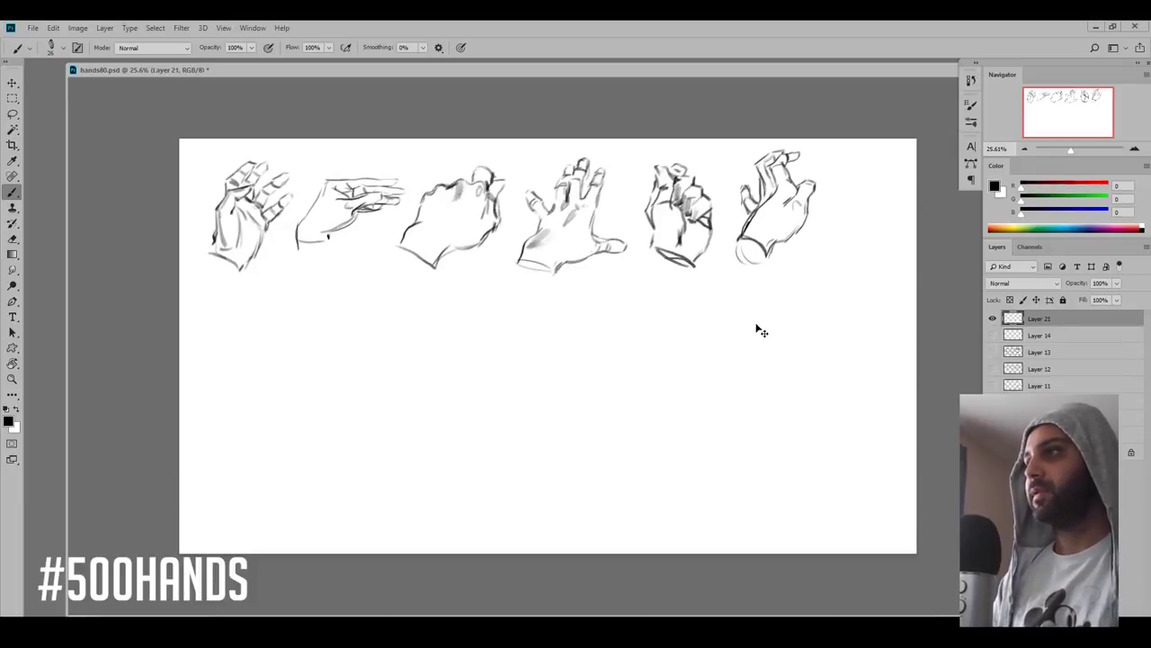
pyautogui.moveTo(746, 333)
pyautogui.mouseDown()
pyautogui.moveTo(793, 336)
pyautogui.moveTo(743, 334)
pyautogui.mouseUp()
# - On a new layer below the row, draw a palm-up hand with its thumb, palm outline and two upright fingers
pyautogui.hotkey('ctrl', 'shift', 'alt', 'n')
pyautogui.press('z')
pyautogui.moveTo(872, 197); pyautogui.dragTo(902, 208)
pyautogui.moveTo(856, 178); pyautogui.dragTo(833, 200)
pyautogui.press('b')
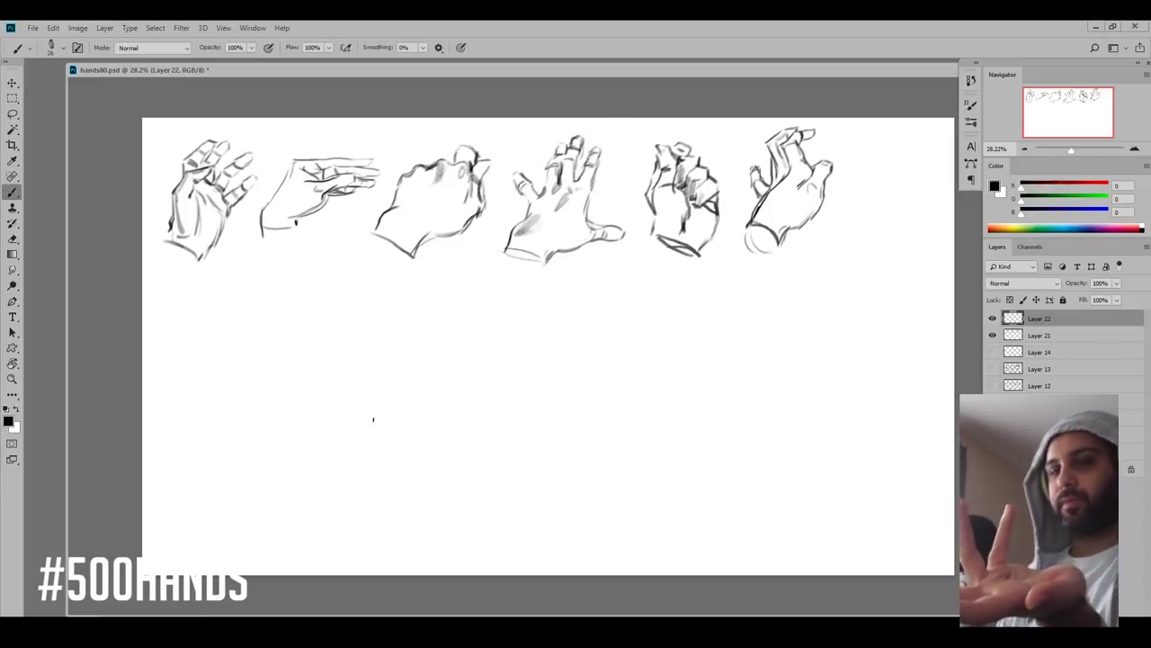
pyautogui.moveTo(312, 405); pyautogui.dragTo(318, 448)
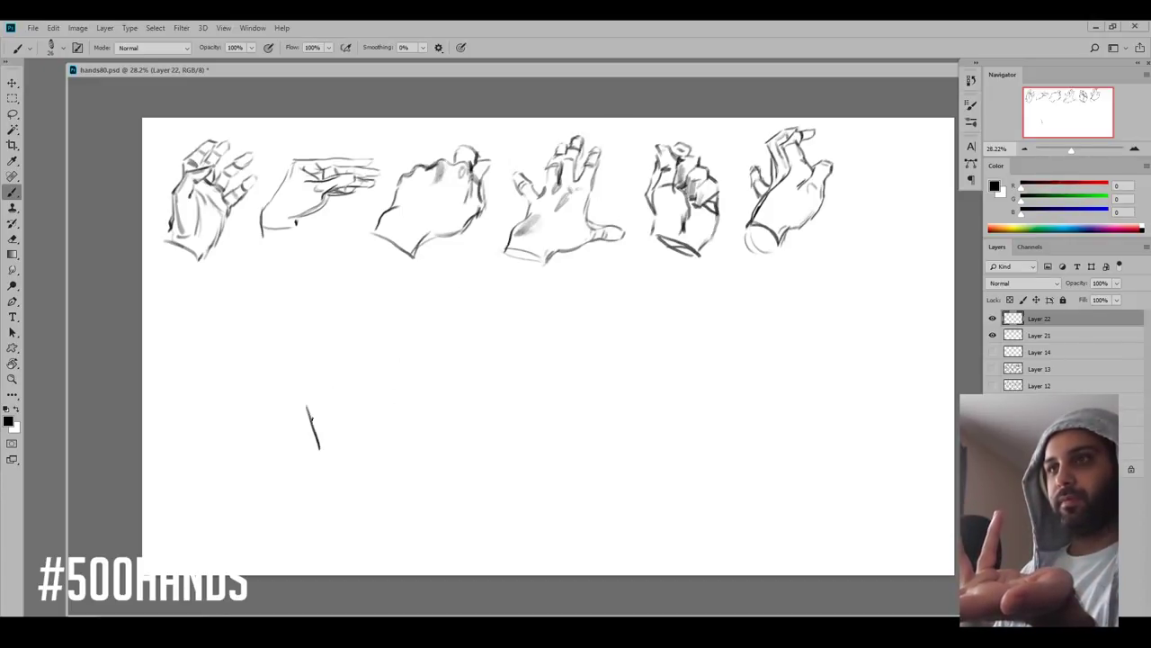
pyautogui.moveTo(307, 407)
pyautogui.mouseDown()
pyautogui.moveTo(351, 411)
pyautogui.moveTo(320, 428)
pyautogui.moveTo(318, 450)
pyautogui.moveTo(311, 441)
pyautogui.moveTo(339, 470)
pyautogui.mouseUp()
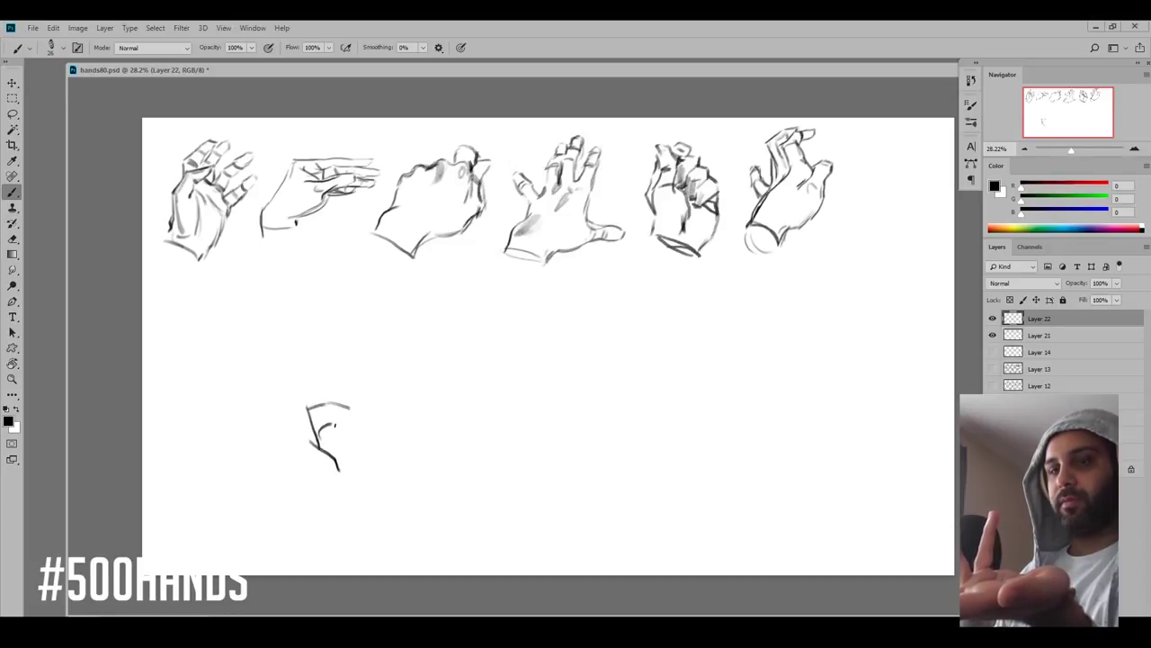
pyautogui.moveTo(329, 423)
pyautogui.mouseDown()
pyautogui.moveTo(364, 441)
pyautogui.moveTo(381, 394)
pyautogui.moveTo(345, 403)
pyautogui.moveTo(329, 386)
pyautogui.moveTo(346, 373)
pyautogui.moveTo(356, 374)
pyautogui.moveTo(349, 404)
pyautogui.moveTo(396, 389)
pyautogui.moveTo(426, 399)
pyautogui.moveTo(447, 446)
pyautogui.moveTo(423, 502)
pyautogui.moveTo(354, 486)
pyautogui.moveTo(432, 430)
pyautogui.mouseUp()
pyautogui.moveTo(385, 458)
pyautogui.mouseDown()
pyautogui.moveTo(461, 424)
pyautogui.moveTo(437, 416)
pyautogui.moveTo(449, 397)
pyautogui.moveTo(433, 393)
pyautogui.moveTo(425, 352)
pyautogui.moveTo(434, 339)
pyautogui.moveTo(463, 437)
pyautogui.moveTo(455, 330)
pyautogui.moveTo(441, 324)
pyautogui.moveTo(451, 315)
pyautogui.moveTo(456, 375)
pyautogui.mouseUp()
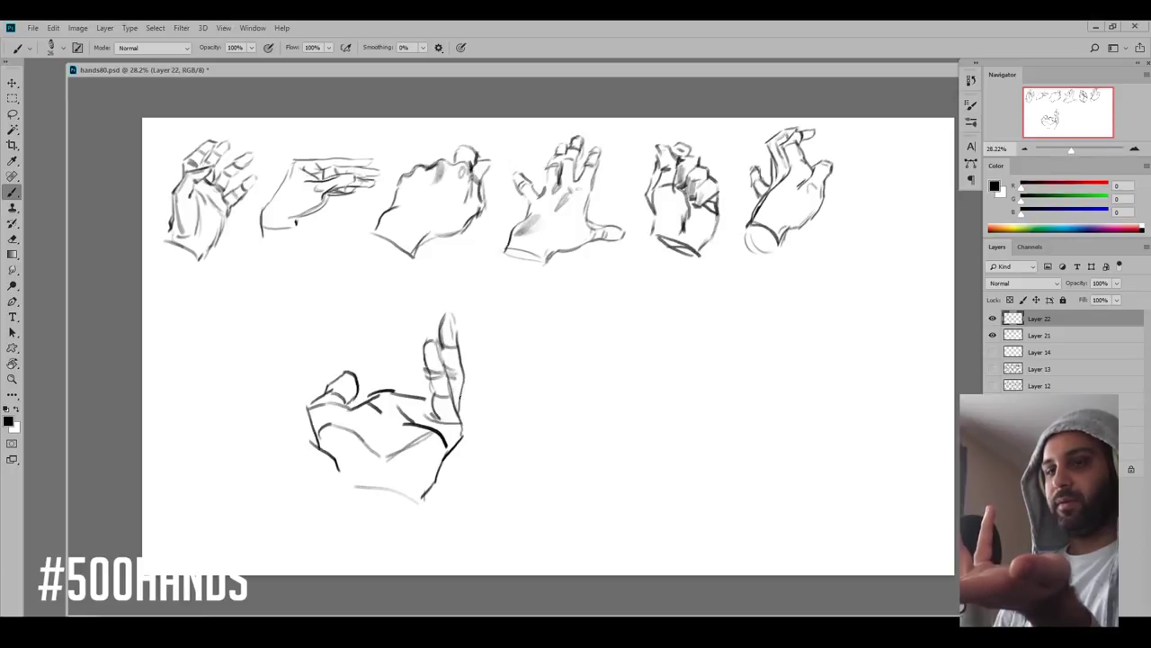
# - Add a fingertip behind the palm-up hand's upright fingers, rework the lines around their base, and erase the palm's upper edge beside them
pyautogui.moveTo(420, 410); pyautogui.dragTo(428, 385)
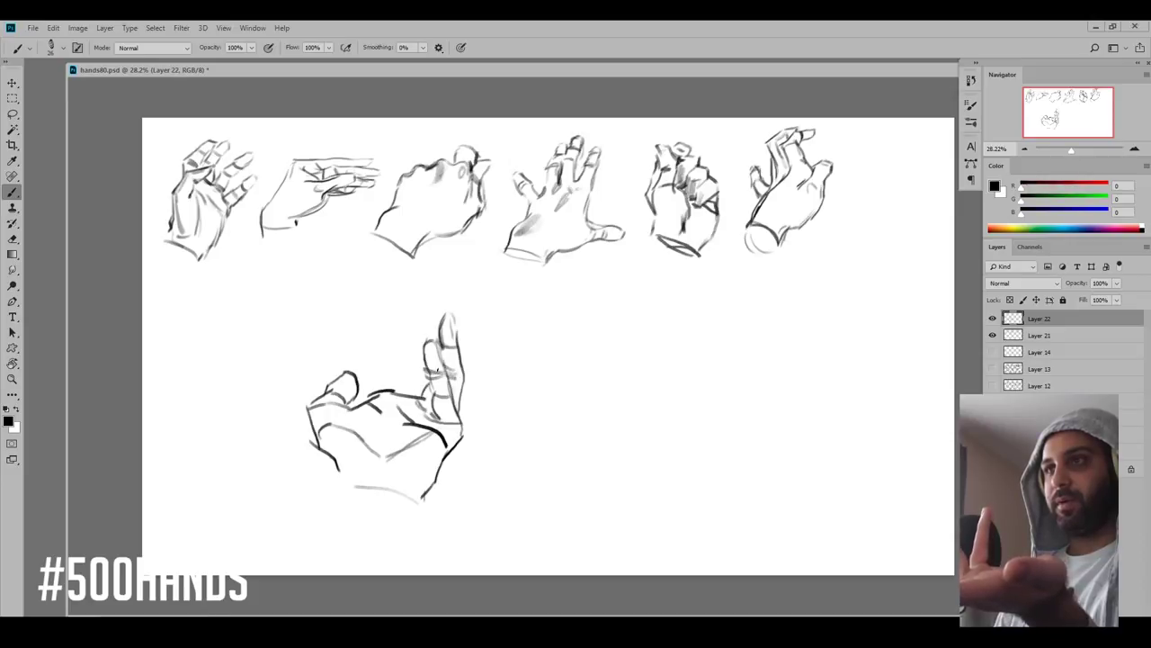
pyautogui.moveTo(463, 347)
pyautogui.mouseDown()
pyautogui.moveTo(481, 337)
pyautogui.moveTo(469, 366)
pyautogui.mouseUp()
pyautogui.moveTo(472, 356); pyautogui.dragTo(466, 372)
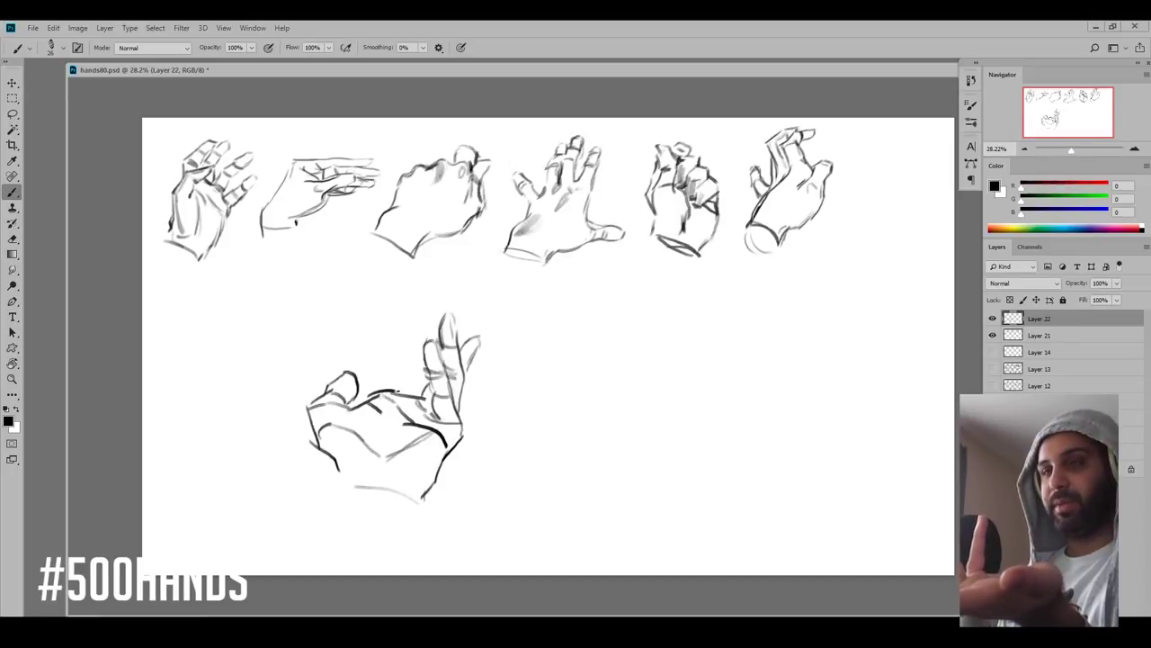
pyautogui.moveTo(376, 392); pyautogui.dragTo(406, 403)
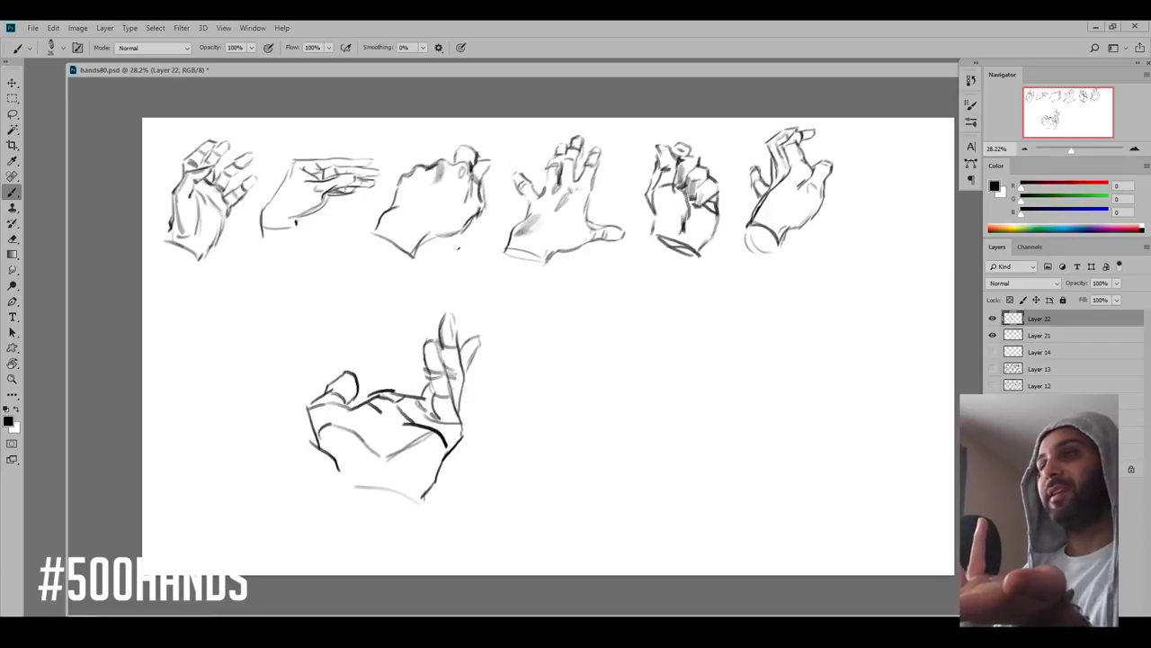
pyautogui.click(13, 239)
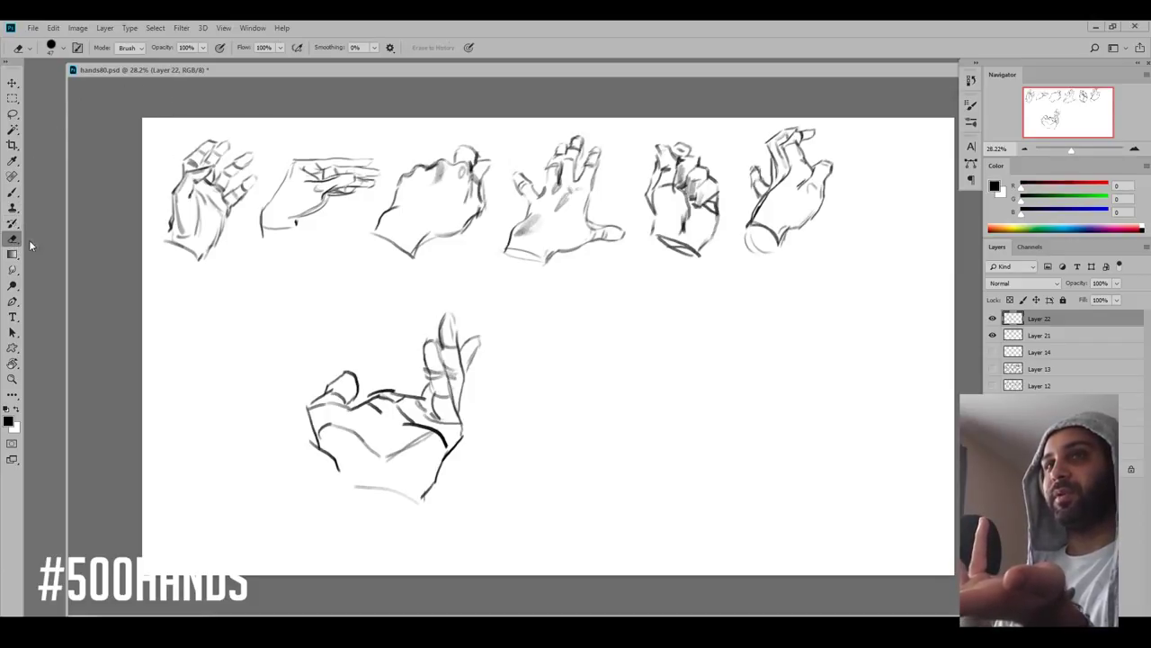
pyautogui.moveTo(394, 397); pyautogui.dragTo(409, 395)
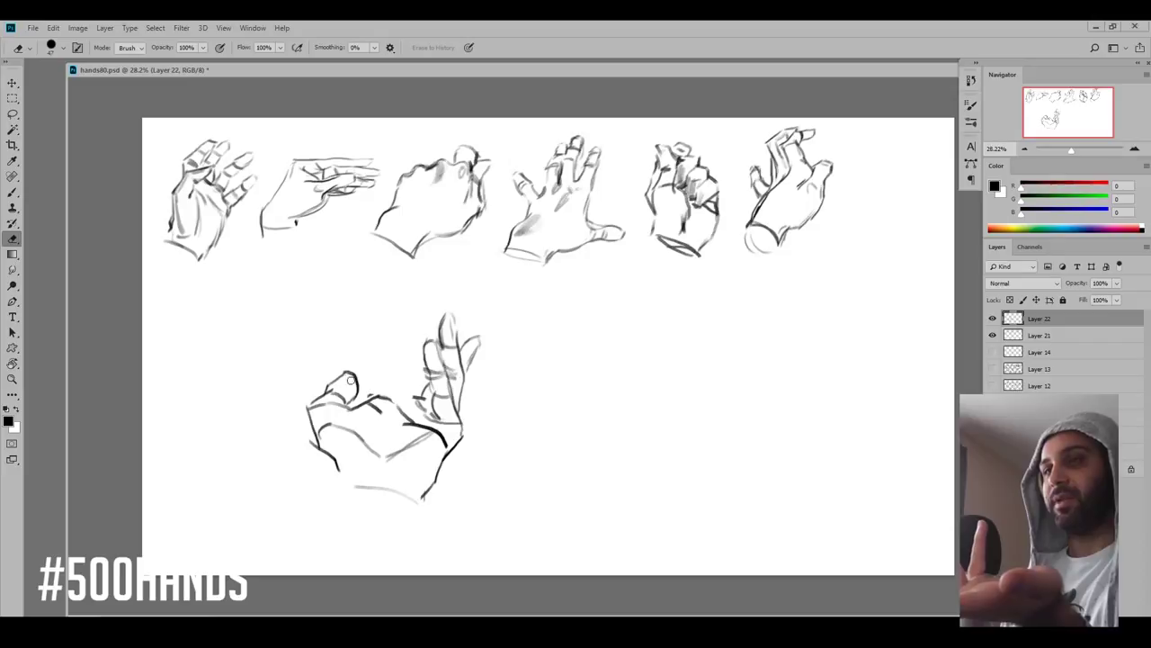
# - Draw the bent finger beside the palm-up hand's upright fingers, and add the palm creases and a closed wrist
pyautogui.click(13, 192)
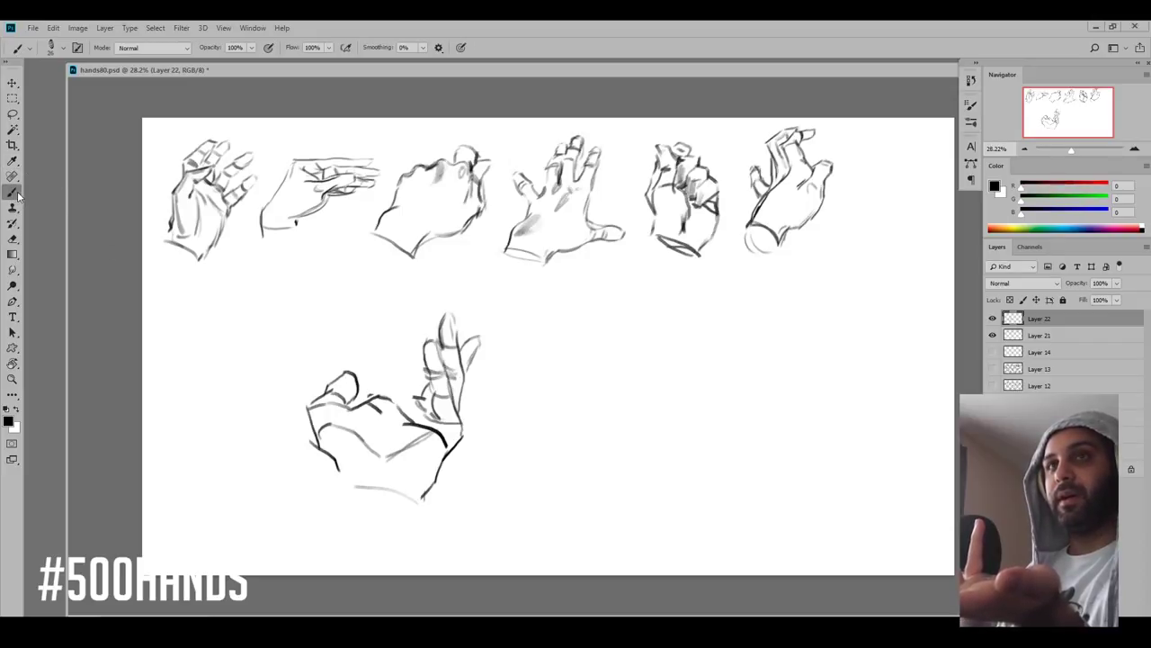
pyautogui.moveTo(383, 405)
pyautogui.mouseDown()
pyautogui.moveTo(413, 385)
pyautogui.moveTo(424, 410)
pyautogui.moveTo(424, 358)
pyautogui.moveTo(431, 368)
pyautogui.mouseUp()
pyautogui.moveTo(414, 393)
pyautogui.mouseDown()
pyautogui.moveTo(430, 375)
pyautogui.moveTo(418, 384)
pyautogui.mouseUp()
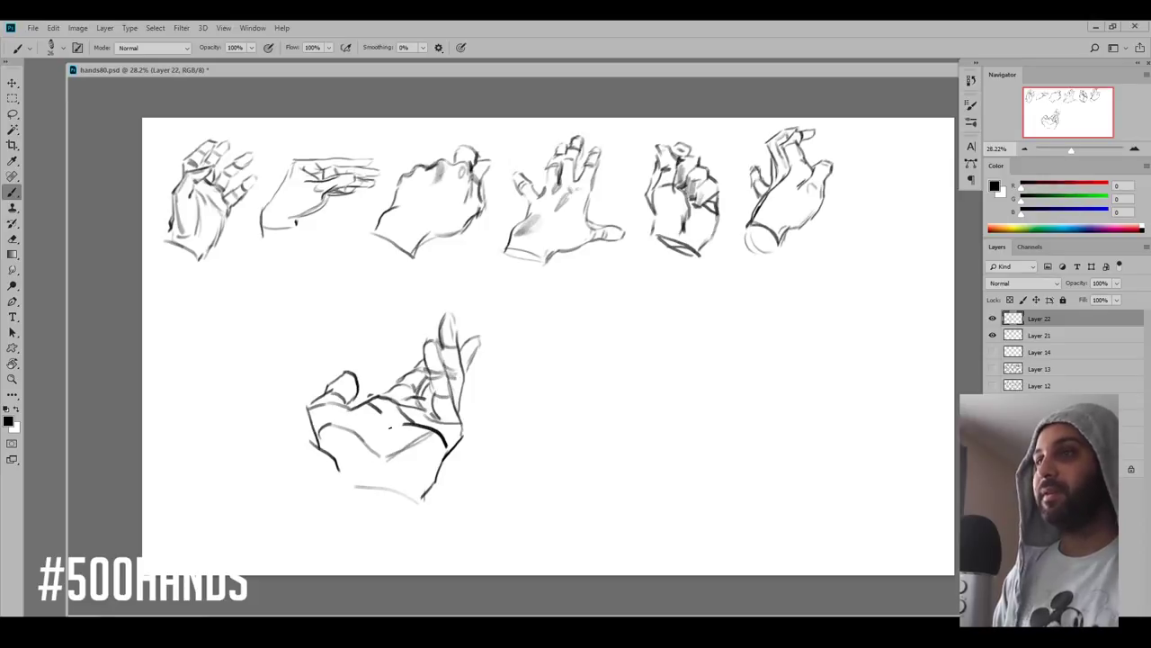
pyautogui.moveTo(375, 426); pyautogui.dragTo(398, 411)
pyautogui.moveTo(352, 496)
pyautogui.mouseDown()
pyautogui.moveTo(390, 527)
pyautogui.moveTo(321, 482)
pyautogui.moveTo(333, 473)
pyautogui.moveTo(382, 494)
pyautogui.moveTo(378, 470)
pyautogui.mouseUp()
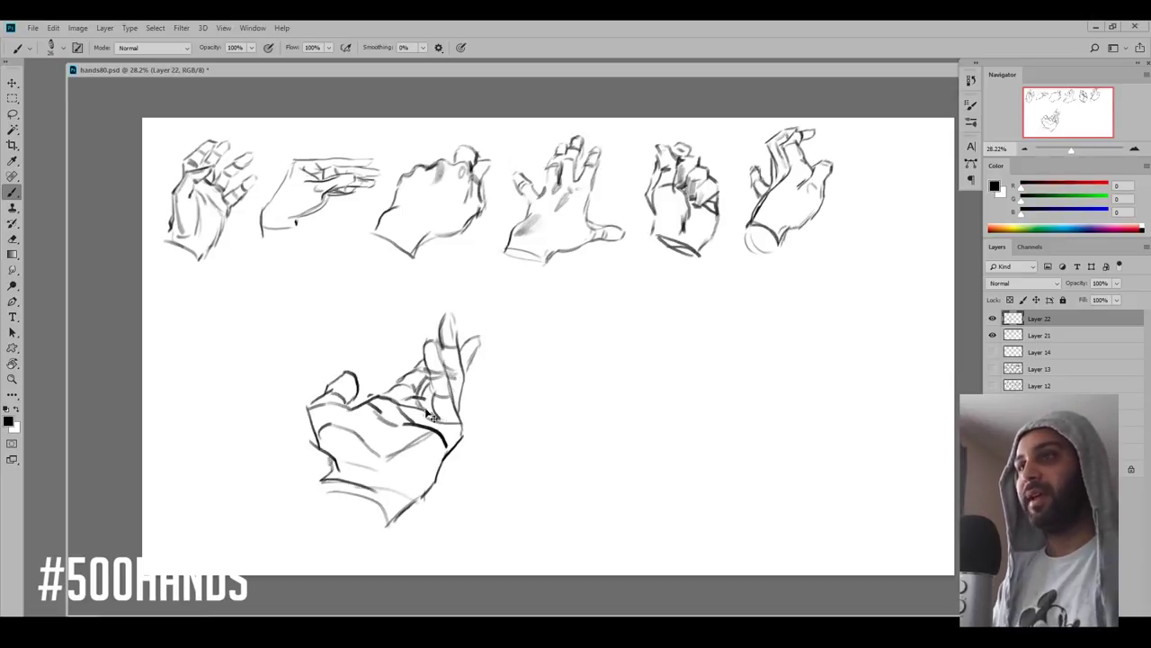
# - Scale the palm-up hand to about 58.77%, place it at the end of the row, and merge it with the other hands
pyautogui.moveTo(432, 415); pyautogui.dragTo(851, 278)
pyautogui.hotkey('ctrl', 't')
pyautogui.moveTo(737, 389); pyautogui.dragTo(826, 311)
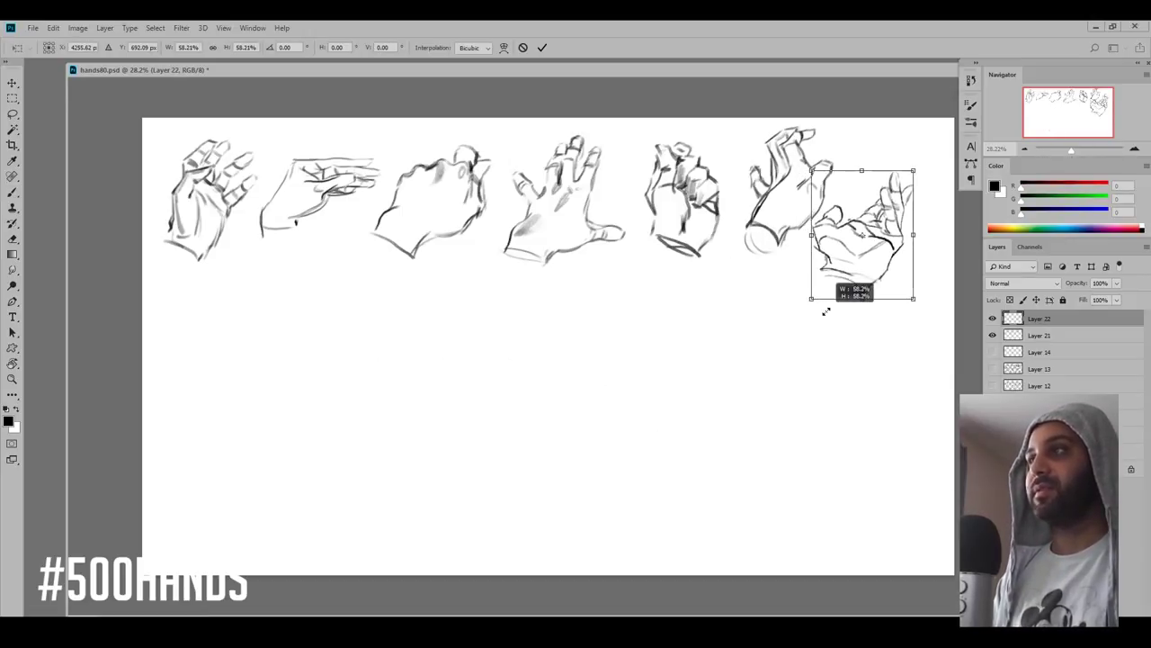
pyautogui.moveTo(877, 284); pyautogui.dragTo(907, 253)
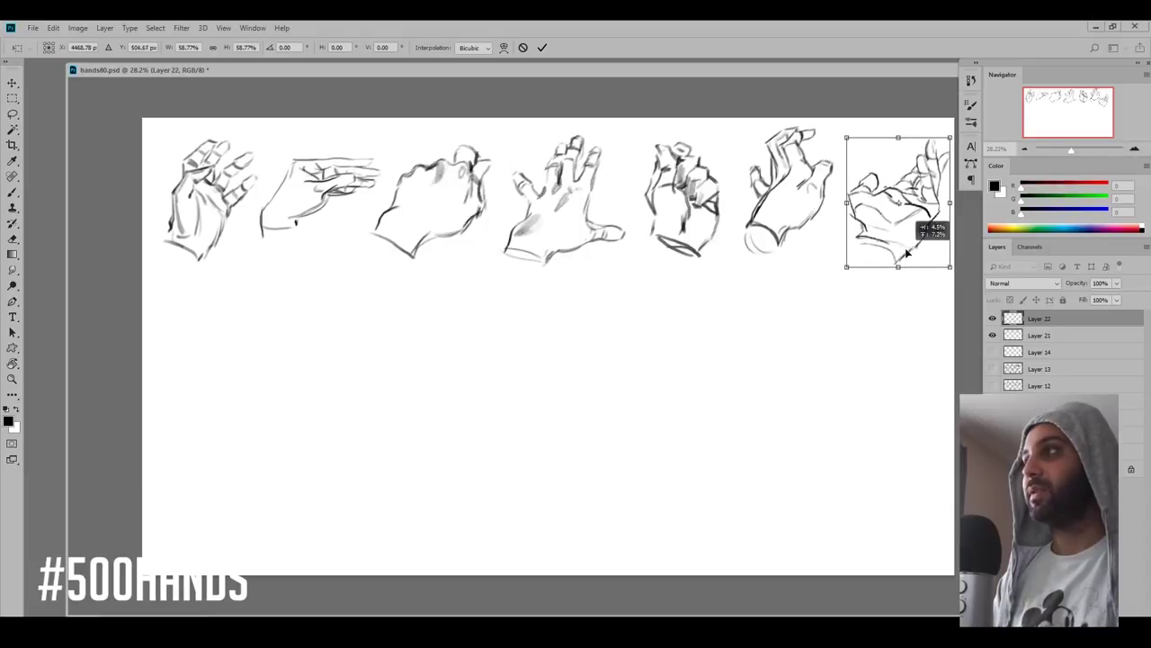
pyautogui.press('Return')
pyautogui.hotkey('ctrl', 'e')
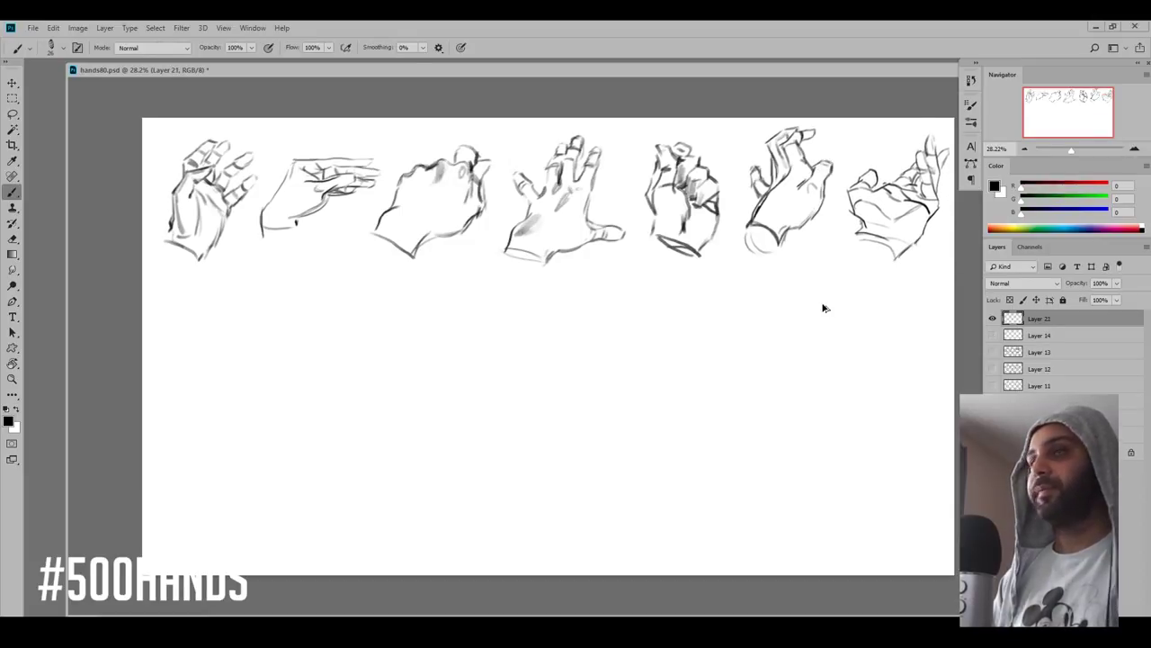
# - On a new layer below the row, start a sideways reaching hand with its angular thumb and a long diagonal line toward the wrist
pyautogui.hotkey('ctrl', 'shift', 'alt', 'n')
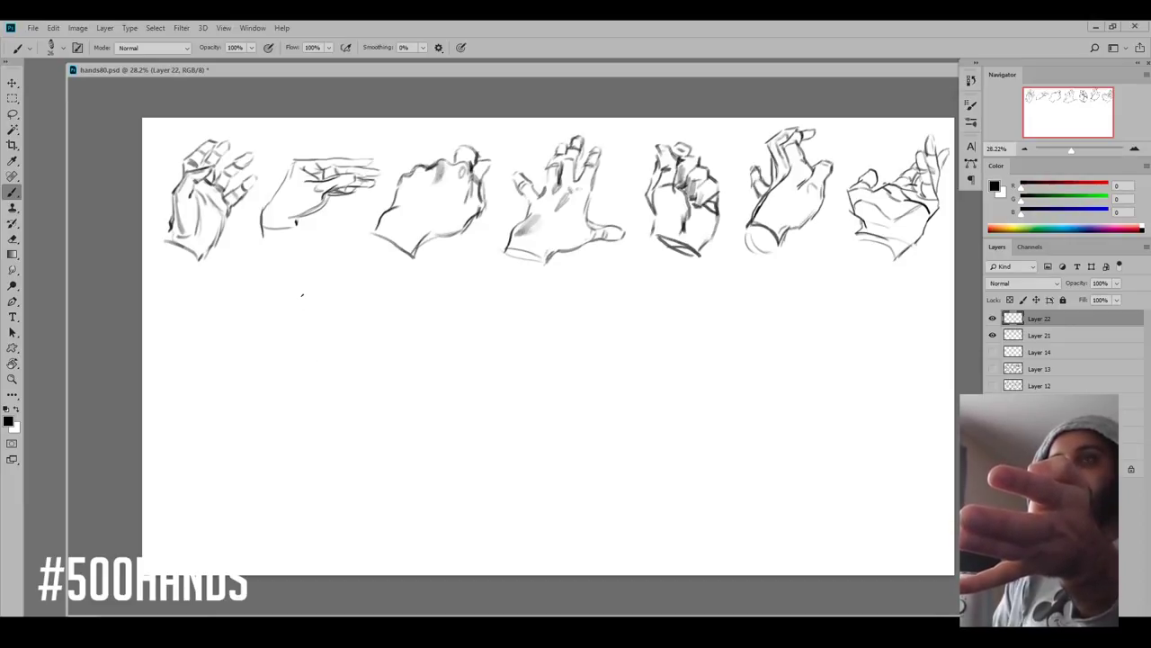
pyautogui.moveTo(275, 328)
pyautogui.mouseDown()
pyautogui.moveTo(300, 312)
pyautogui.moveTo(295, 338)
pyautogui.mouseUp()
pyautogui.moveTo(301, 316); pyautogui.dragTo(326, 340)
pyautogui.moveTo(295, 338)
pyautogui.mouseDown()
pyautogui.moveTo(325, 340)
pyautogui.moveTo(274, 329)
pyautogui.moveTo(325, 328)
pyautogui.moveTo(326, 360)
pyautogui.mouseUp()
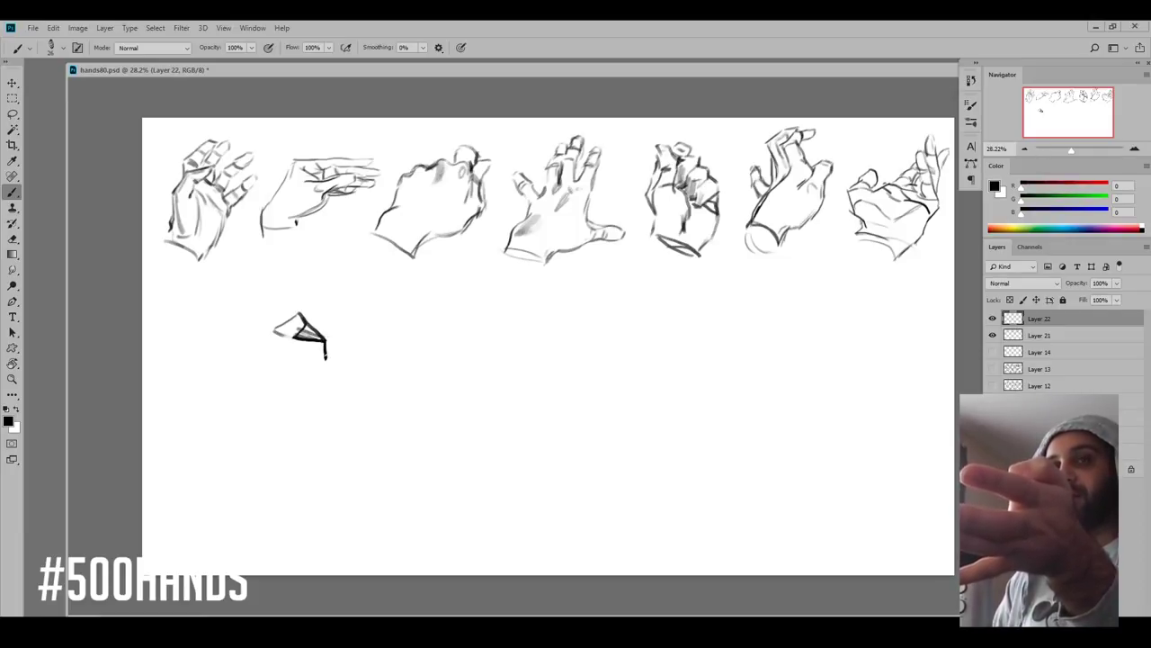
pyautogui.moveTo(325, 357); pyautogui.dragTo(370, 401)
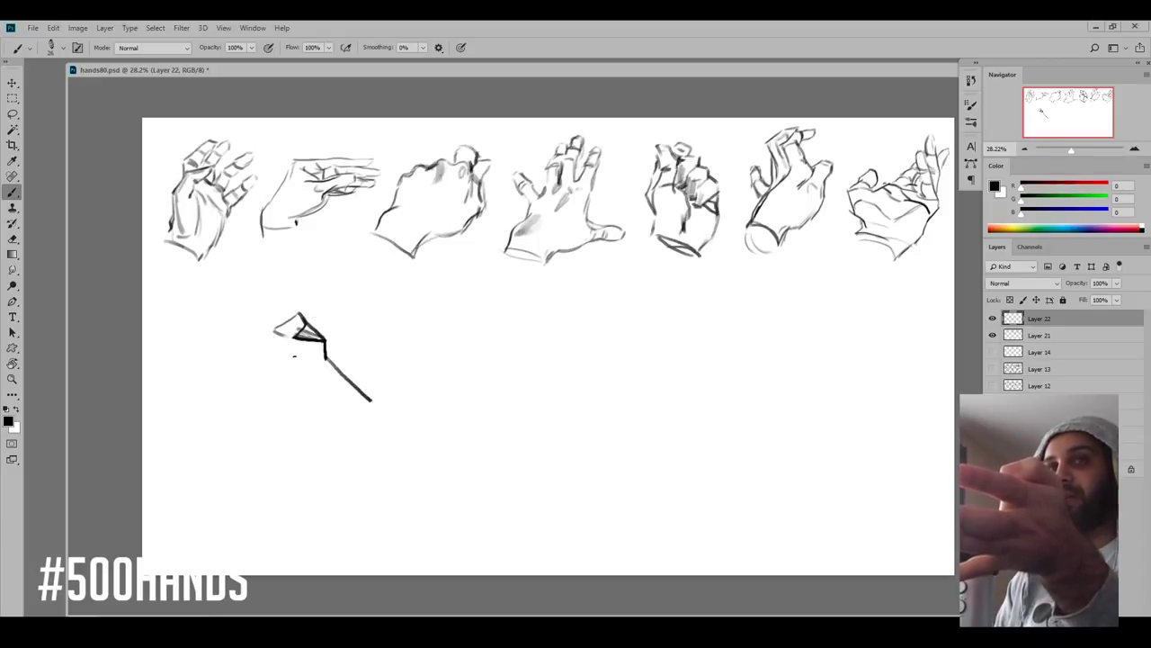
# - Draw the reaching hand's outstretched fingers with shaded bases, and outline the fingertips
pyautogui.moveTo(265, 351)
pyautogui.mouseDown()
pyautogui.moveTo(290, 356)
pyautogui.moveTo(270, 363)
pyautogui.moveTo(288, 335)
pyautogui.moveTo(225, 342)
pyautogui.moveTo(270, 349)
pyautogui.moveTo(211, 378)
pyautogui.moveTo(229, 392)
pyautogui.moveTo(286, 376)
pyautogui.mouseUp()
pyautogui.moveTo(212, 365)
pyautogui.mouseDown()
pyautogui.moveTo(270, 363)
pyautogui.moveTo(237, 376)
pyautogui.mouseUp()
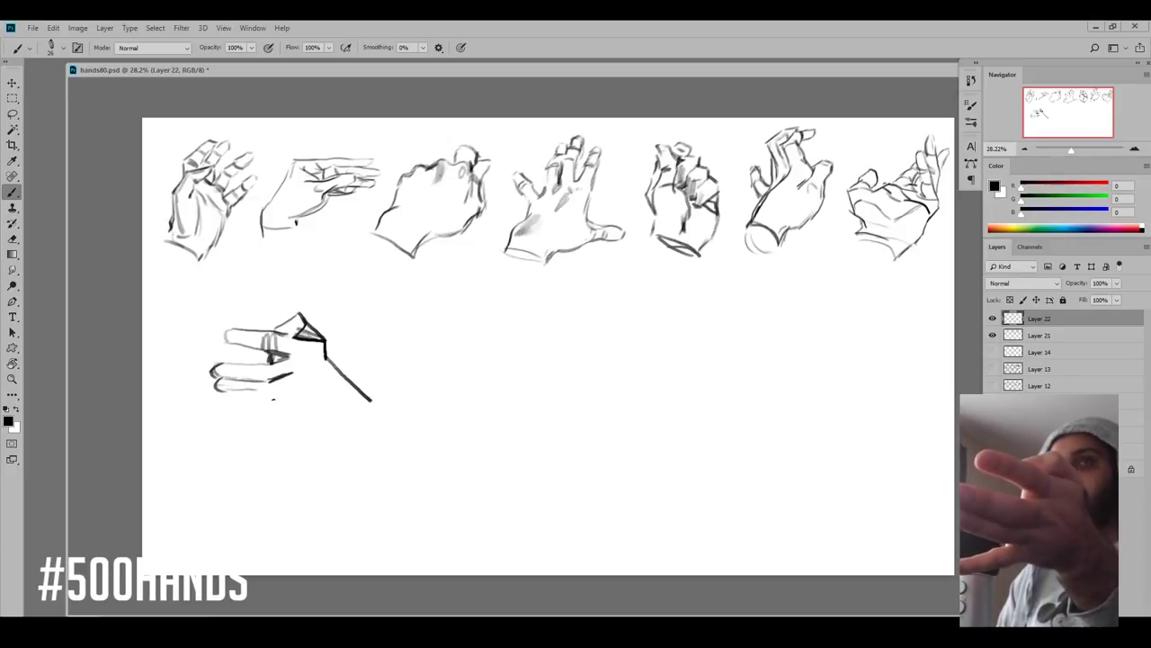
pyautogui.moveTo(289, 393)
pyautogui.mouseDown()
pyautogui.moveTo(304, 398)
pyautogui.moveTo(281, 399)
pyautogui.moveTo(309, 399)
pyautogui.moveTo(269, 376)
pyautogui.moveTo(286, 369)
pyautogui.moveTo(286, 387)
pyautogui.mouseUp()
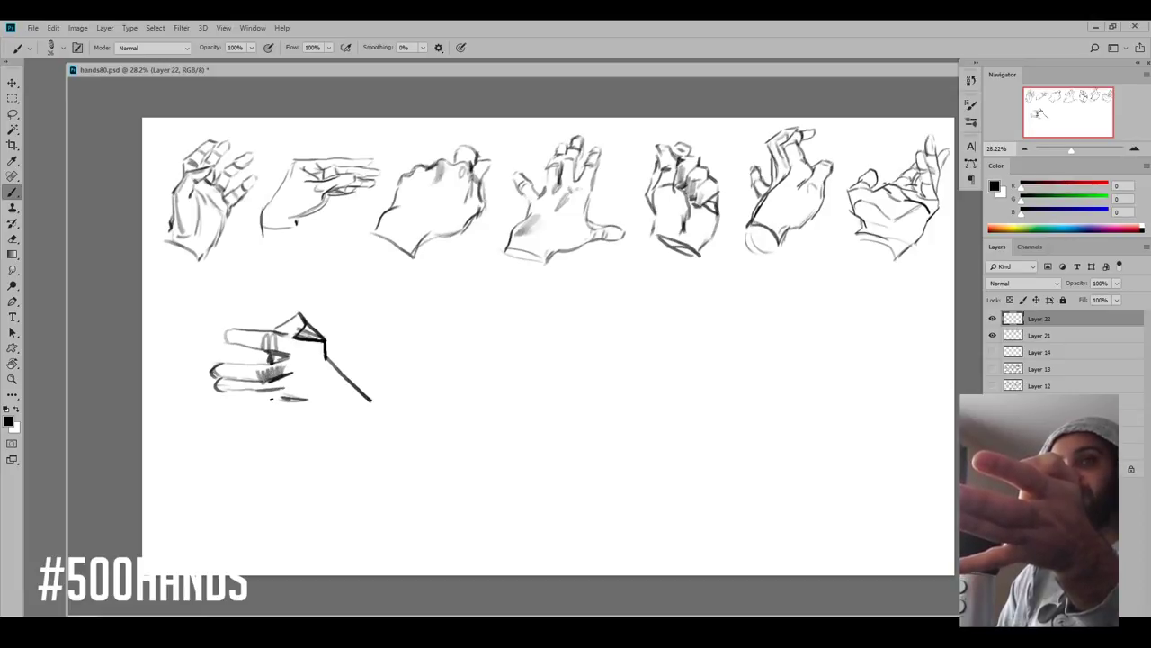
pyautogui.moveTo(222, 413)
pyautogui.mouseDown()
pyautogui.moveTo(259, 398)
pyautogui.moveTo(243, 404)
pyautogui.moveTo(260, 398)
pyautogui.moveTo(250, 414)
pyautogui.moveTo(222, 418)
pyautogui.moveTo(315, 396)
pyautogui.mouseUp()
pyautogui.moveTo(307, 406); pyautogui.dragTo(322, 394)
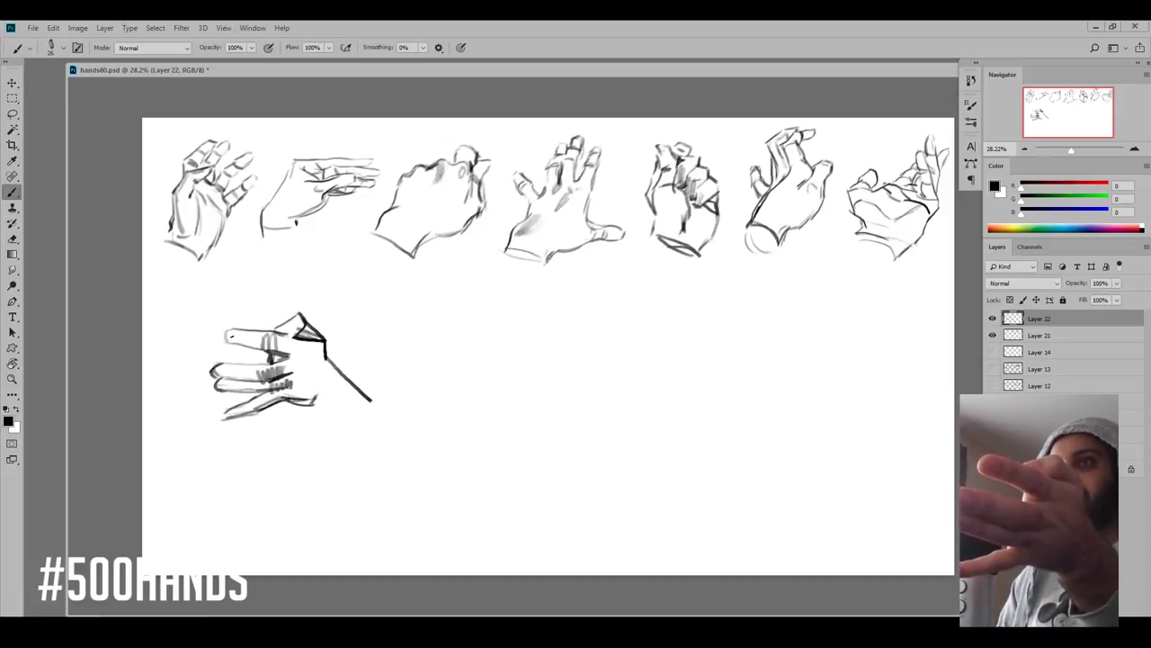
pyautogui.moveTo(232, 337); pyautogui.dragTo(241, 332)
pyautogui.moveTo(217, 369); pyautogui.dragTo(224, 373)
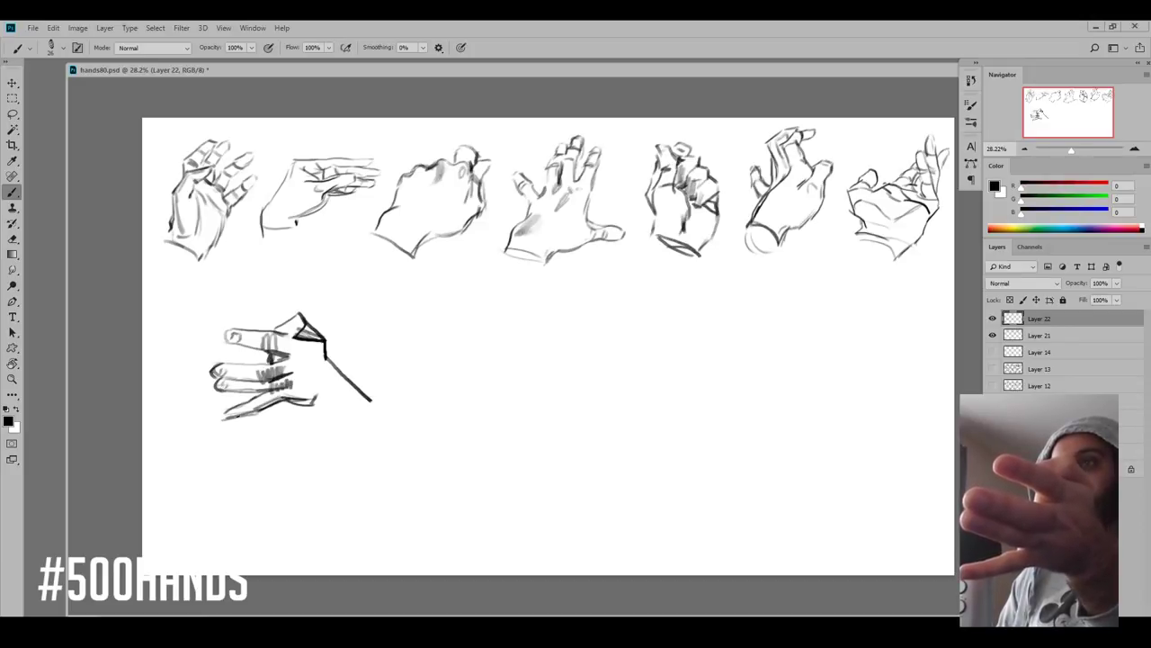
# - Finish the reaching hand by darkening the lower finger, outlining the palm and closing the wrist
pyautogui.moveTo(225, 418); pyautogui.dragTo(236, 412)
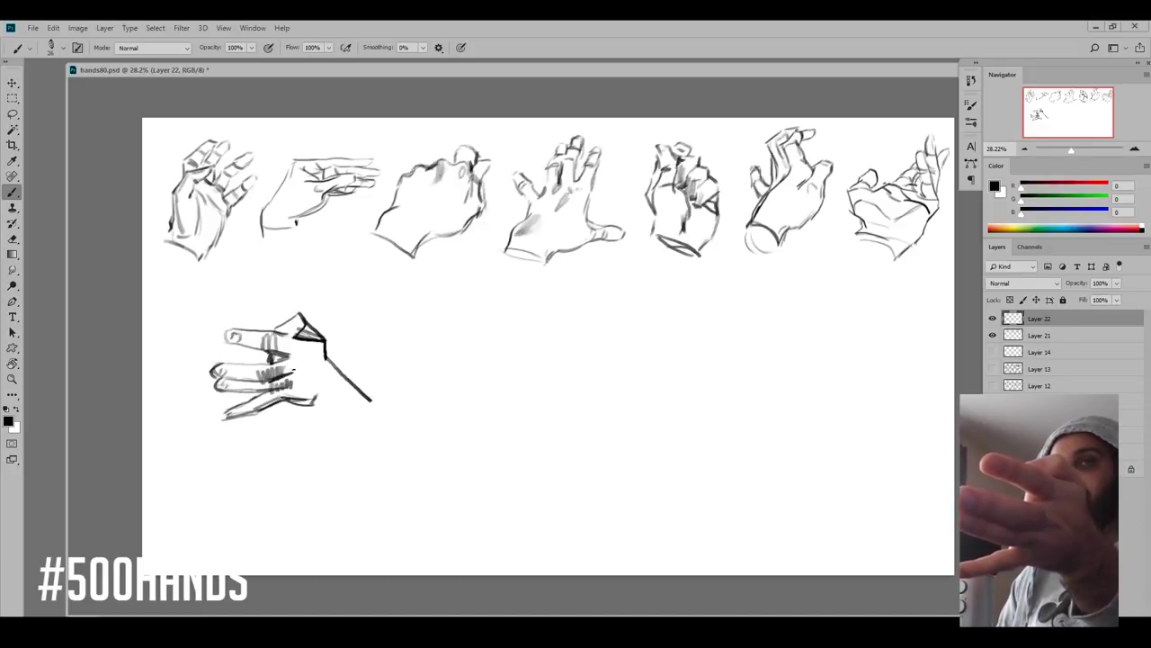
pyautogui.moveTo(277, 359); pyautogui.dragTo(292, 356)
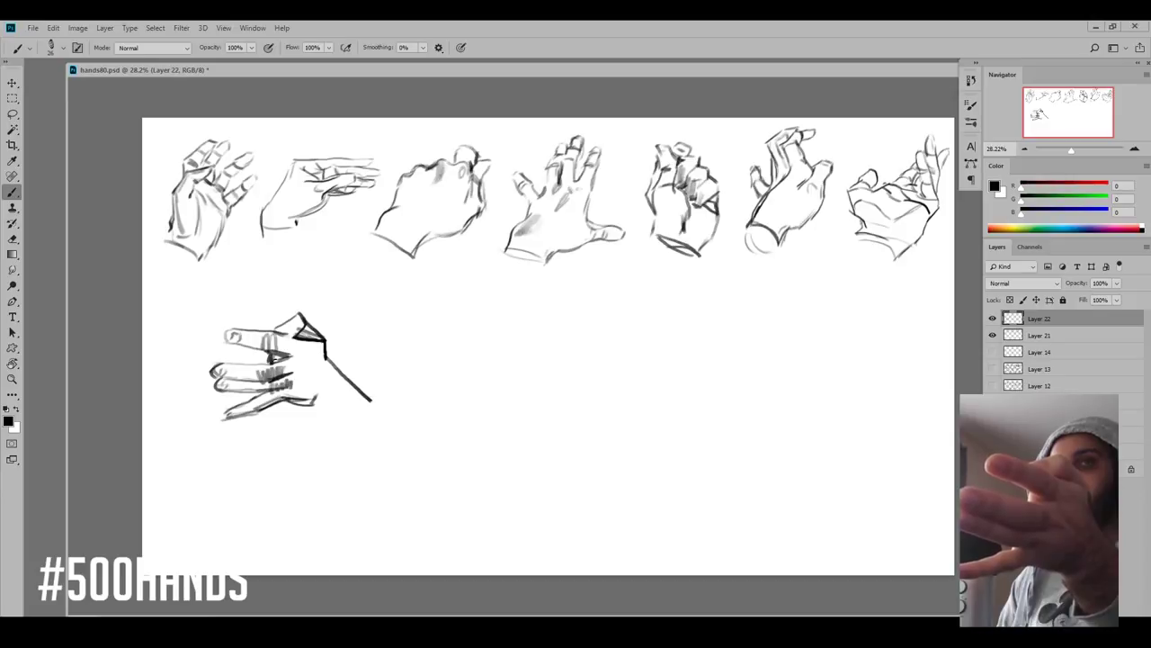
pyautogui.moveTo(326, 350)
pyautogui.mouseDown()
pyautogui.moveTo(346, 379)
pyautogui.moveTo(301, 398)
pyautogui.moveTo(334, 428)
pyautogui.moveTo(317, 413)
pyautogui.moveTo(359, 394)
pyautogui.mouseUp()
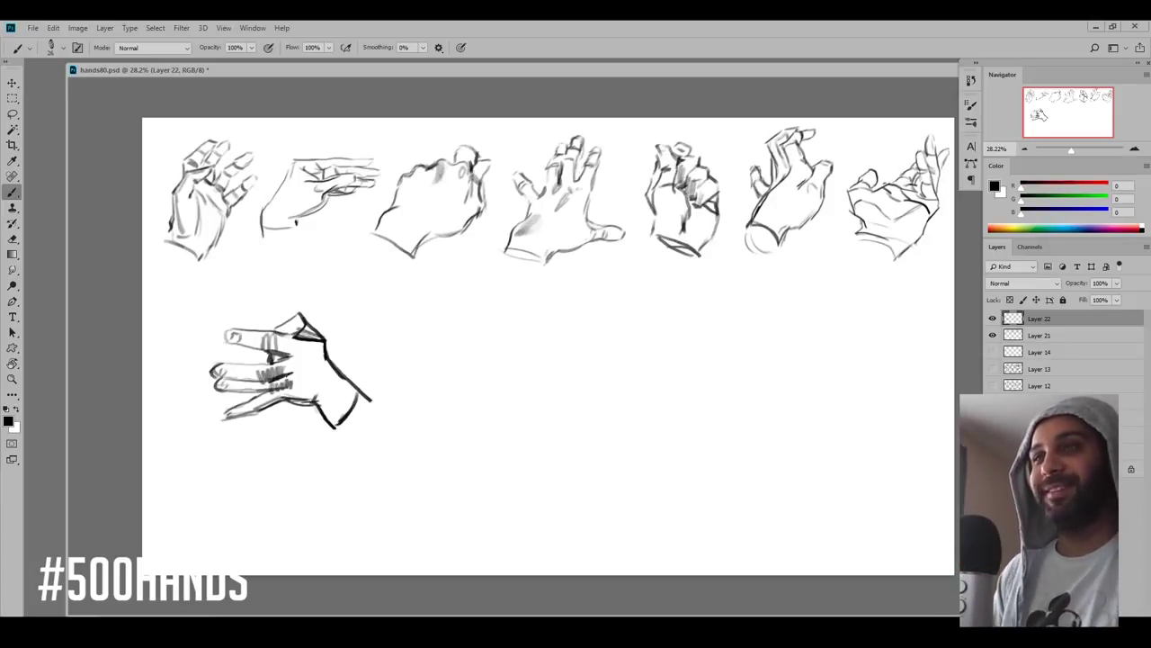
# - Shrink the reaching hand and place it at the start of the second row
pyautogui.moveTo(332, 398)
pyautogui.mouseDown()
pyautogui.moveTo(299, 375)
pyautogui.moveTo(317, 365)
pyautogui.moveTo(267, 340)
pyautogui.mouseUp()
pyautogui.hotkey('ctrl', 't')
pyautogui.press('Return')
pyautogui.press('b')
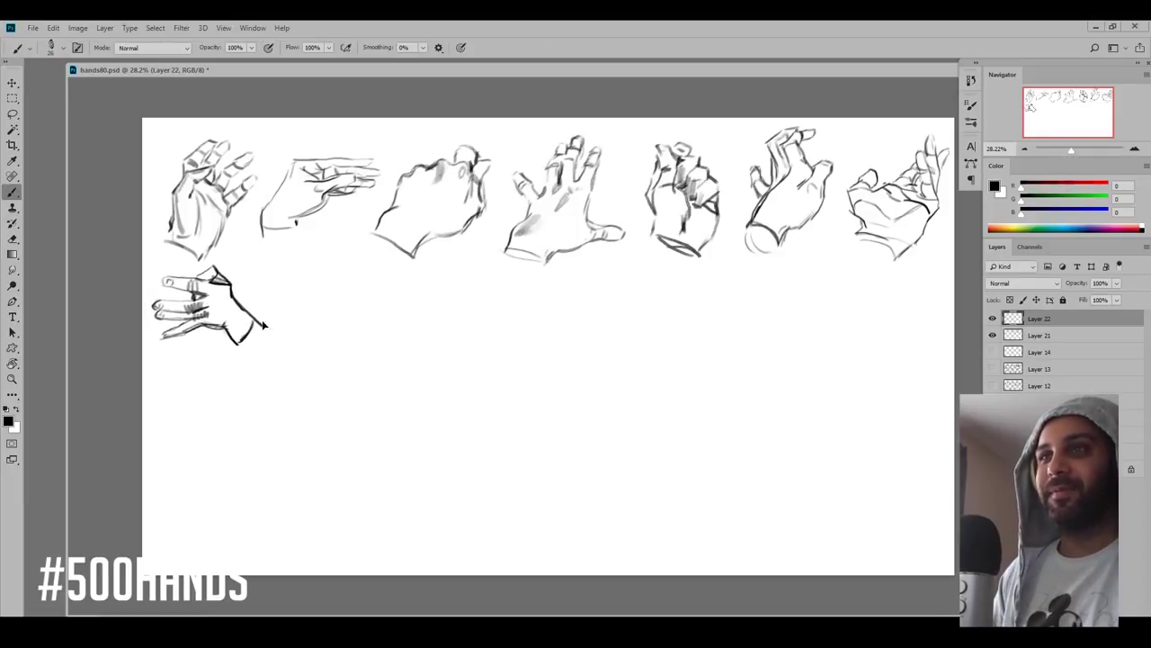
# - On a new layer, start a book-gripping hand with stacked upper fingers, fingernails and dark gaps at the knuckles
pyautogui.hotkey('ctrl', 'shift', 'alt', 'n')
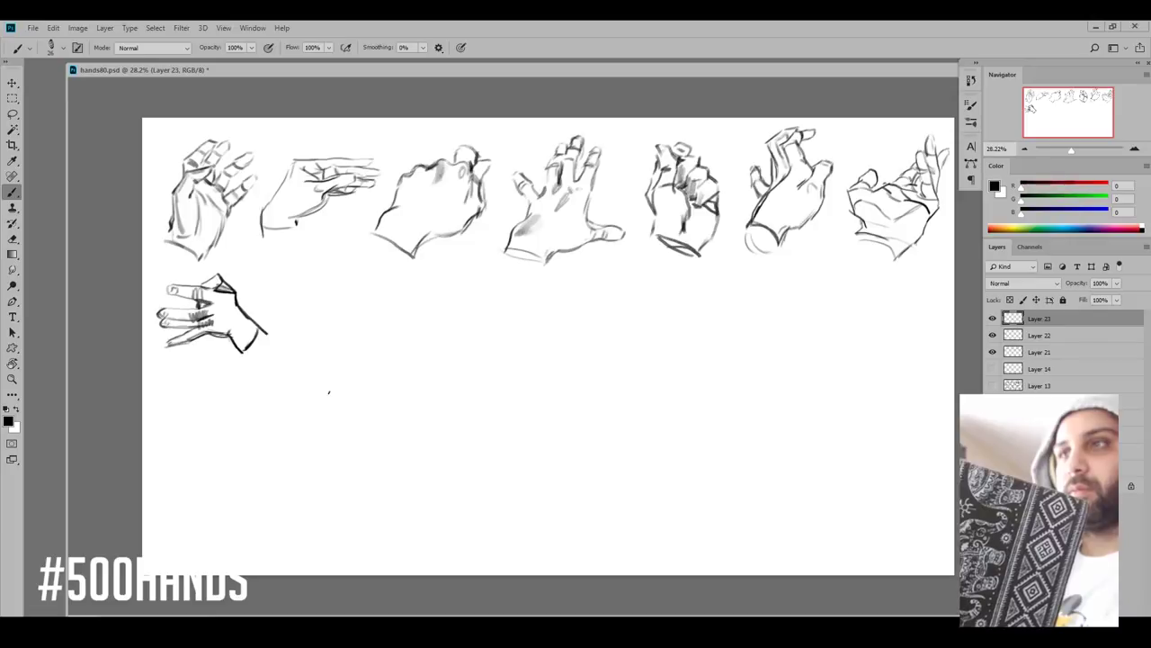
pyautogui.moveTo(348, 366)
pyautogui.mouseDown()
pyautogui.moveTo(383, 374)
pyautogui.moveTo(374, 357)
pyautogui.moveTo(411, 373)
pyautogui.moveTo(376, 378)
pyautogui.moveTo(413, 379)
pyautogui.moveTo(391, 397)
pyautogui.moveTo(389, 384)
pyautogui.moveTo(315, 386)
pyautogui.moveTo(356, 396)
pyautogui.mouseUp()
pyautogui.moveTo(389, 390)
pyautogui.mouseDown()
pyautogui.moveTo(399, 343)
pyautogui.moveTo(421, 358)
pyautogui.moveTo(415, 372)
pyautogui.moveTo(389, 365)
pyautogui.moveTo(396, 351)
pyautogui.mouseUp()
pyautogui.moveTo(399, 347)
pyautogui.mouseDown()
pyautogui.moveTo(322, 390)
pyautogui.moveTo(383, 398)
pyautogui.moveTo(387, 385)
pyautogui.moveTo(392, 405)
pyautogui.mouseUp()
pyautogui.moveTo(388, 409)
pyautogui.mouseDown()
pyautogui.moveTo(393, 399)
pyautogui.moveTo(386, 423)
pyautogui.mouseUp()
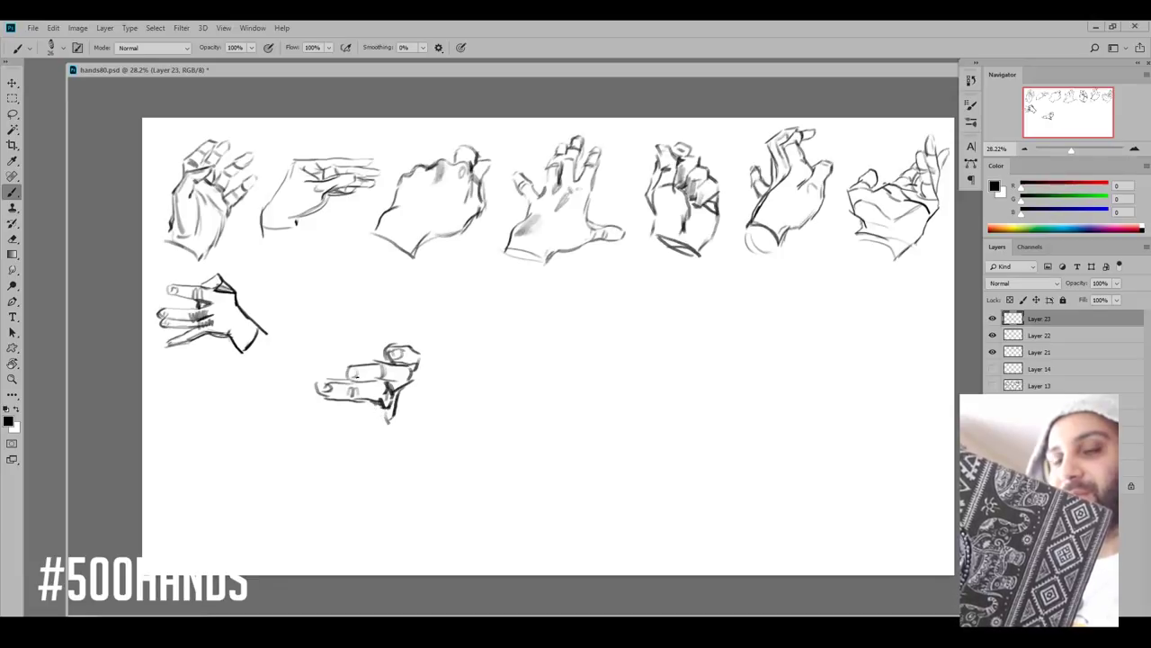
# - Draw the gripping hand's lowest finger and the shaded heel of the palm beneath it
pyautogui.moveTo(305, 405)
pyautogui.mouseDown()
pyautogui.moveTo(307, 419)
pyautogui.moveTo(320, 401)
pyautogui.moveTo(342, 418)
pyautogui.moveTo(351, 407)
pyautogui.moveTo(313, 414)
pyautogui.moveTo(370, 401)
pyautogui.moveTo(371, 419)
pyautogui.moveTo(385, 423)
pyautogui.moveTo(374, 418)
pyautogui.mouseUp()
pyautogui.moveTo(361, 419)
pyautogui.mouseDown()
pyautogui.moveTo(373, 408)
pyautogui.moveTo(377, 435)
pyautogui.mouseUp()
pyautogui.moveTo(384, 426)
pyautogui.mouseDown()
pyautogui.moveTo(334, 426)
pyautogui.moveTo(355, 422)
pyautogui.moveTo(322, 453)
pyautogui.moveTo(335, 458)
pyautogui.moveTo(378, 433)
pyautogui.moveTo(328, 452)
pyautogui.moveTo(378, 436)
pyautogui.moveTo(326, 453)
pyautogui.mouseUp()
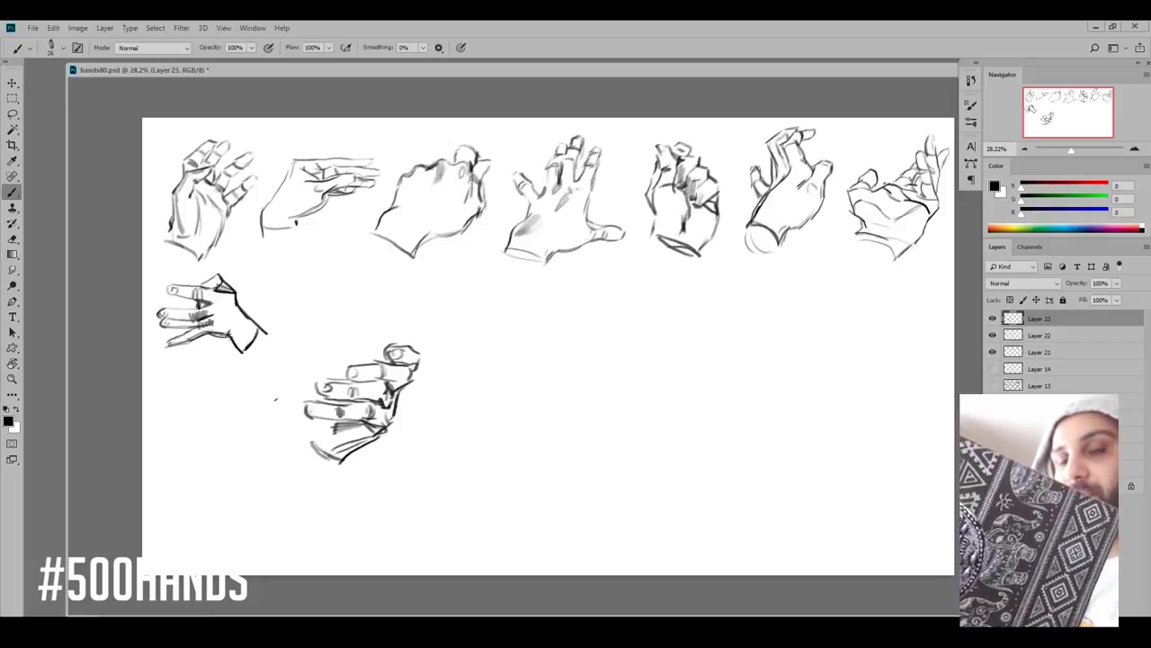
# - Sketch the book's edges on both sides of the gripping hand and letter BOOK above the fingers
pyautogui.moveTo(275, 404)
pyautogui.mouseDown()
pyautogui.moveTo(274, 428)
pyautogui.moveTo(319, 429)
pyautogui.moveTo(275, 390)
pyautogui.moveTo(304, 426)
pyautogui.mouseUp()
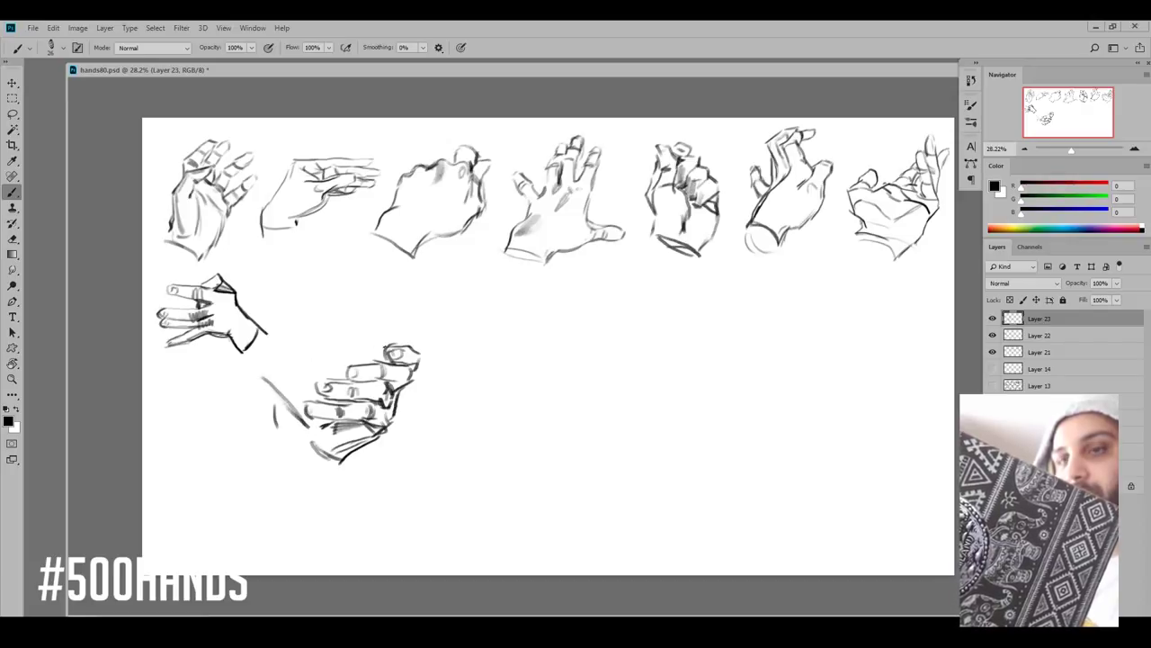
pyautogui.moveTo(410, 346); pyautogui.dragTo(433, 322)
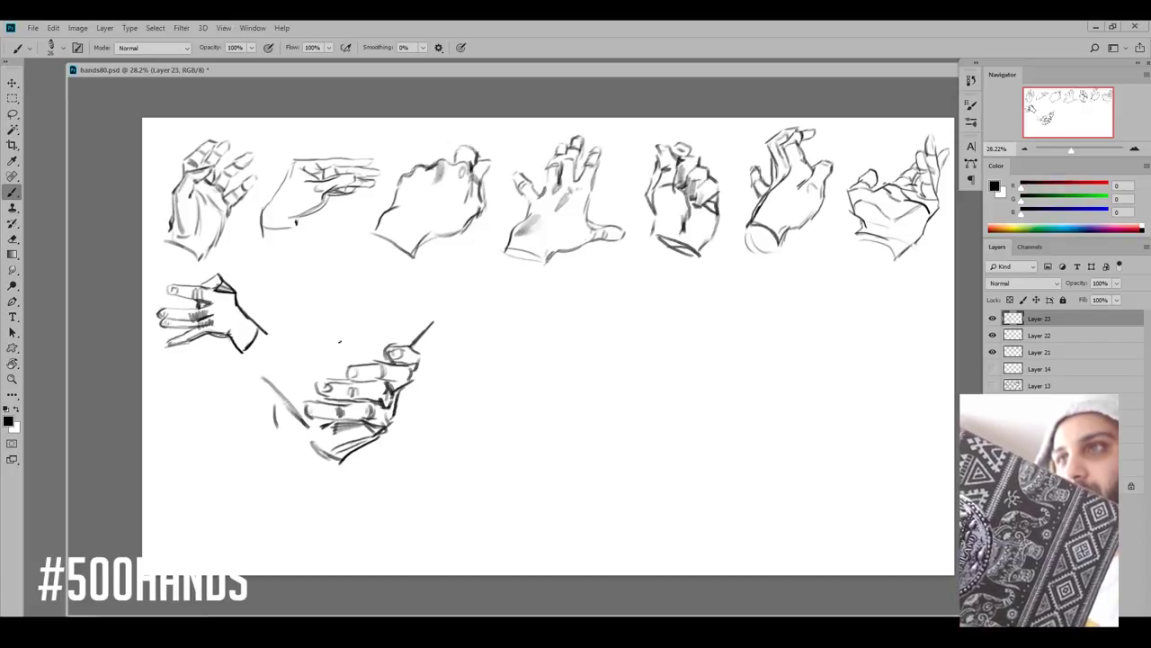
pyautogui.moveTo(304, 344)
pyautogui.mouseDown()
pyautogui.moveTo(308, 360)
pyautogui.moveTo(333, 337)
pyautogui.mouseUp()
pyautogui.moveTo(347, 327)
pyautogui.mouseDown()
pyautogui.moveTo(338, 340)
pyautogui.moveTo(349, 329)
pyautogui.mouseUp()
pyautogui.moveTo(358, 305); pyautogui.dragTo(362, 321)
pyautogui.moveTo(362, 320); pyautogui.dragTo(380, 325)
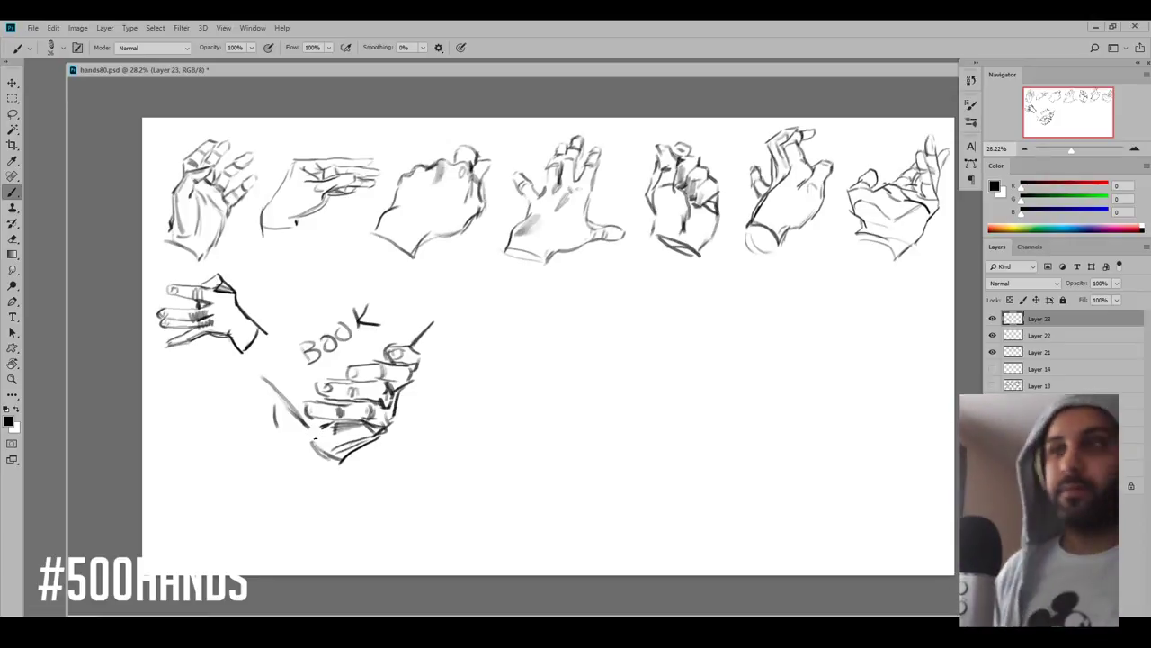
# - Outline the gripping hand's wrist, then shrink the whole study and place it beside the reaching hand
pyautogui.moveTo(276, 396)
pyautogui.mouseDown()
pyautogui.moveTo(288, 440)
pyautogui.moveTo(322, 473)
pyautogui.moveTo(338, 468)
pyautogui.mouseUp()
pyautogui.moveTo(407, 394); pyautogui.dragTo(427, 346)
pyautogui.hotkey('ctrl', 't')
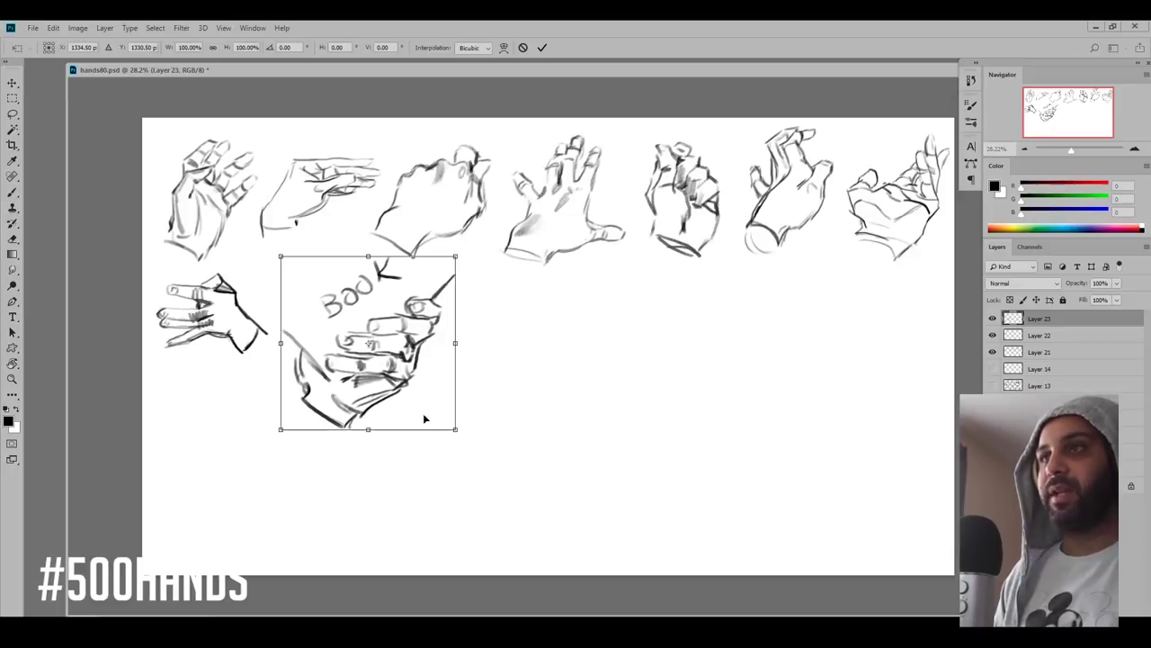
pyautogui.moveTo(456, 431)
pyautogui.mouseDown()
pyautogui.moveTo(384, 366)
pyautogui.moveTo(385, 331)
pyautogui.mouseUp()
pyautogui.press('Return')
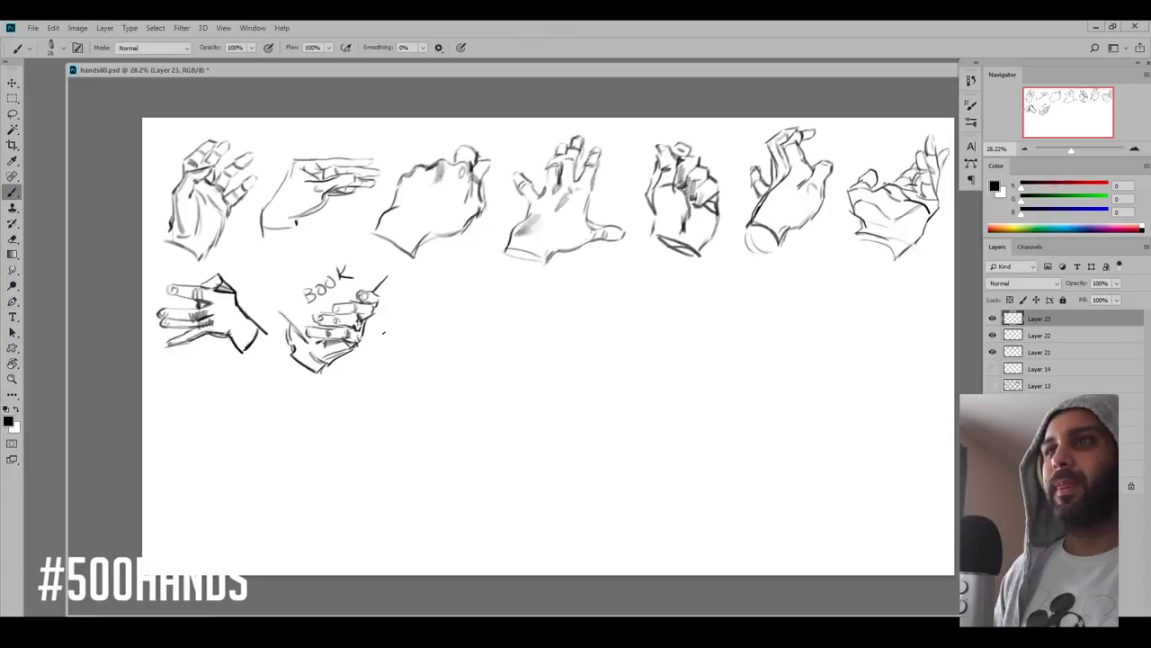
# - Select the BOOK lettering with the Lasso and shrink it above the fingers
pyautogui.press('l')
pyautogui.moveTo(308, 273)
pyautogui.mouseDown()
pyautogui.moveTo(363, 286)
pyautogui.moveTo(297, 310)
pyautogui.moveTo(298, 286)
pyautogui.mouseUp()
pyautogui.moveTo(322, 290); pyautogui.dragTo(315, 295)
pyautogui.hotkey('ctrl', 't')
pyautogui.moveTo(399, 299); pyautogui.dragTo(402, 283)
pyautogui.press('Return')
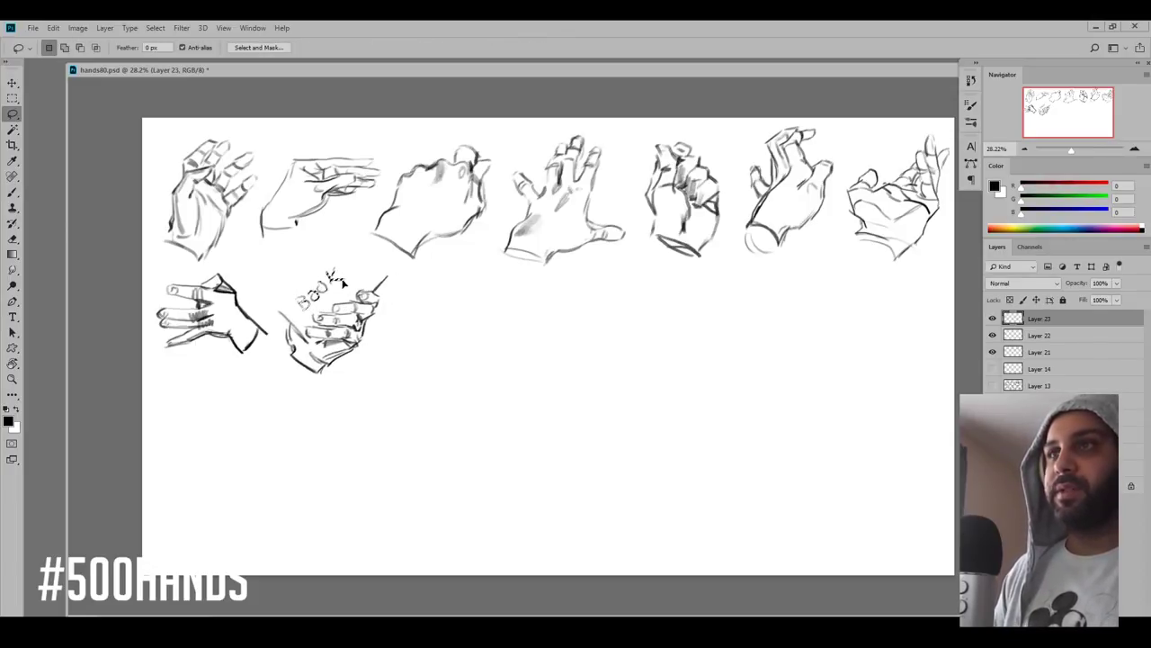
pyautogui.hotkey('ctrl', 'd')
# - Replace the lettering with a bolder handwritten BOOK and nudge the gripping hand slightly lower
pyautogui.press('z')
pyautogui.press('e')
pyautogui.moveTo(325, 268)
pyautogui.mouseDown()
pyautogui.moveTo(382, 274)
pyautogui.moveTo(352, 309)
pyautogui.moveTo(388, 316)
pyautogui.moveTo(362, 334)
pyautogui.moveTo(400, 318)
pyautogui.mouseUp()
pyautogui.press('b')
pyautogui.moveTo(299, 349)
pyautogui.mouseDown()
pyautogui.moveTo(311, 358)
pyautogui.moveTo(270, 385)
pyautogui.moveTo(229, 388)
pyautogui.moveTo(213, 410)
pyautogui.mouseUp()
pyautogui.hotkey('ctrl', '0')
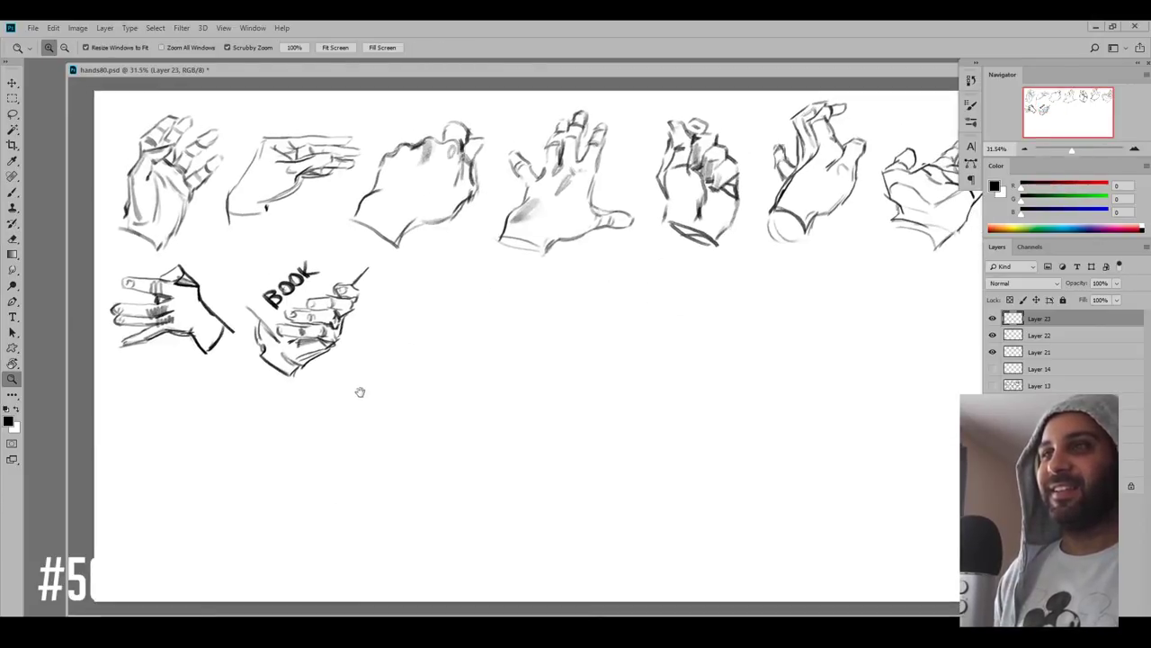
pyautogui.press('b')
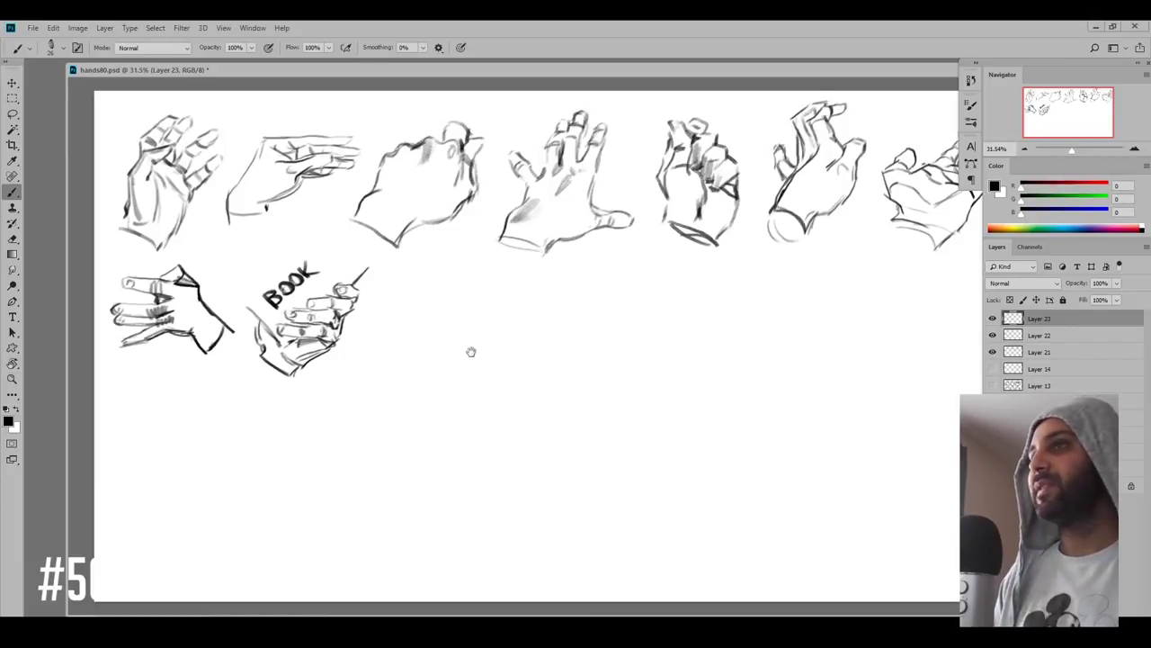
pyautogui.moveTo(351, 361); pyautogui.dragTo(352, 375)
# - Add a new layer and show the canvas in full-screen mode, framing the empty space beside the book hand
pyautogui.hotkey('ctrl', 'shift', 'alt', 'n')
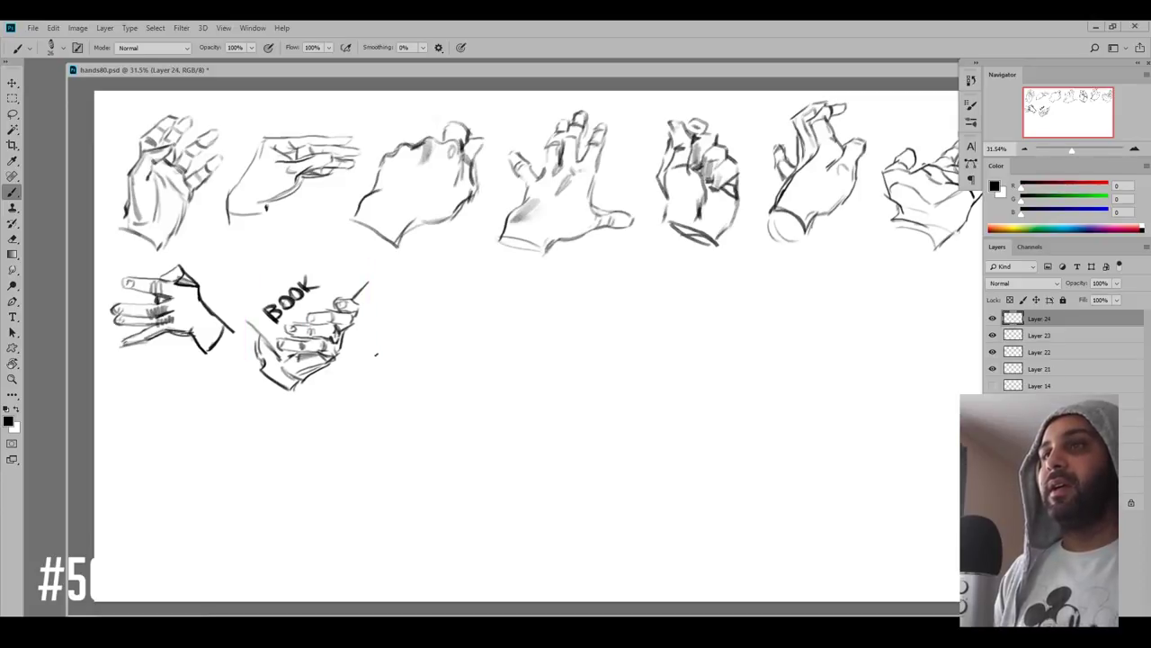
pyautogui.press('f')
pyautogui.moveTo(465, 334); pyautogui.dragTo(433, 327)
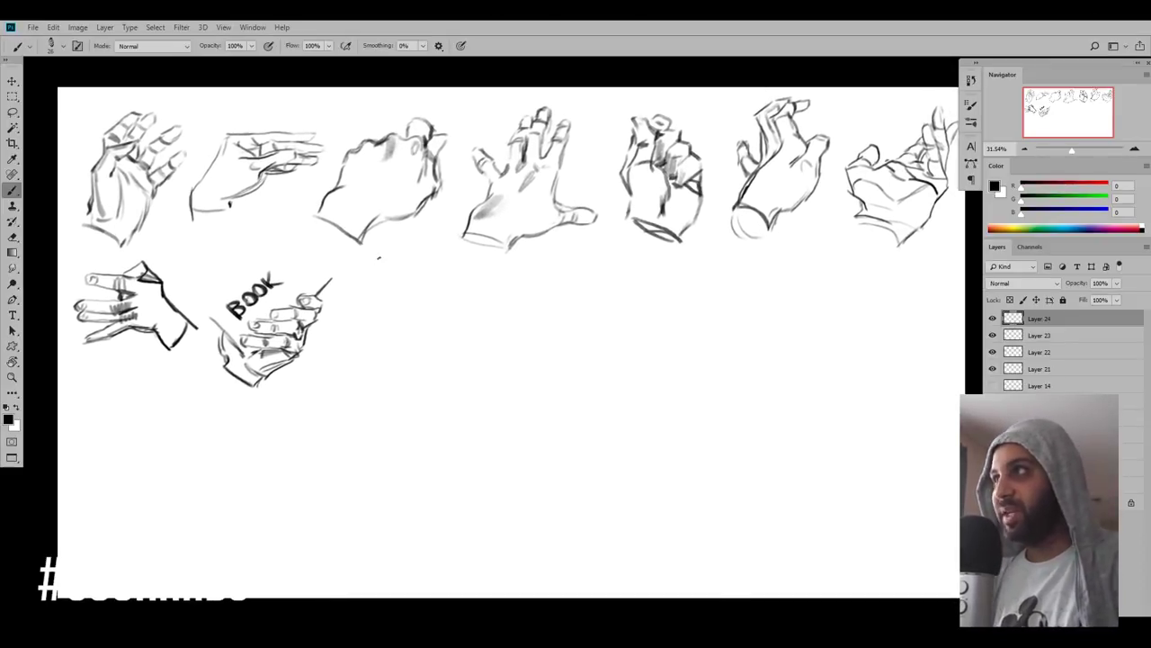
pyautogui.hotkey('ctrl', 'space')
pyautogui.moveTo(351, 319); pyautogui.dragTo(371, 318)
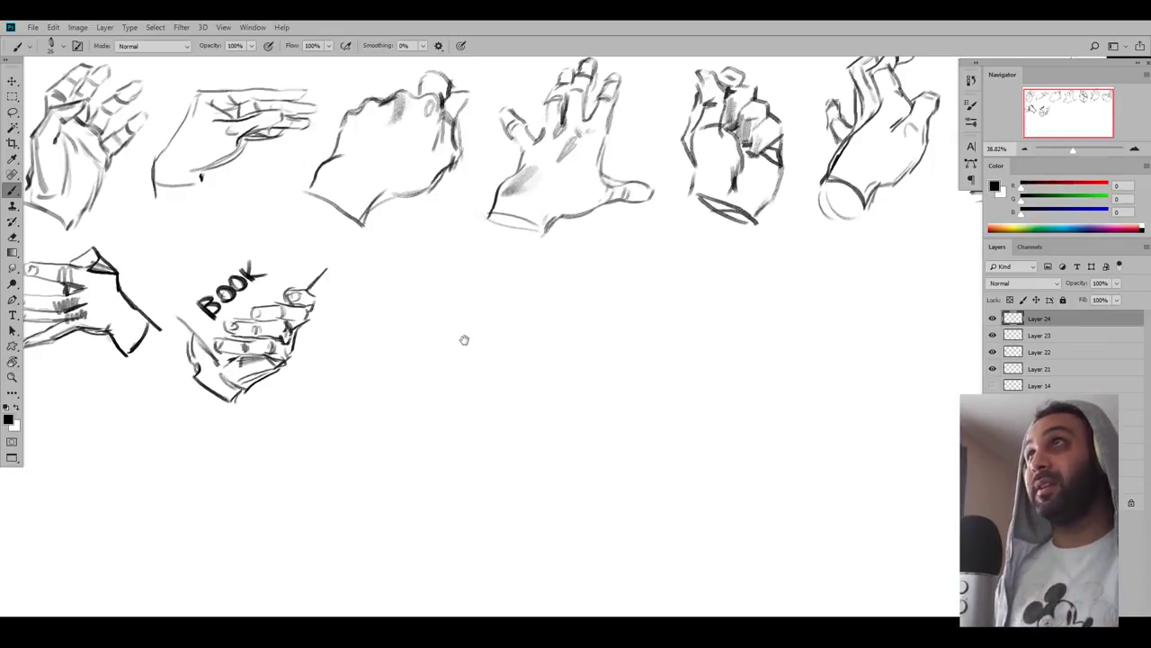
pyautogui.moveTo(465, 336); pyautogui.dragTo(369, 334)
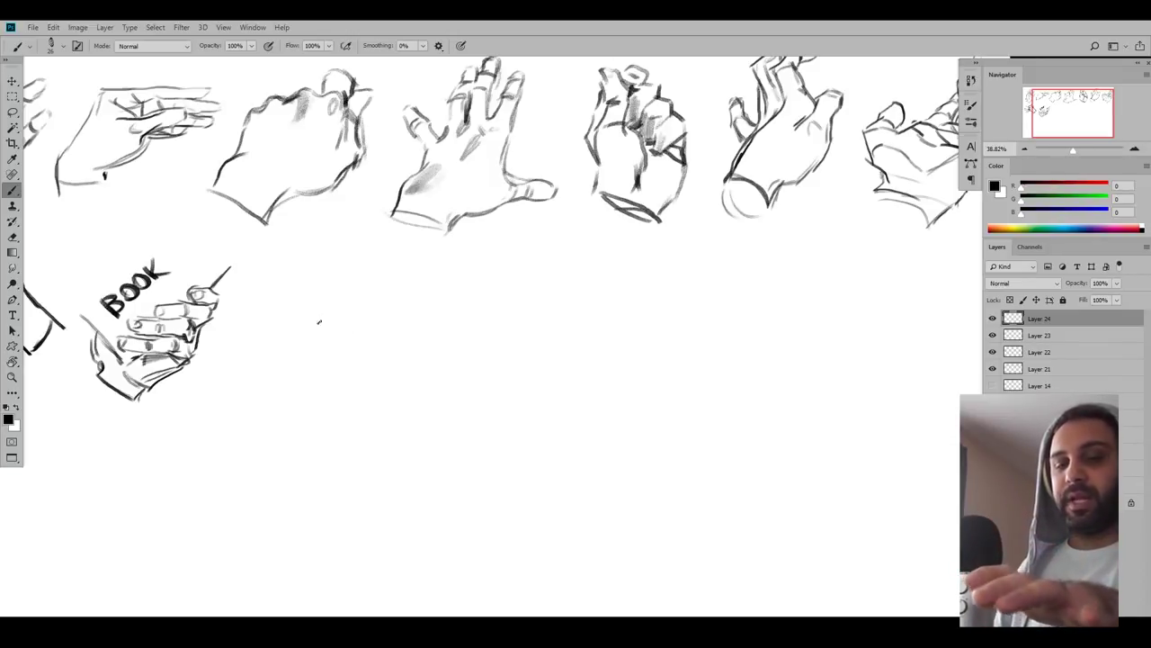
# - Set the brush size to 18 px and draw a relaxed palm-down hand with bent fingers, thumb and wrist
pyautogui.rightClick(351, 363)
pyautogui.click(420, 244)
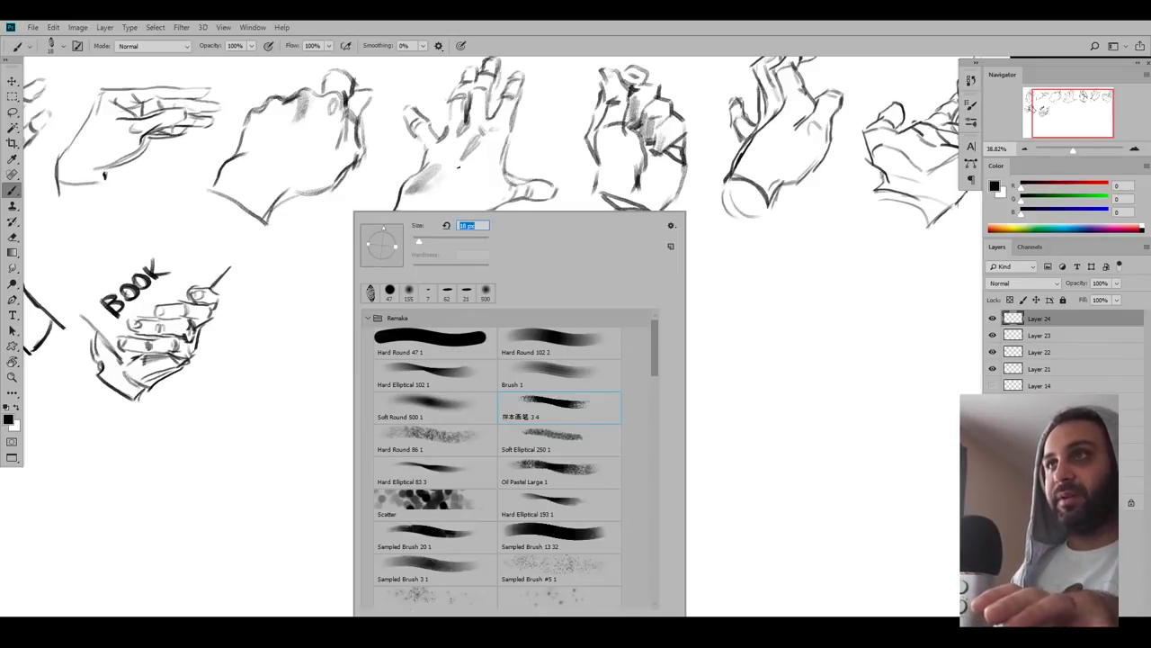
pyautogui.click(556, 50)
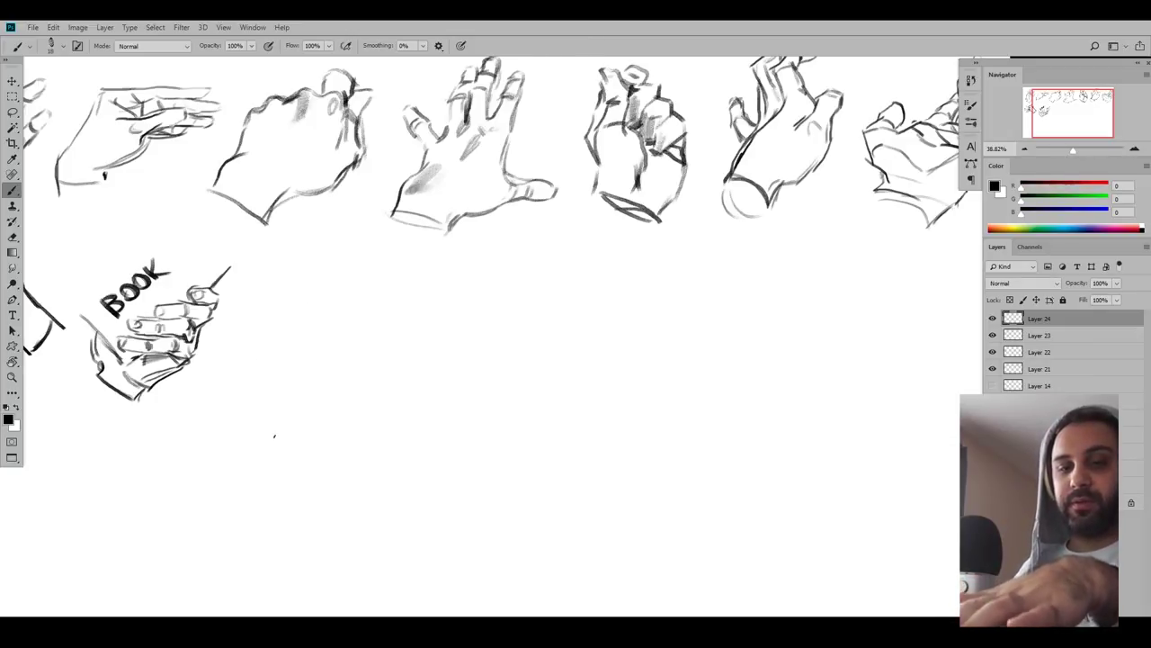
pyautogui.moveTo(268, 405); pyautogui.dragTo(284, 387)
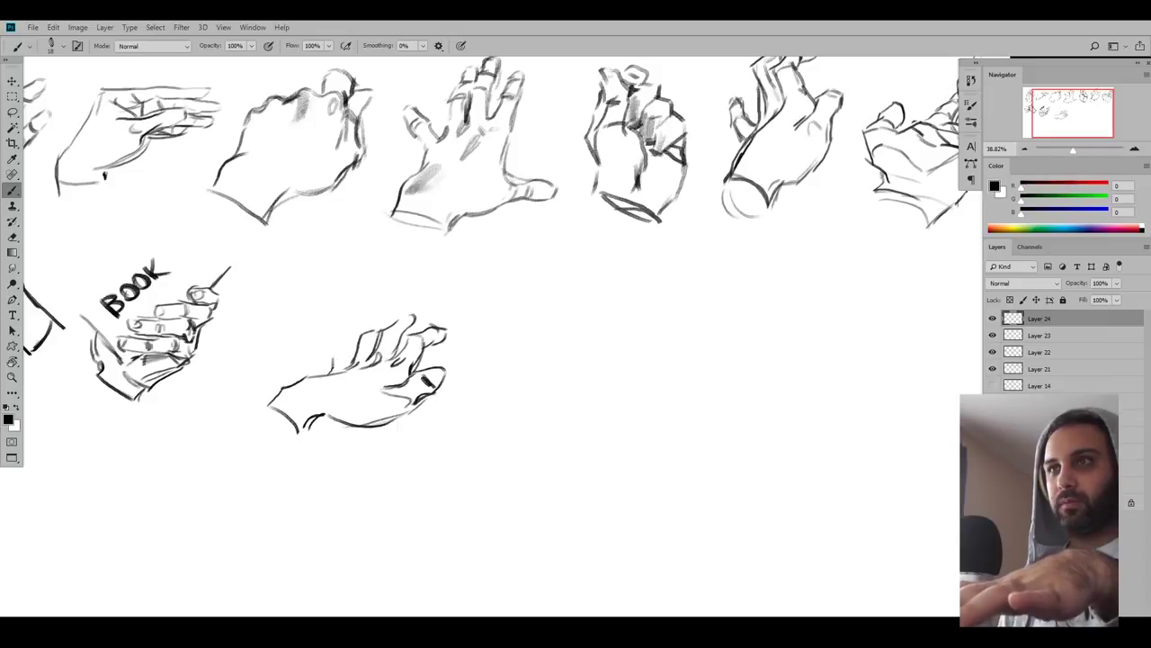
pyautogui.moveTo(299, 436); pyautogui.dragTo(346, 414)
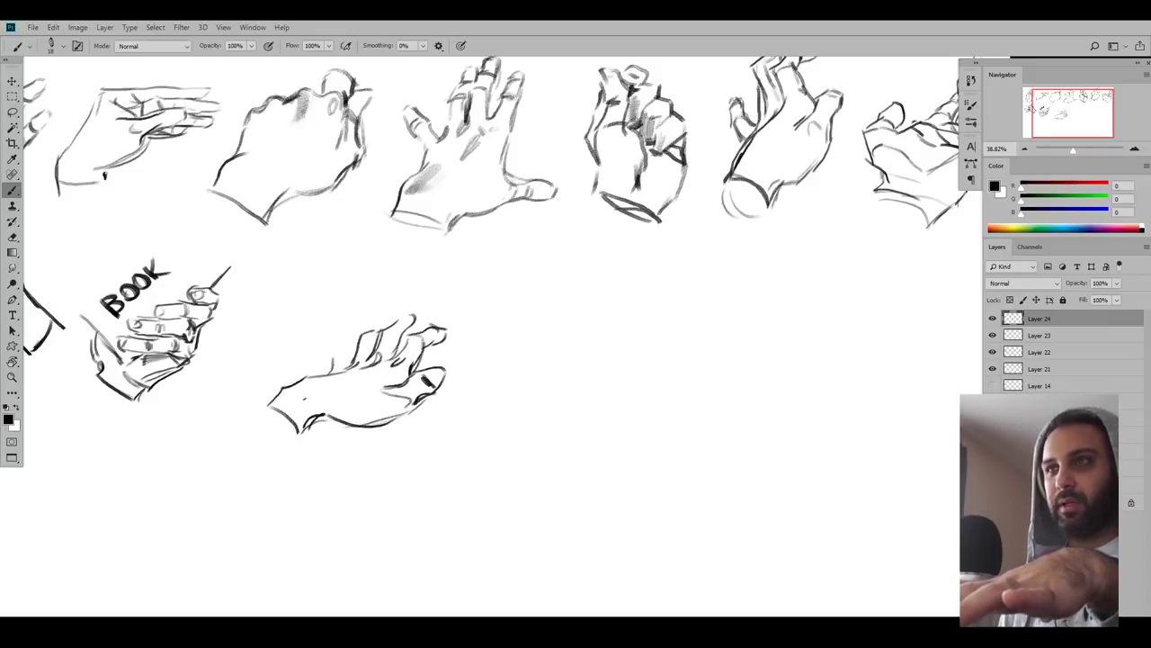
pyautogui.moveTo(334, 346)
pyautogui.mouseDown()
pyautogui.moveTo(351, 341)
pyautogui.moveTo(348, 329)
pyautogui.moveTo(349, 369)
pyautogui.moveTo(341, 356)
pyautogui.moveTo(331, 365)
pyautogui.mouseUp()
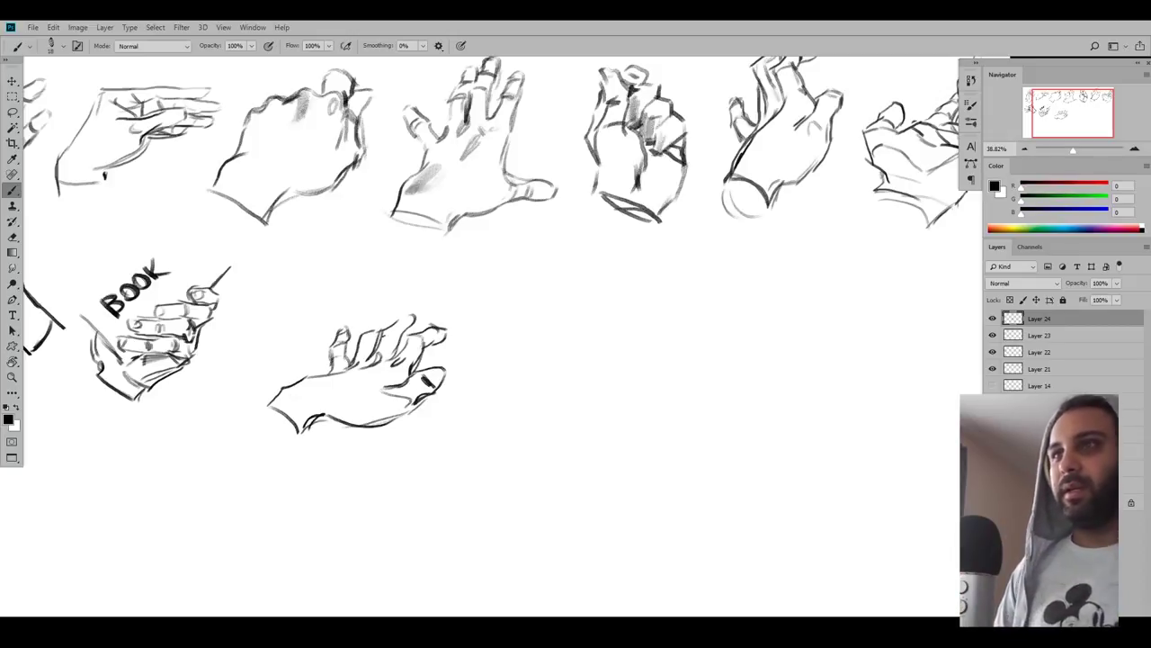
# - Erase the surplus lines between the thumb and palm of the relaxed hand
pyautogui.press('e')
pyautogui.moveTo(430, 403)
pyautogui.mouseDown()
pyautogui.moveTo(421, 411)
pyautogui.moveTo(386, 395)
pyautogui.moveTo(401, 392)
pyautogui.mouseUp()
pyautogui.press('b')
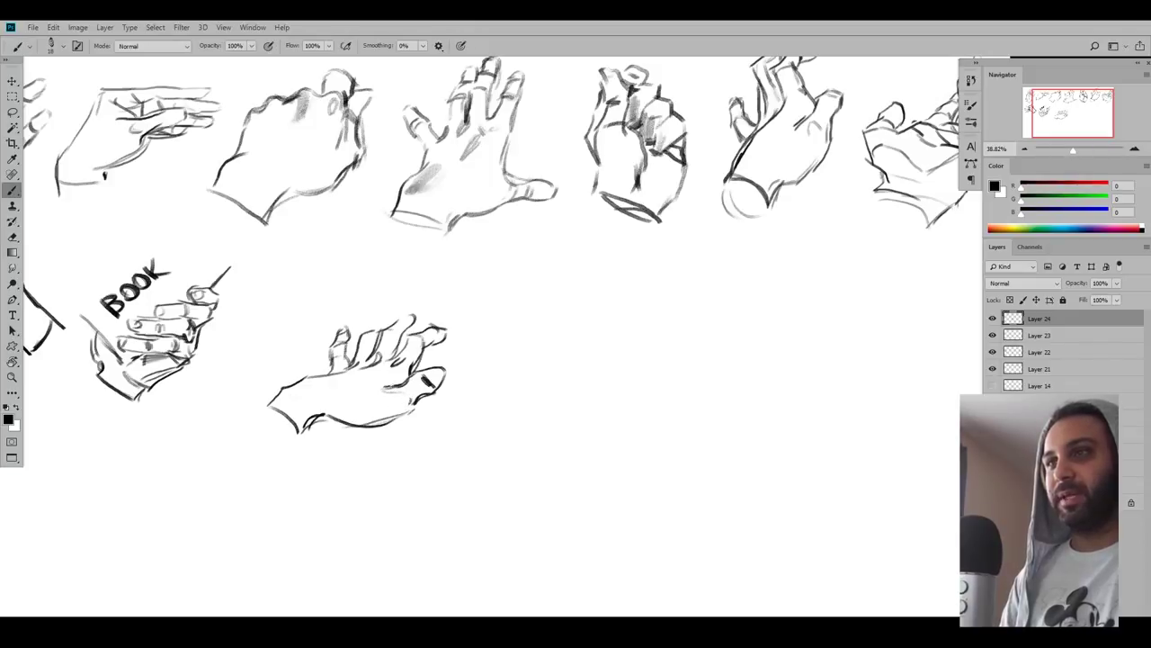
# - Move the relaxed hand next to the book hand and enlarge it slightly
pyautogui.moveTo(450, 429); pyautogui.dragTo(432, 390)
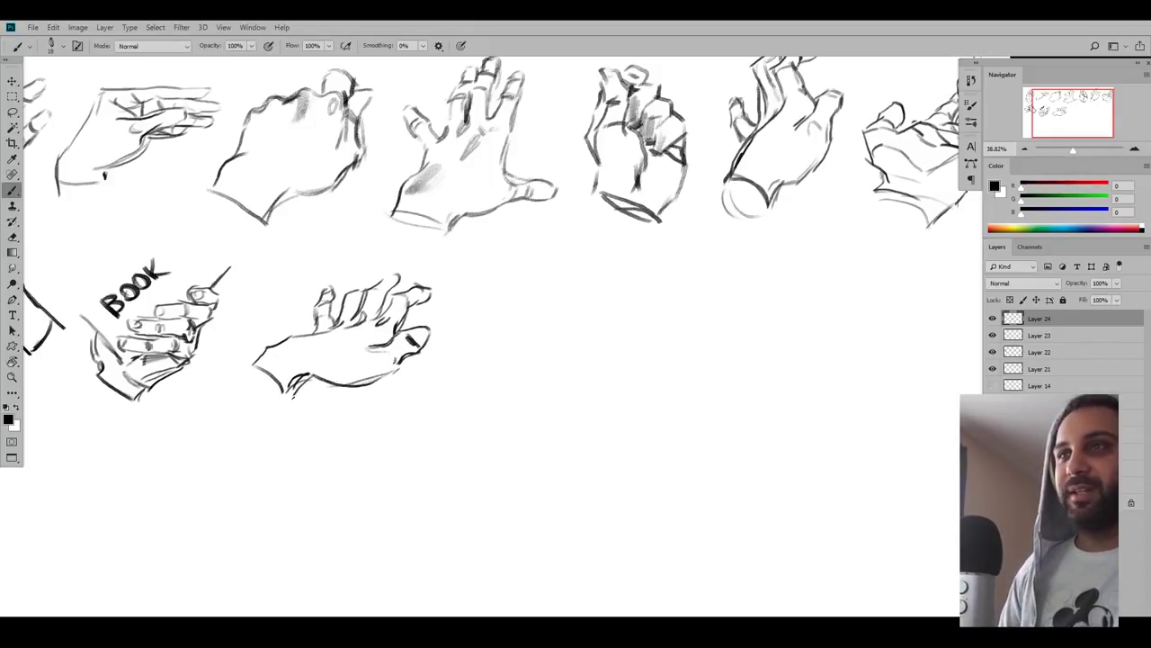
pyautogui.hotkey('ctrl', 't')
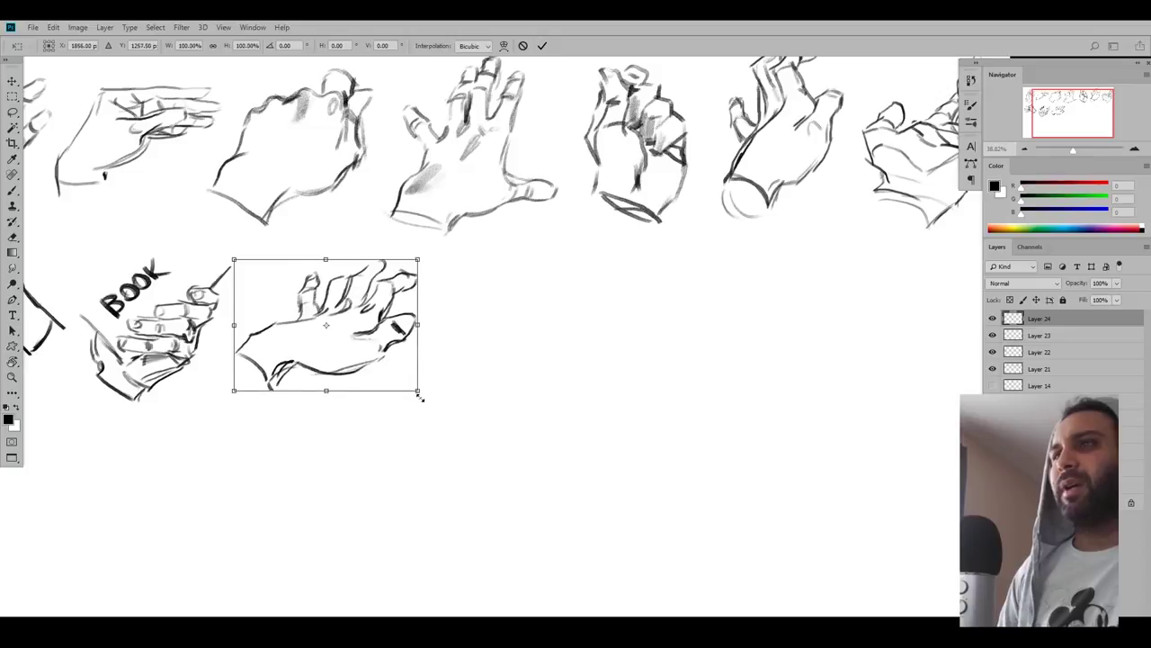
pyautogui.moveTo(417, 393); pyautogui.dragTo(429, 404)
pyautogui.press('Return')
pyautogui.press('b')
# - Add a new layer for the next study and frame the empty space beside the relaxed hand
pyautogui.press('z')
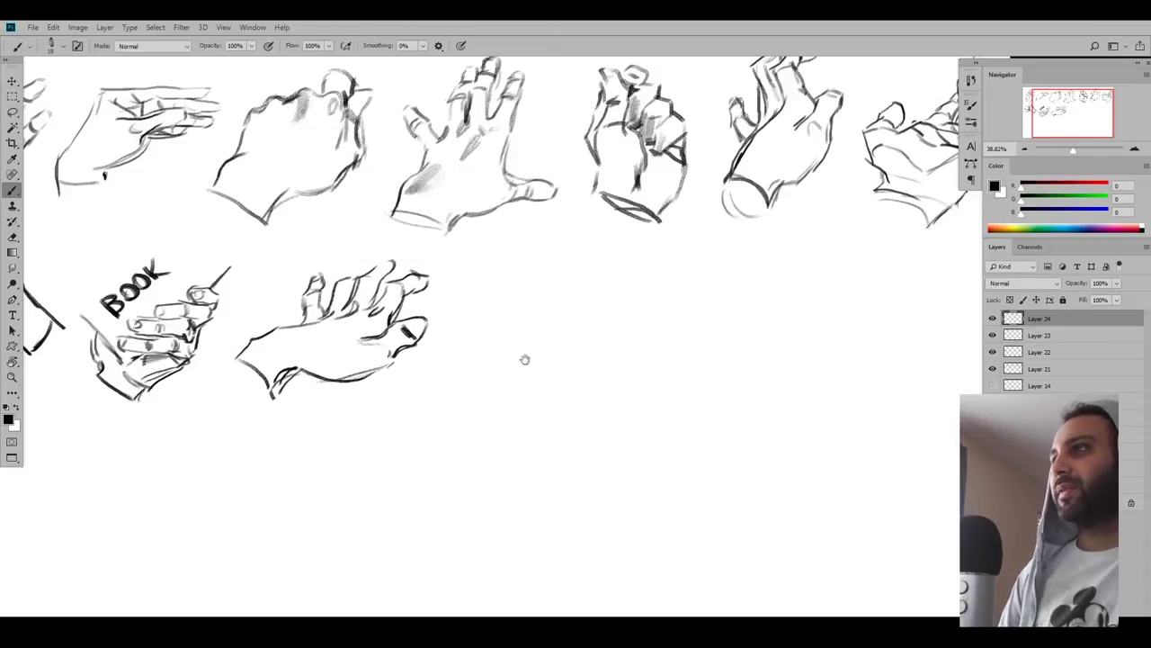
pyautogui.moveTo(524, 359); pyautogui.dragTo(420, 390)
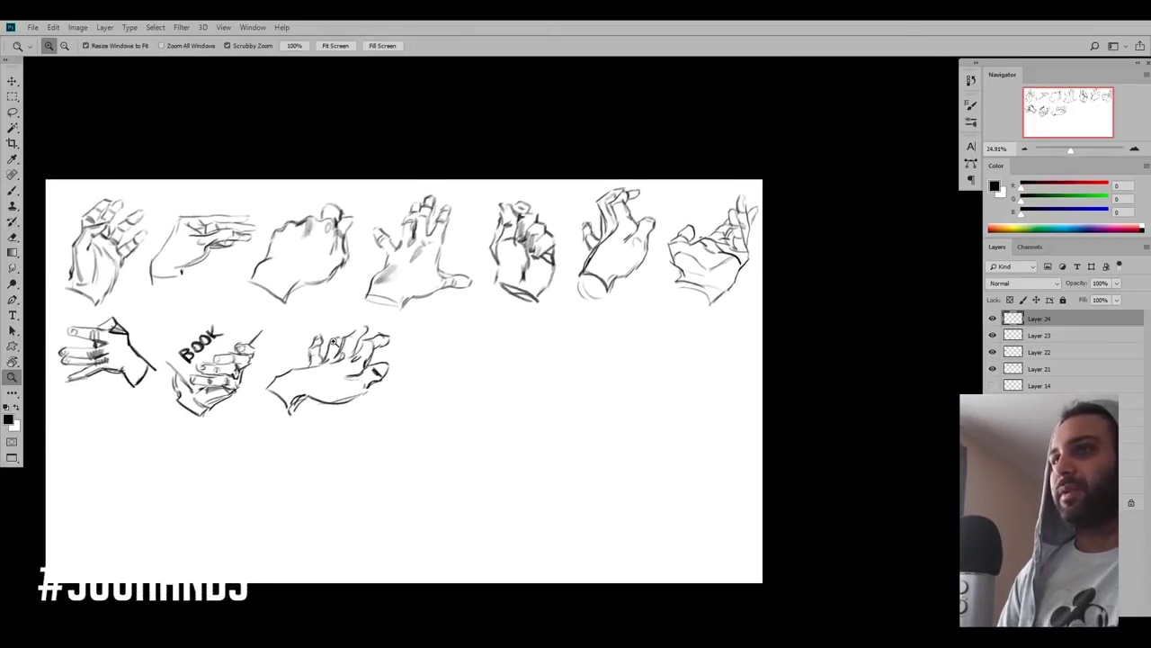
pyautogui.moveTo(333, 339); pyautogui.dragTo(472, 344)
pyautogui.press('b')
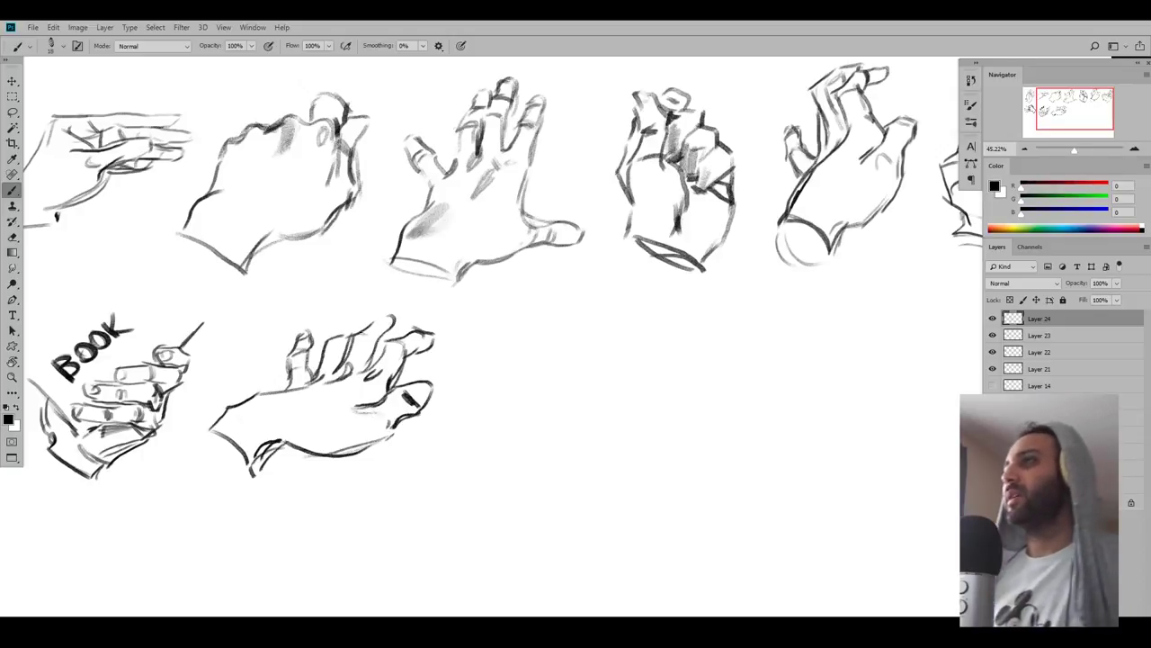
pyautogui.hotkey('ctrl', 'e')
pyautogui.hotkey('ctrl', 'shift', 'alt', 'n')
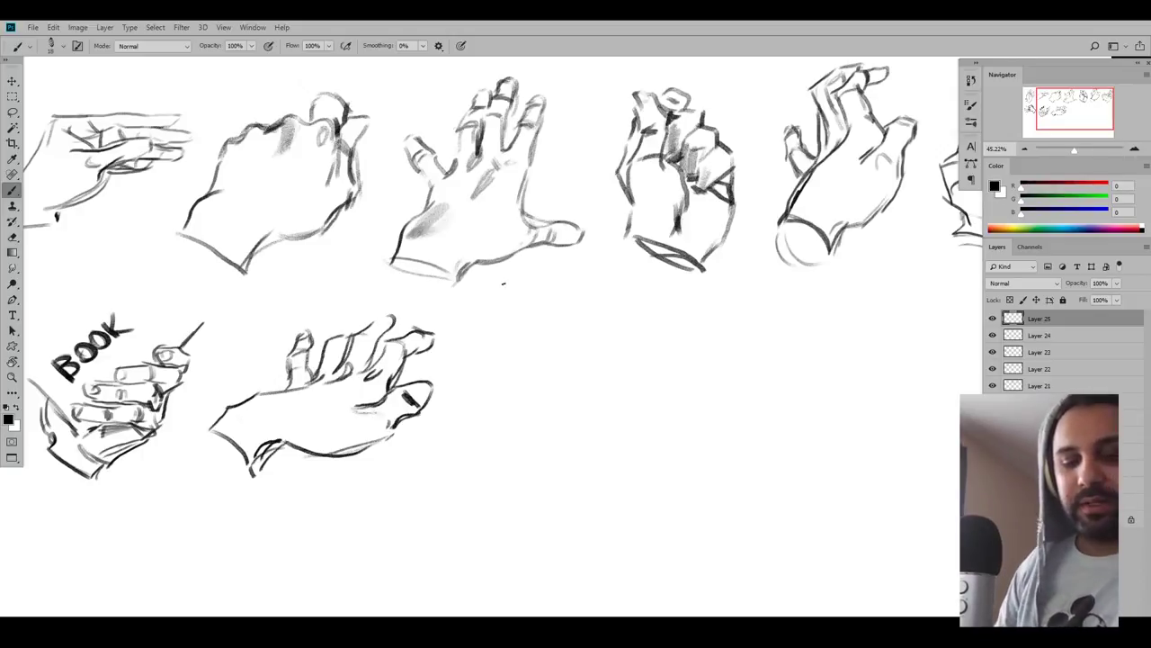
pyautogui.moveTo(560, 381); pyautogui.dragTo(470, 331)
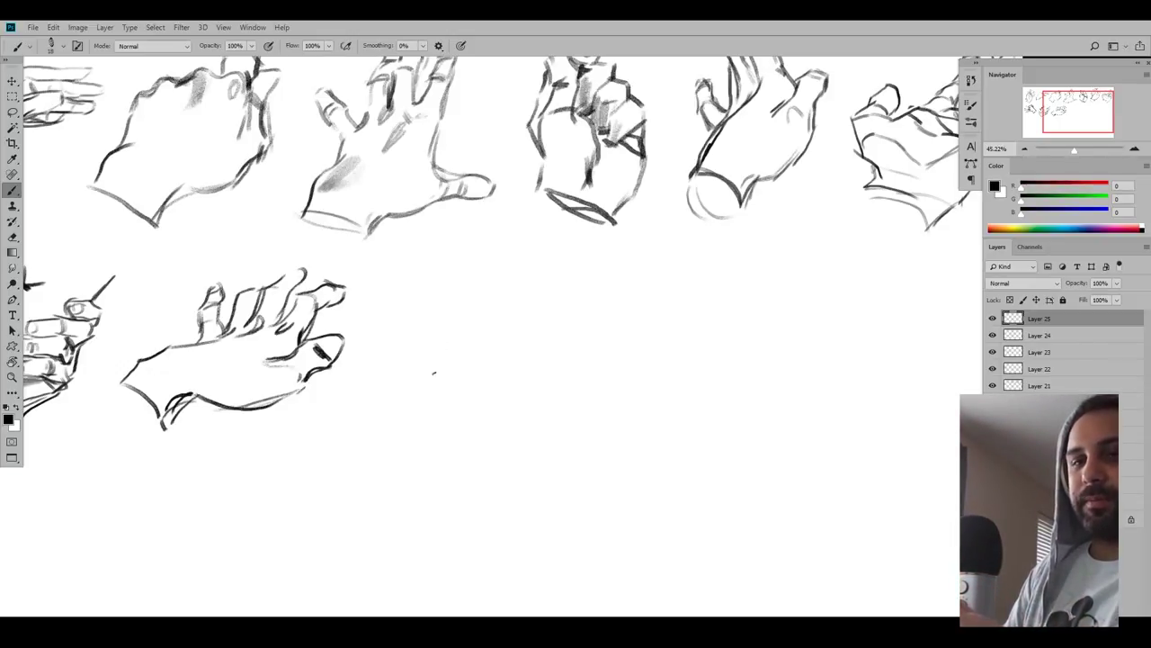
# - Draw a closed fist with the thumb resting on top, curled fingers stacked along one side, and the start of the wrist
pyautogui.moveTo(436, 317); pyautogui.dragTo(417, 406)
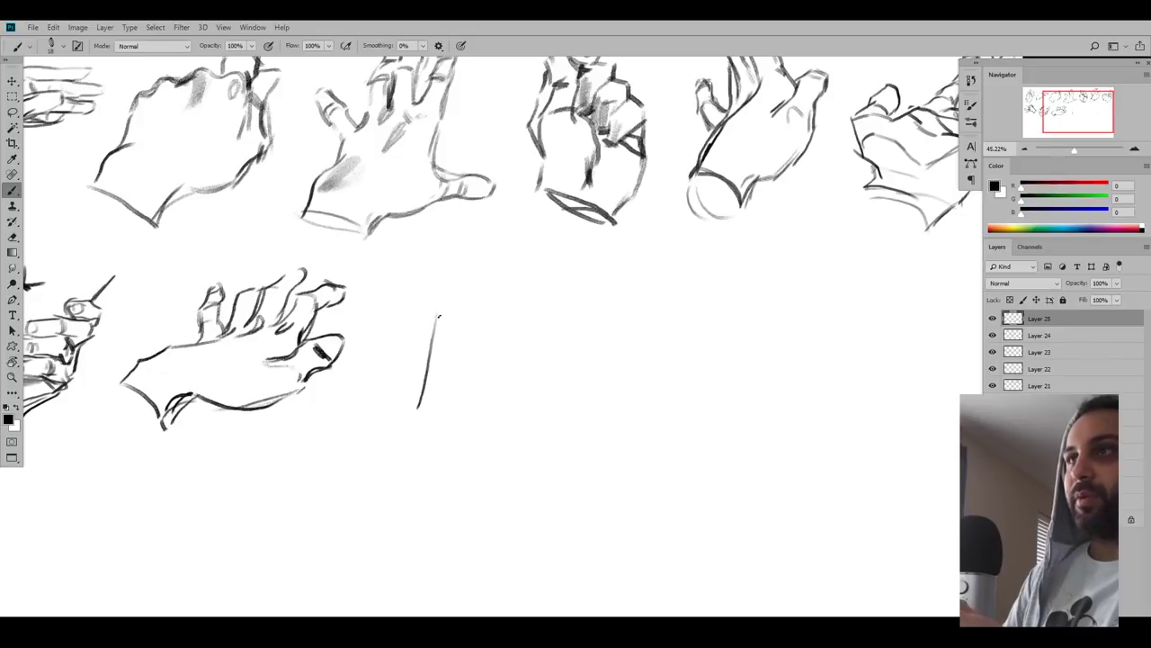
pyautogui.moveTo(445, 294)
pyautogui.mouseDown()
pyautogui.moveTo(491, 283)
pyautogui.moveTo(489, 293)
pyautogui.moveTo(497, 281)
pyautogui.moveTo(516, 289)
pyautogui.moveTo(485, 304)
pyautogui.moveTo(515, 315)
pyautogui.moveTo(497, 325)
pyautogui.moveTo(472, 312)
pyautogui.moveTo(437, 337)
pyautogui.moveTo(443, 300)
pyautogui.mouseUp()
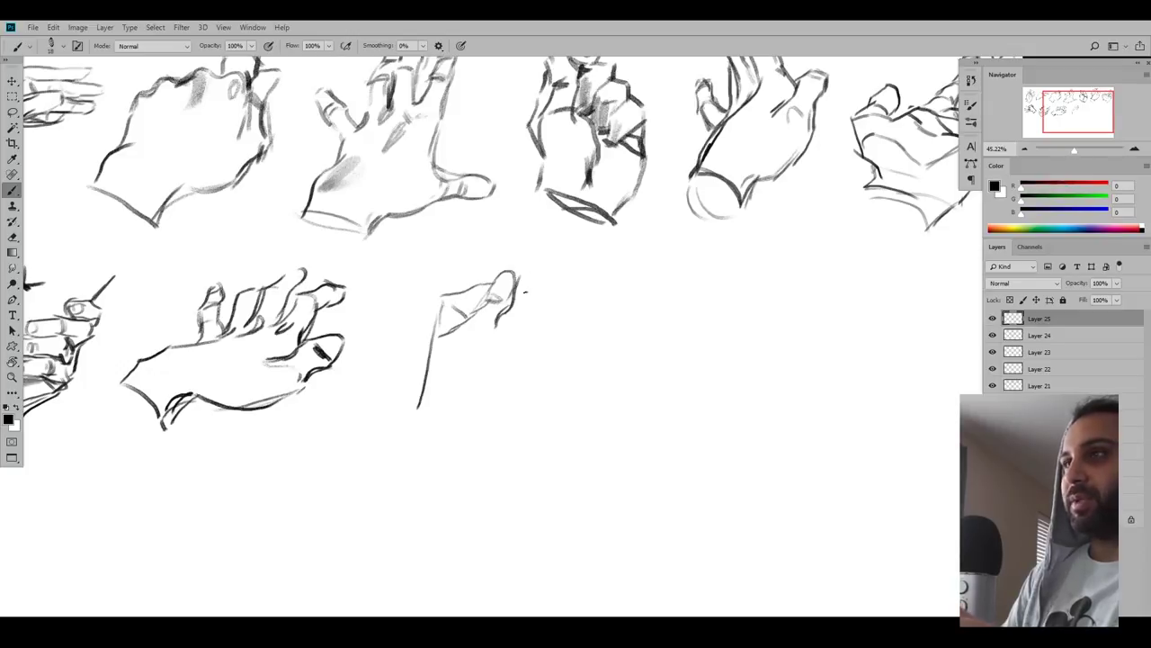
pyautogui.moveTo(516, 287)
pyautogui.mouseDown()
pyautogui.moveTo(518, 322)
pyautogui.moveTo(492, 336)
pyautogui.moveTo(477, 321)
pyautogui.moveTo(489, 334)
pyautogui.moveTo(464, 341)
pyautogui.moveTo(496, 354)
pyautogui.moveTo(484, 391)
pyautogui.mouseUp()
pyautogui.moveTo(519, 305); pyautogui.dragTo(537, 315)
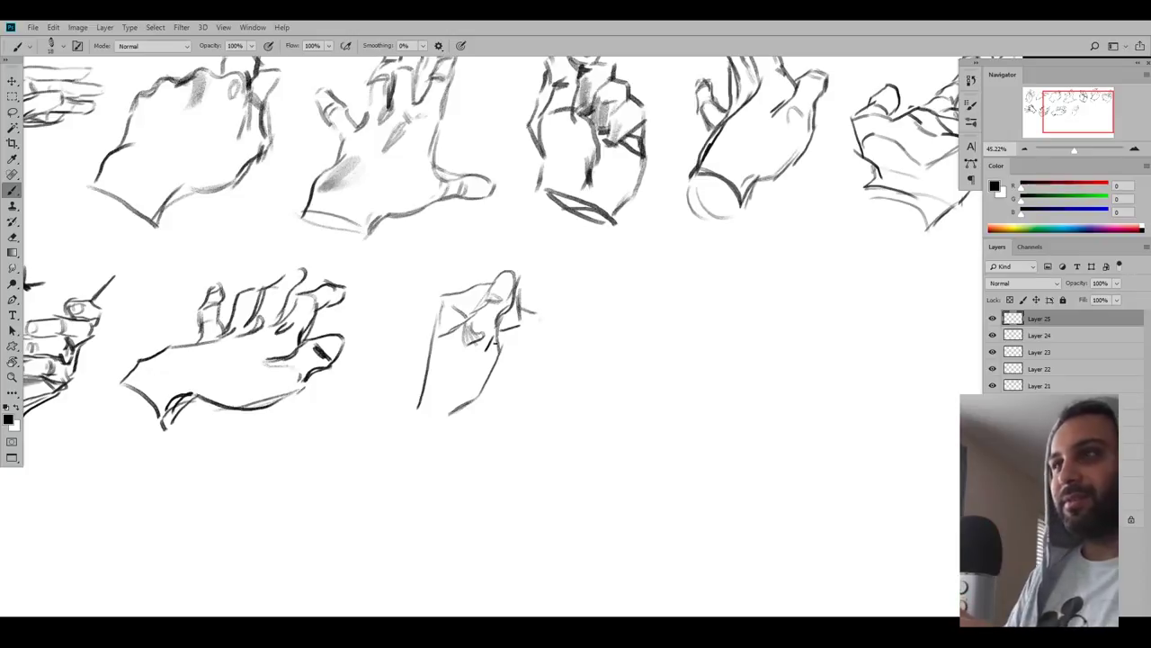
pyautogui.moveTo(521, 312)
pyautogui.mouseDown()
pyautogui.moveTo(524, 324)
pyautogui.moveTo(533, 315)
pyautogui.moveTo(502, 351)
pyautogui.moveTo(522, 357)
pyautogui.mouseUp()
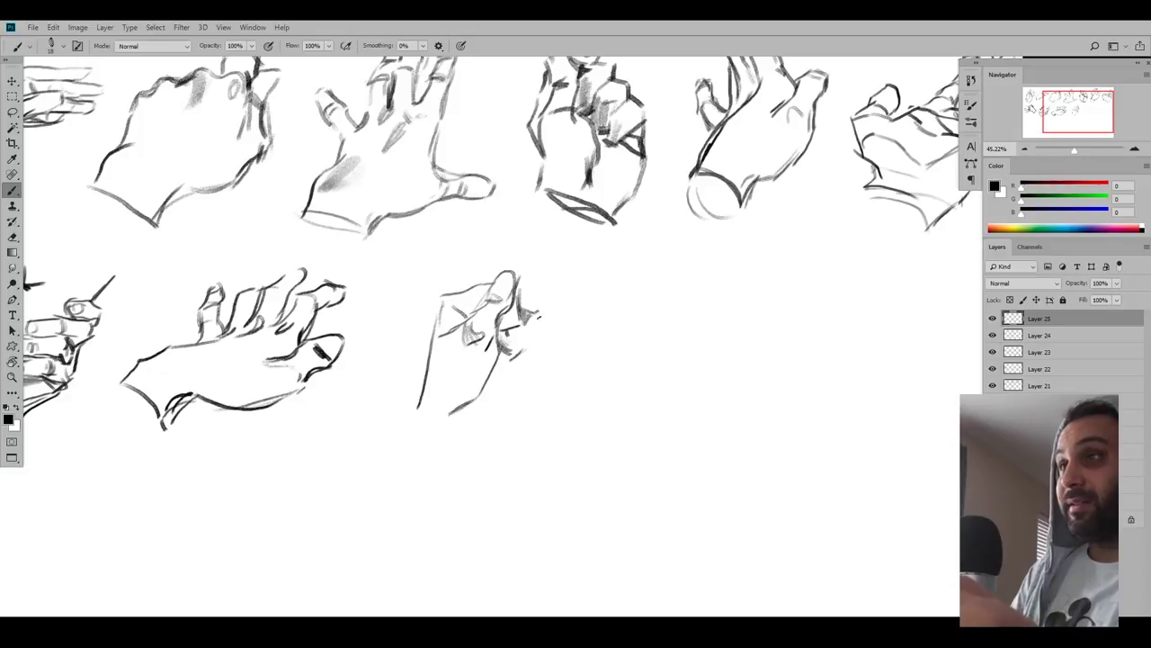
pyautogui.moveTo(538, 311)
pyautogui.mouseDown()
pyautogui.moveTo(542, 333)
pyautogui.moveTo(527, 349)
pyautogui.moveTo(542, 362)
pyautogui.moveTo(522, 369)
pyautogui.moveTo(500, 356)
pyautogui.moveTo(509, 334)
pyautogui.mouseUp()
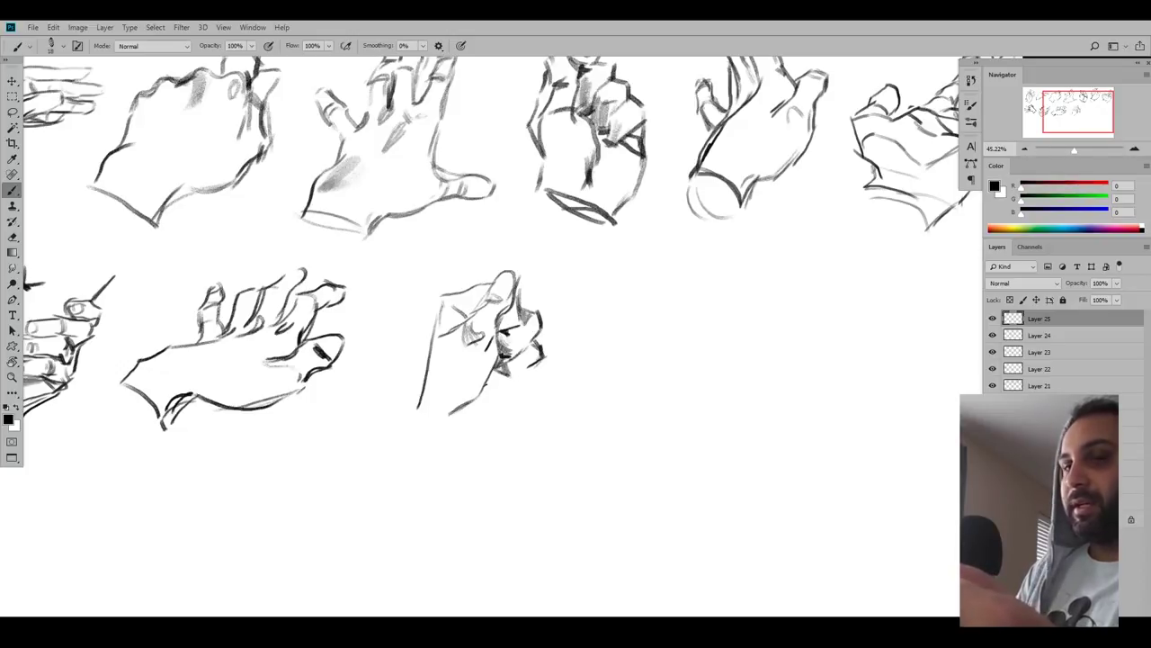
pyautogui.moveTo(513, 376); pyautogui.dragTo(543, 361)
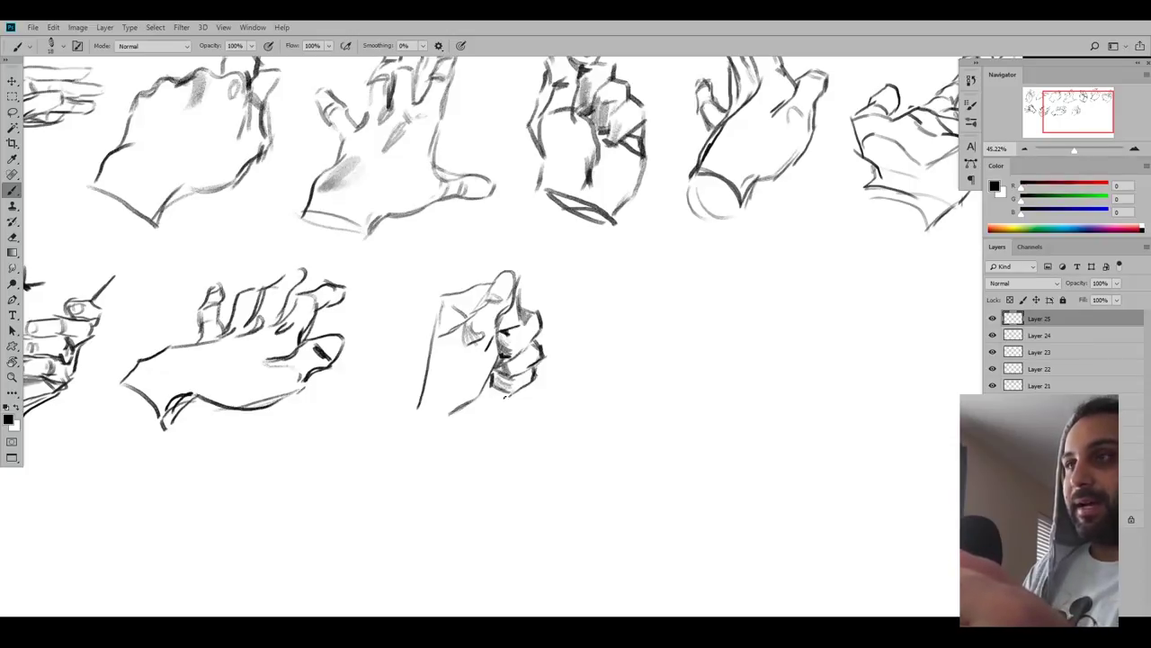
pyautogui.moveTo(453, 413)
pyautogui.mouseDown()
pyautogui.moveTo(478, 399)
pyautogui.moveTo(455, 409)
pyautogui.moveTo(453, 398)
pyautogui.moveTo(489, 409)
pyautogui.moveTo(489, 425)
pyautogui.moveTo(508, 401)
pyautogui.moveTo(479, 432)
pyautogui.mouseUp()
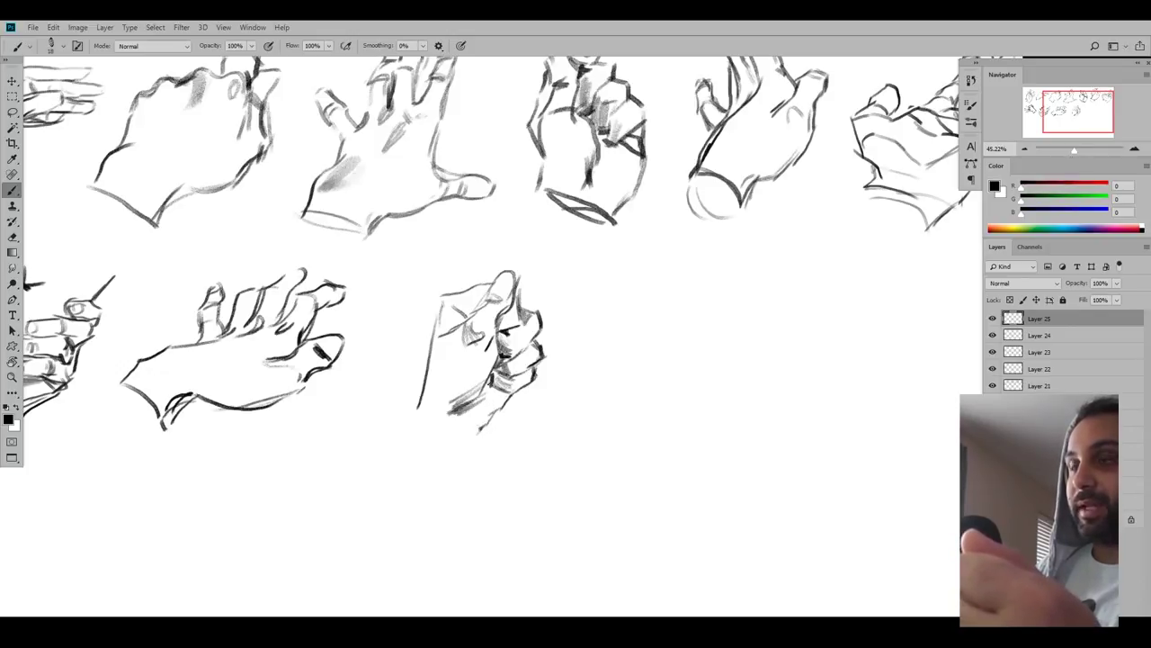
pyautogui.moveTo(491, 382)
pyautogui.mouseDown()
pyautogui.moveTo(479, 398)
pyautogui.moveTo(483, 386)
pyautogui.mouseUp()
# - Shade the broad plane and thumb base of the new fist with a 143 px brush, reducing it to 77 px for smaller areas
pyautogui.rightClick(502, 360)
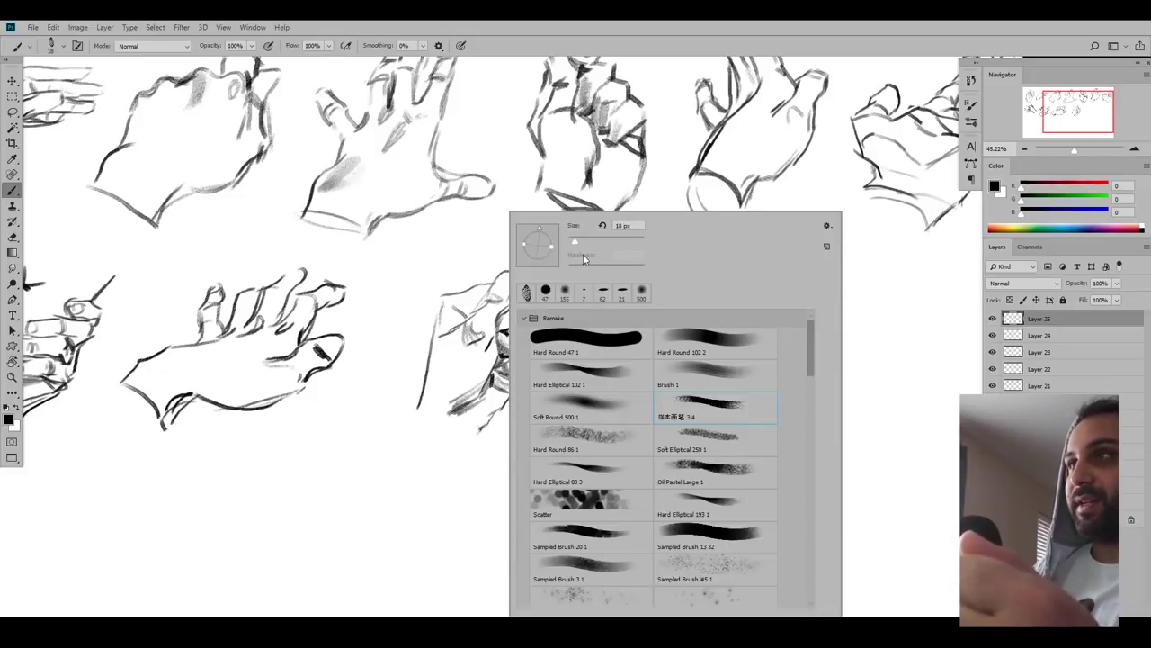
pyautogui.moveTo(577, 241); pyautogui.dragTo(614, 240)
pyautogui.click(459, 343)
pyautogui.moveTo(457, 344)
pyautogui.mouseDown()
pyautogui.moveTo(435, 426)
pyautogui.moveTo(473, 314)
pyautogui.moveTo(456, 314)
pyautogui.moveTo(478, 301)
pyautogui.moveTo(482, 274)
pyautogui.moveTo(490, 310)
pyautogui.mouseUp()
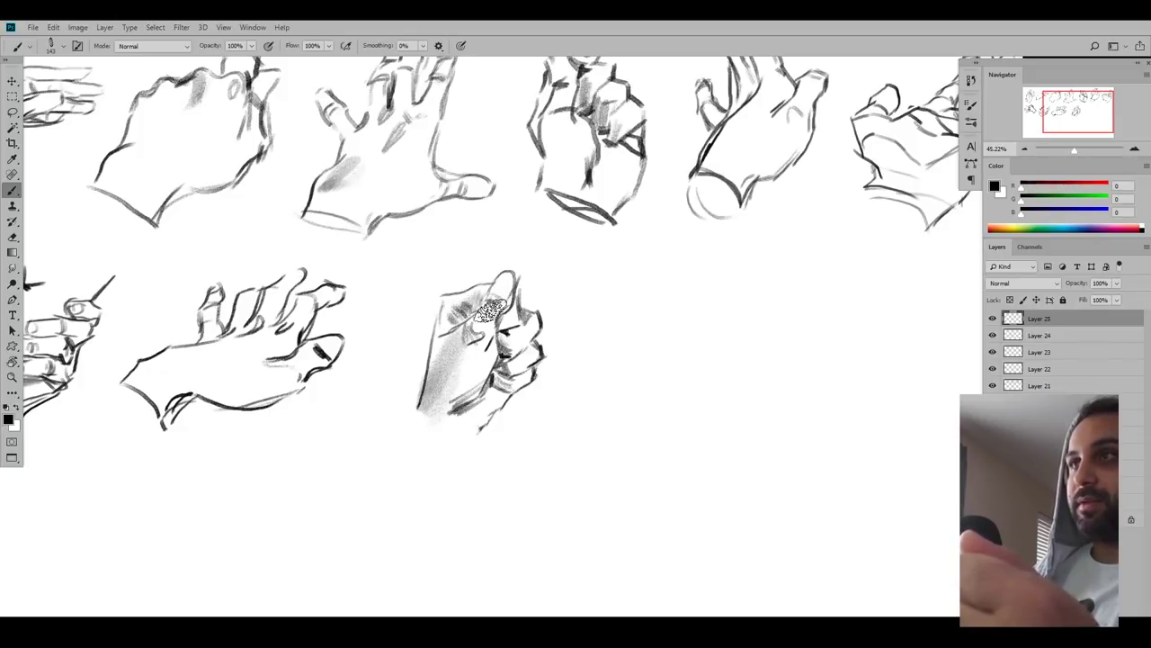
pyautogui.rightClick(529, 278)
pyautogui.moveTo(619, 242); pyautogui.dragTo(614, 241)
pyautogui.click(477, 316)
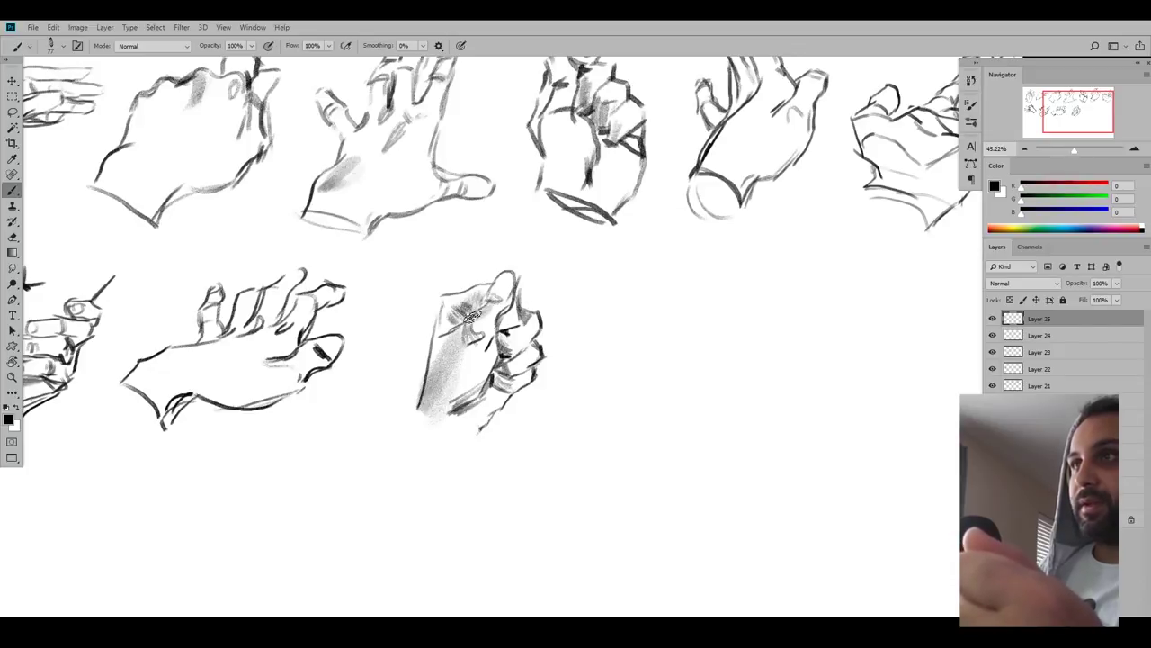
pyautogui.rightClick(501, 273)
pyautogui.click(487, 285)
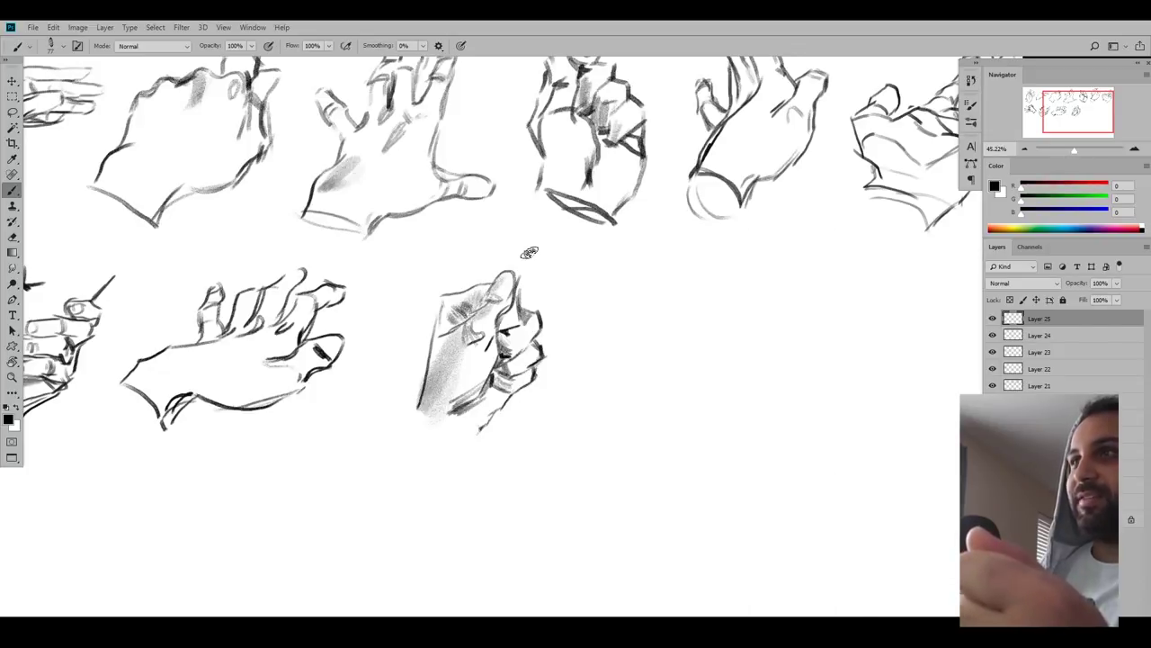
# - Refine the fist's thumb tip with small details, using brush sizes of 23 px and 7 px
pyautogui.rightClick(534, 251)
pyautogui.click(608, 241)
pyautogui.click(522, 270)
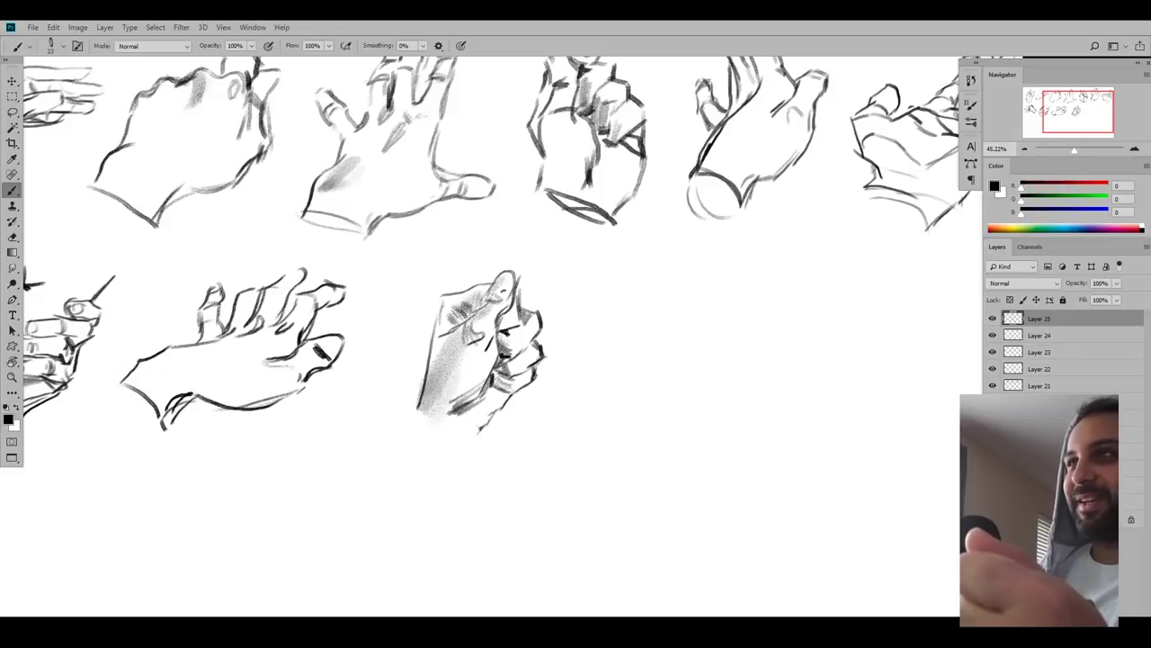
pyautogui.rightClick(500, 297)
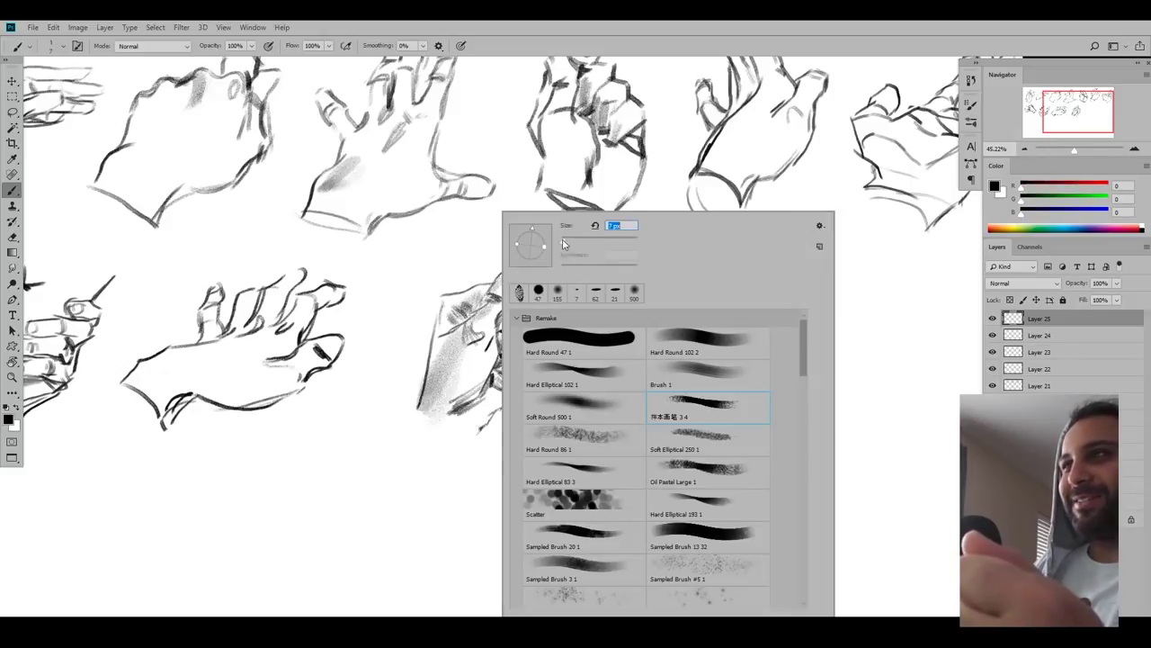
pyautogui.press('Return')
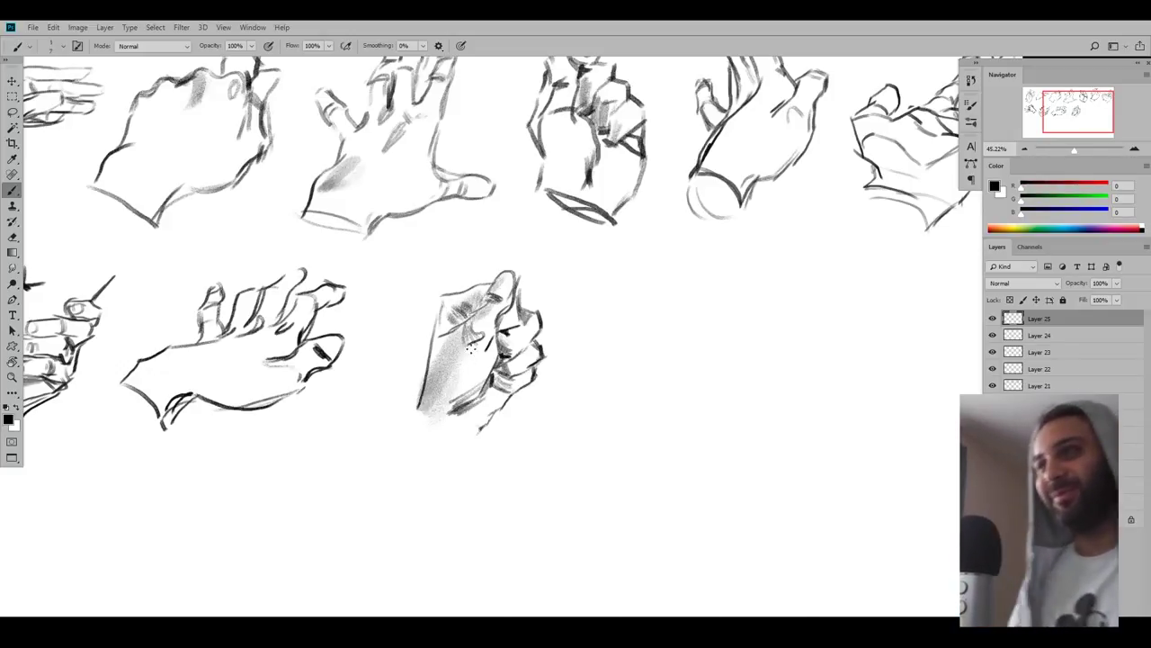
# - Draw the fist's wrist edge with a 26 px brush and move the fist closer to the relaxed hand
pyautogui.rightClick(470, 348)
pyautogui.click(416, 425)
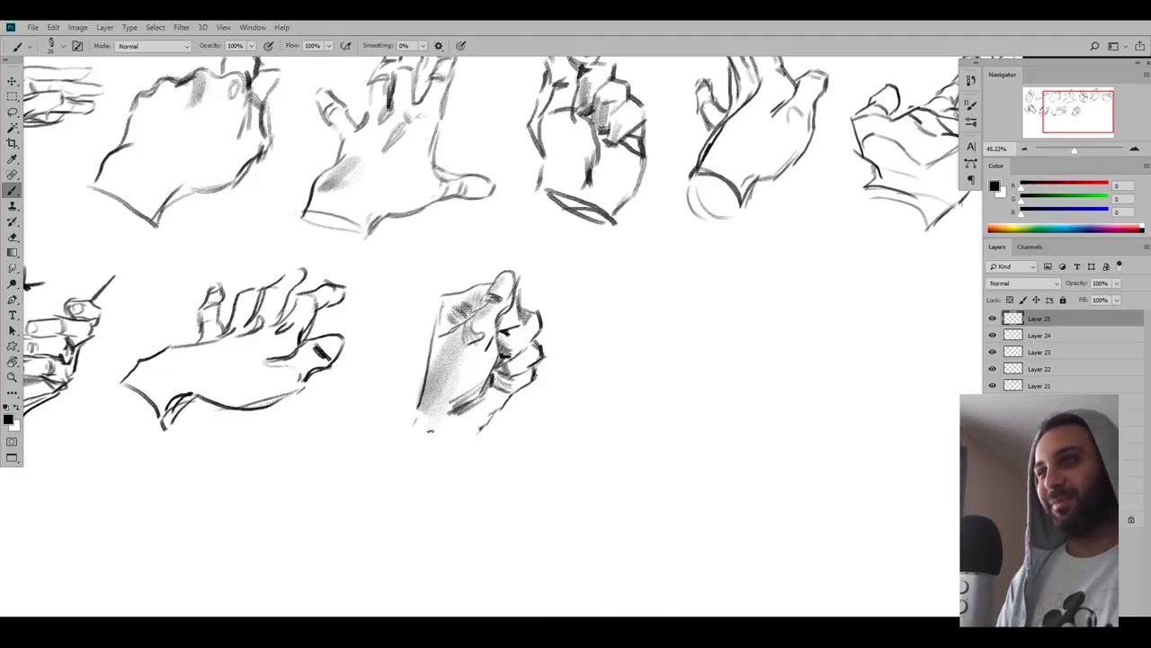
pyautogui.moveTo(416, 424); pyautogui.dragTo(460, 442)
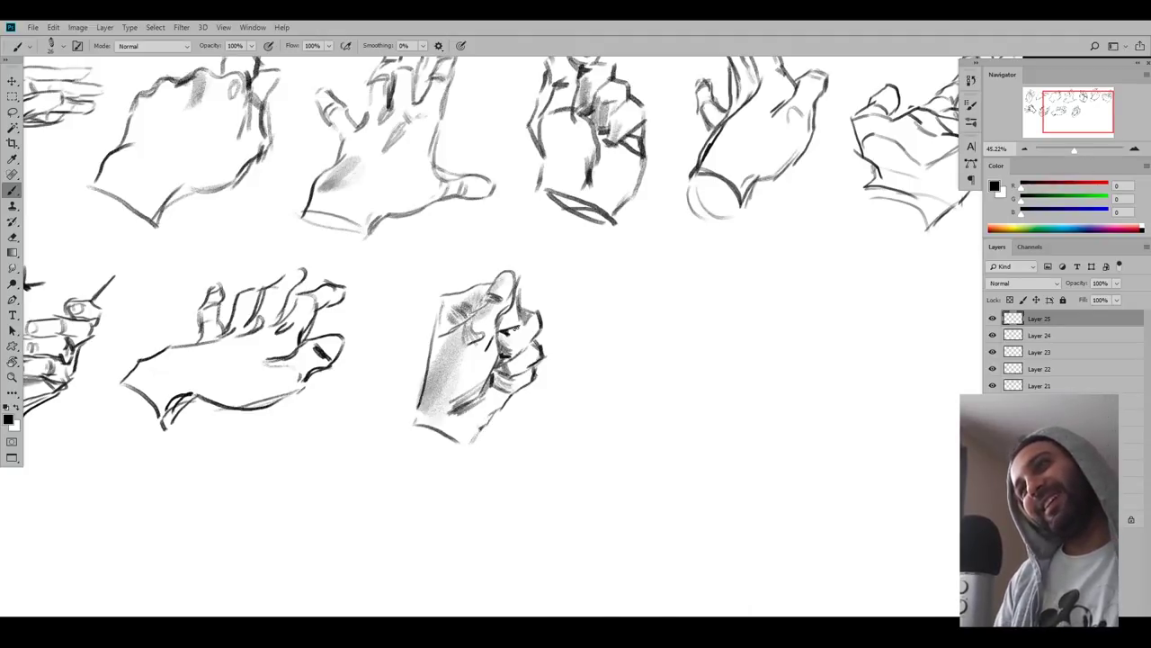
pyautogui.moveTo(515, 329)
pyautogui.mouseDown()
pyautogui.moveTo(510, 340)
pyautogui.moveTo(526, 338)
pyautogui.moveTo(511, 407)
pyautogui.mouseUp()
# - Add another new layer and frame the empty space beside the shaded fist
pyautogui.press('z')
pyautogui.press('b')
pyautogui.hotkey('ctrl', 'alt', 'shift', 'n')
pyautogui.moveTo(561, 379); pyautogui.dragTo(481, 371)
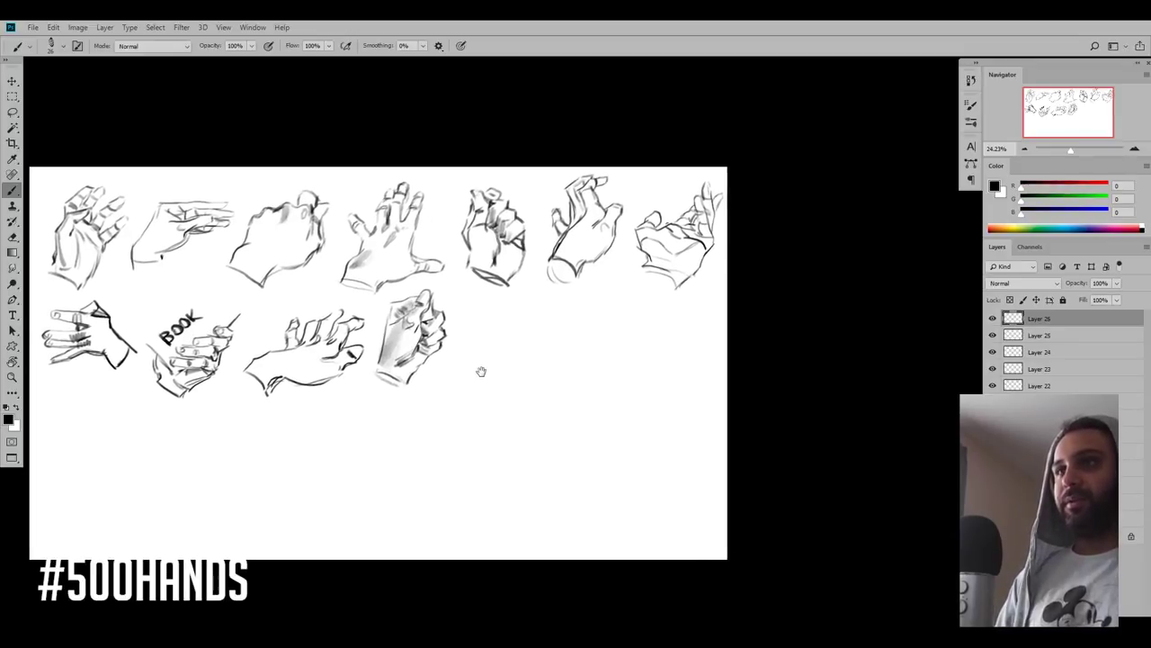
pyautogui.press('z')
pyautogui.moveTo(607, 302); pyautogui.dragTo(640, 308)
pyautogui.press('b')
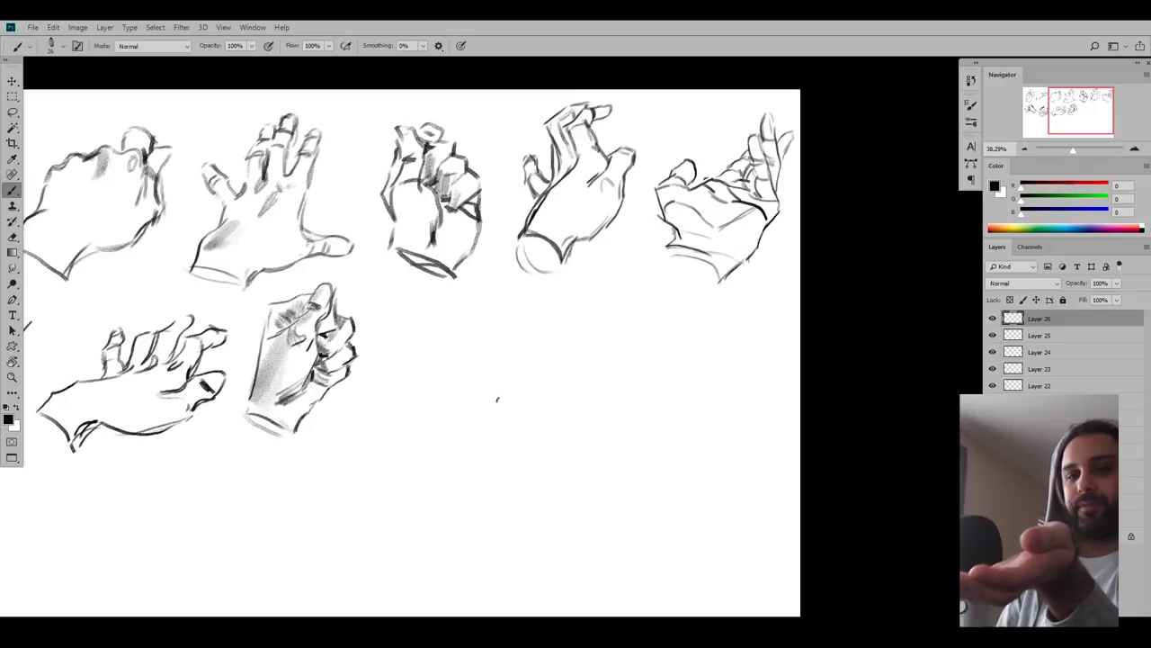
# - Draw a cupped palm-up hand with a raised thumb, foreshortened fingers, palm creases and wrist, and move it closer to the shaded fist
pyautogui.moveTo(428, 365)
pyautogui.mouseDown()
pyautogui.moveTo(465, 371)
pyautogui.moveTo(473, 402)
pyautogui.moveTo(424, 390)
pyautogui.moveTo(430, 354)
pyautogui.moveTo(440, 364)
pyautogui.moveTo(429, 359)
pyautogui.moveTo(452, 340)
pyautogui.moveTo(421, 386)
pyautogui.moveTo(440, 440)
pyautogui.moveTo(478, 417)
pyautogui.moveTo(519, 435)
pyautogui.moveTo(474, 439)
pyautogui.moveTo(500, 464)
pyautogui.mouseUp()
pyautogui.moveTo(519, 416); pyautogui.dragTo(527, 444)
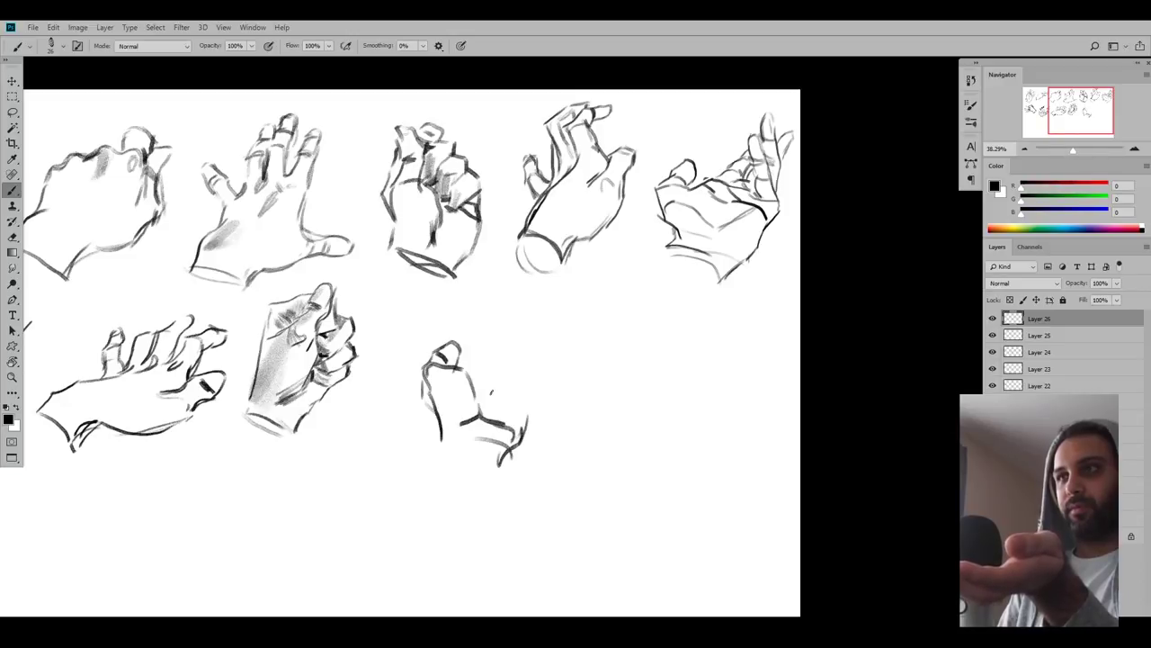
pyautogui.moveTo(491, 390)
pyautogui.mouseDown()
pyautogui.moveTo(522, 423)
pyautogui.moveTo(495, 392)
pyautogui.moveTo(533, 415)
pyautogui.moveTo(526, 434)
pyautogui.mouseUp()
pyautogui.moveTo(455, 359)
pyautogui.mouseDown()
pyautogui.moveTo(505, 338)
pyautogui.moveTo(516, 369)
pyautogui.moveTo(529, 363)
pyautogui.moveTo(528, 388)
pyautogui.moveTo(502, 365)
pyautogui.moveTo(500, 384)
pyautogui.moveTo(481, 382)
pyautogui.mouseUp()
pyautogui.moveTo(480, 371)
pyautogui.mouseDown()
pyautogui.moveTo(512, 380)
pyautogui.moveTo(499, 381)
pyautogui.moveTo(514, 398)
pyautogui.moveTo(529, 392)
pyautogui.moveTo(480, 374)
pyautogui.mouseUp()
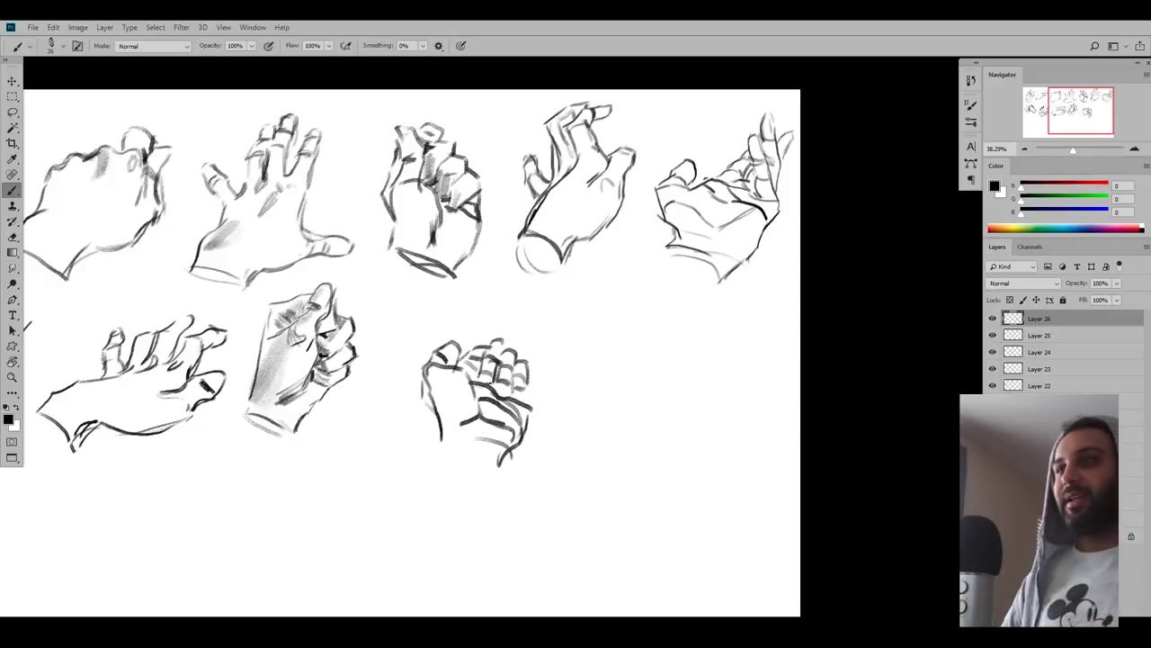
pyautogui.moveTo(449, 437); pyautogui.dragTo(433, 445)
pyautogui.moveTo(435, 440); pyautogui.dragTo(504, 471)
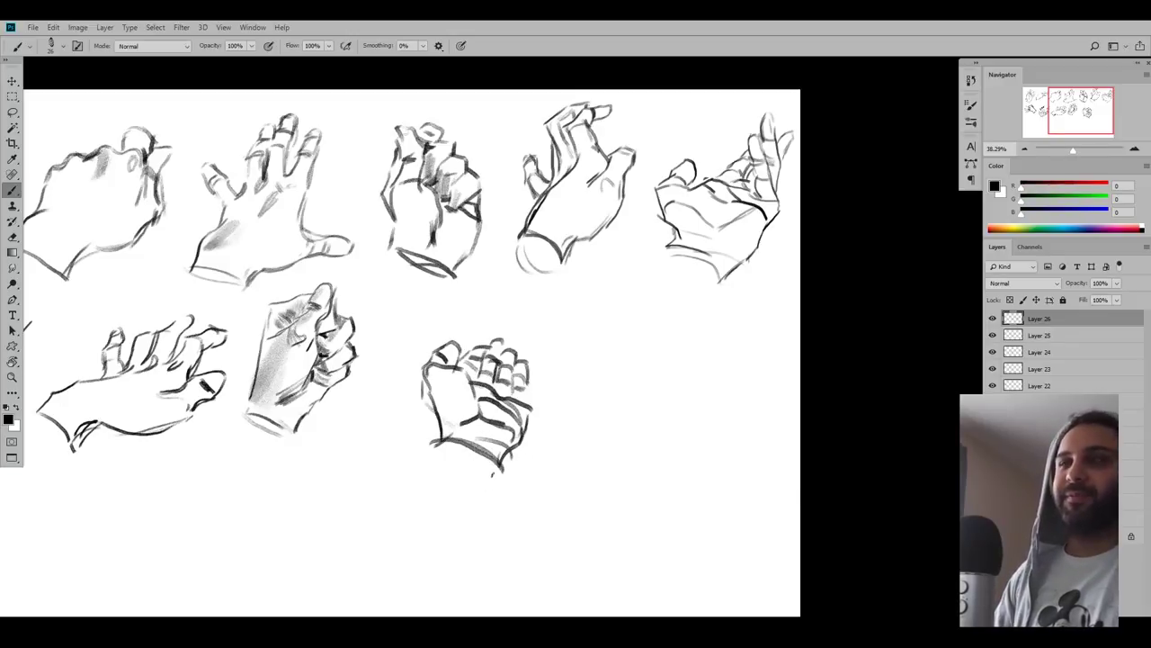
pyautogui.moveTo(535, 460); pyautogui.dragTo(513, 430)
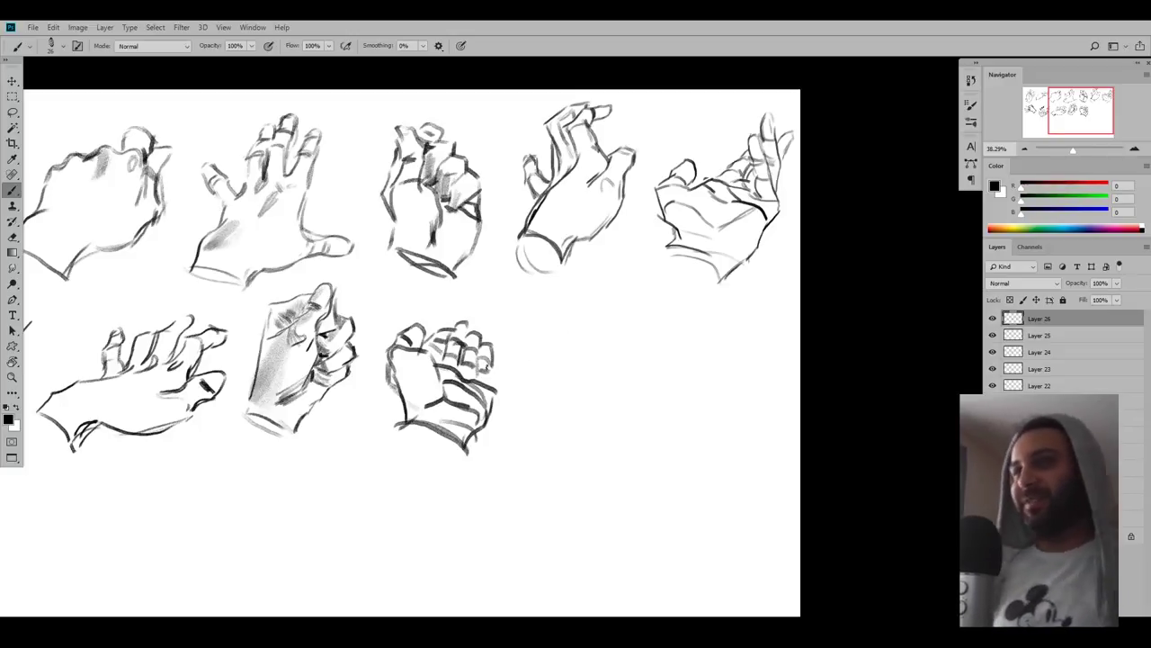
# - Add a new layer for the next study and set the brush size to 23 px
pyautogui.moveTo(580, 400); pyautogui.dragTo(527, 371)
pyautogui.hotkey('ctrl', 'shift', 'alt', 'n')
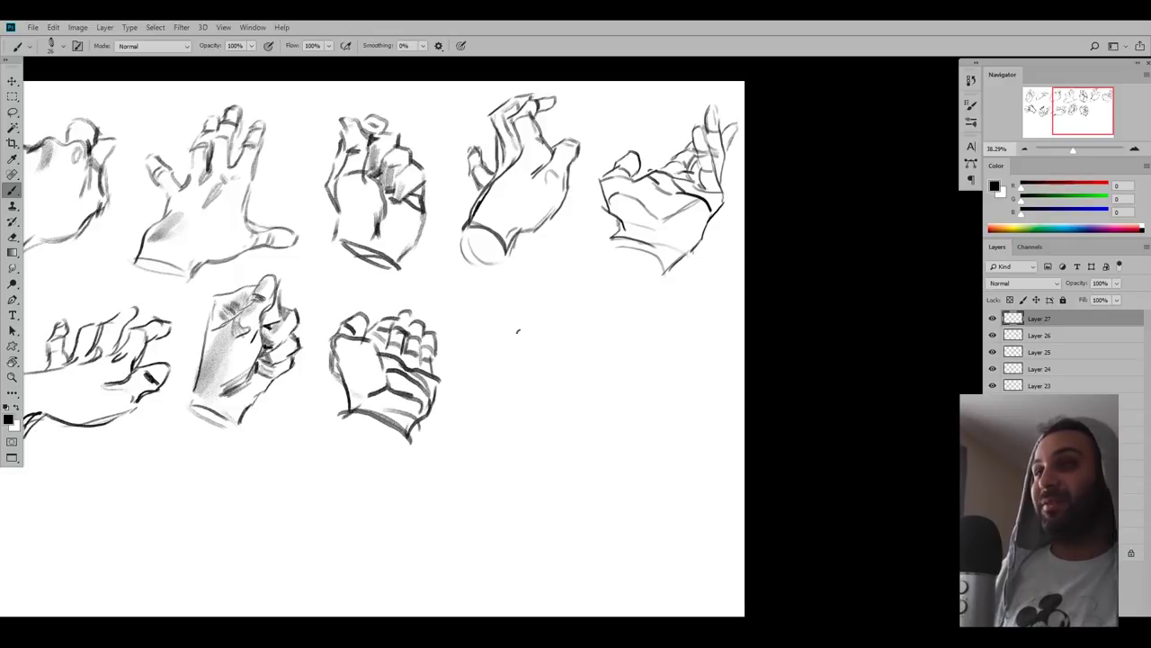
pyautogui.rightClick(518, 332)
pyautogui.click(583, 248)
pyautogui.press('Return')
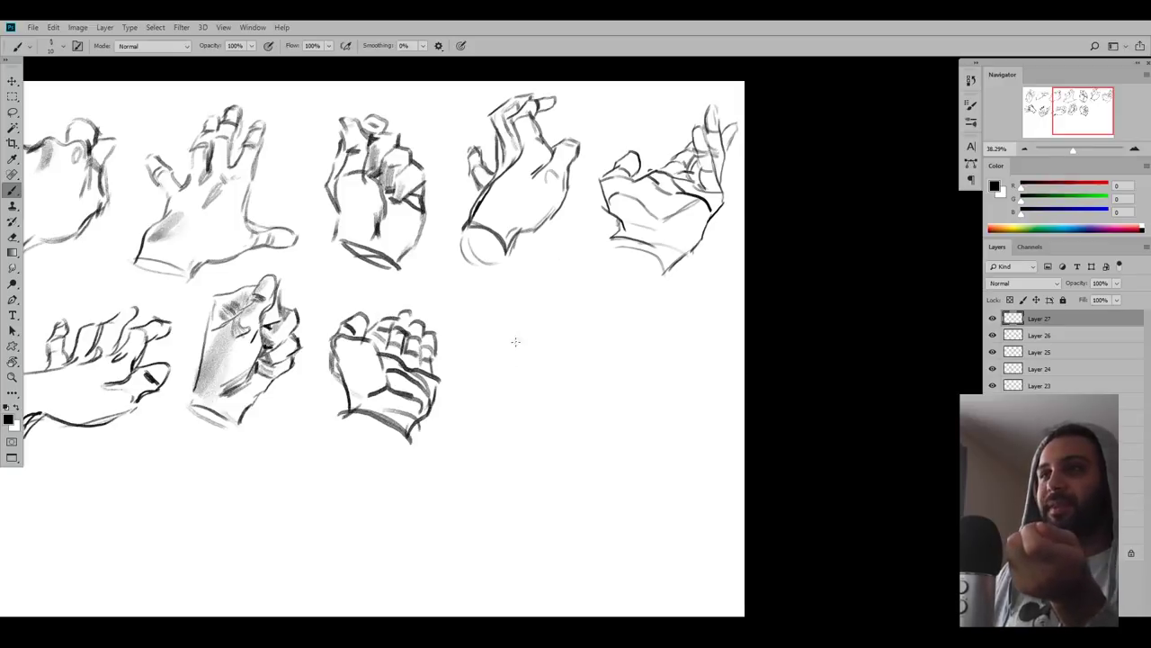
pyautogui.rightClick(551, 297)
pyautogui.moveTo(604, 231); pyautogui.dragTo(612, 231)
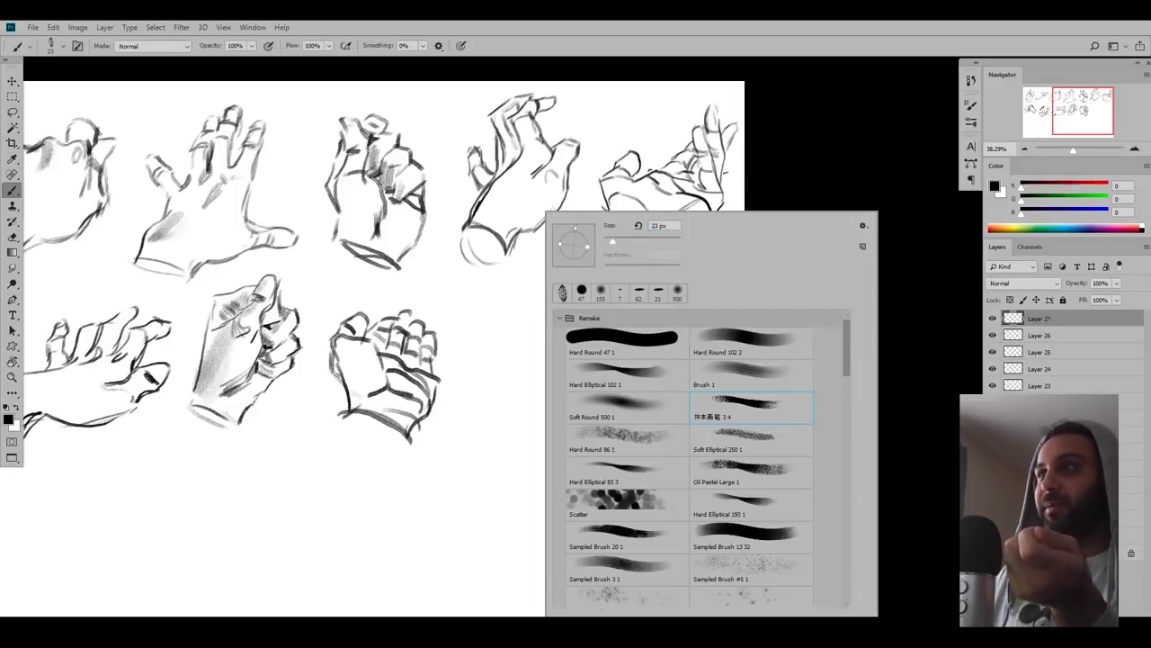
pyautogui.click(527, 375)
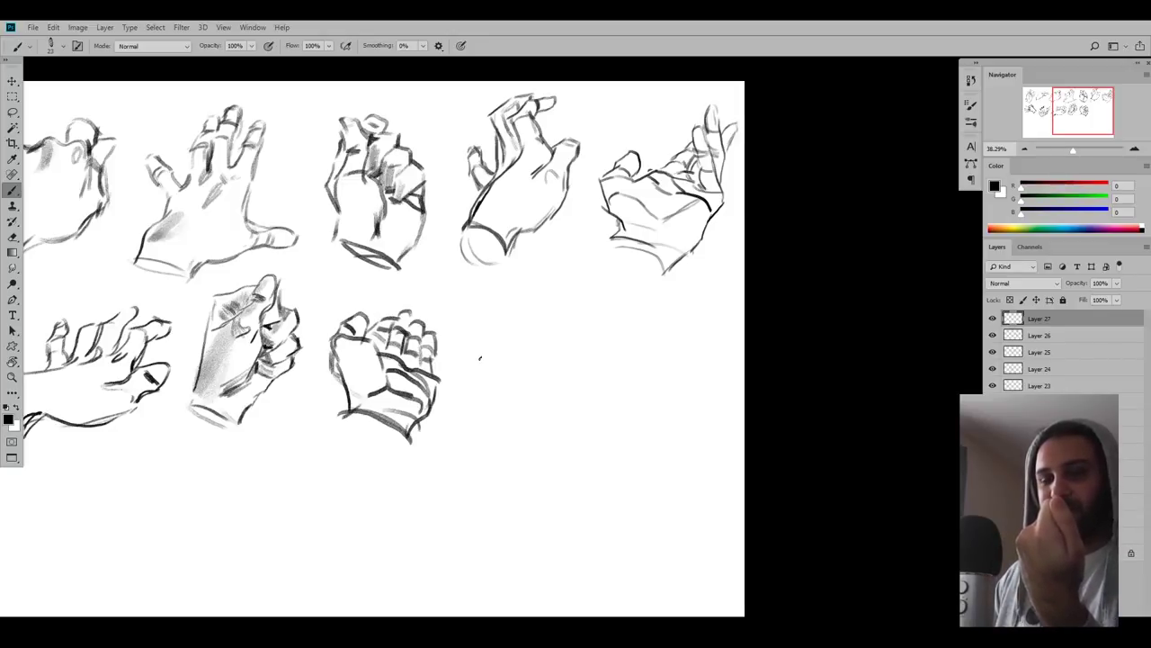
# - Draw the fingertips, stacked curled fingers and start of the wrist of a pinching hand beside the cupped hand with the 23 px brush
pyautogui.moveTo(479, 358)
pyautogui.mouseDown()
pyautogui.moveTo(507, 322)
pyautogui.moveTo(516, 335)
pyautogui.moveTo(501, 351)
pyautogui.moveTo(504, 333)
pyautogui.moveTo(496, 372)
pyautogui.moveTo(499, 352)
pyautogui.moveTo(521, 343)
pyautogui.moveTo(558, 361)
pyautogui.mouseUp()
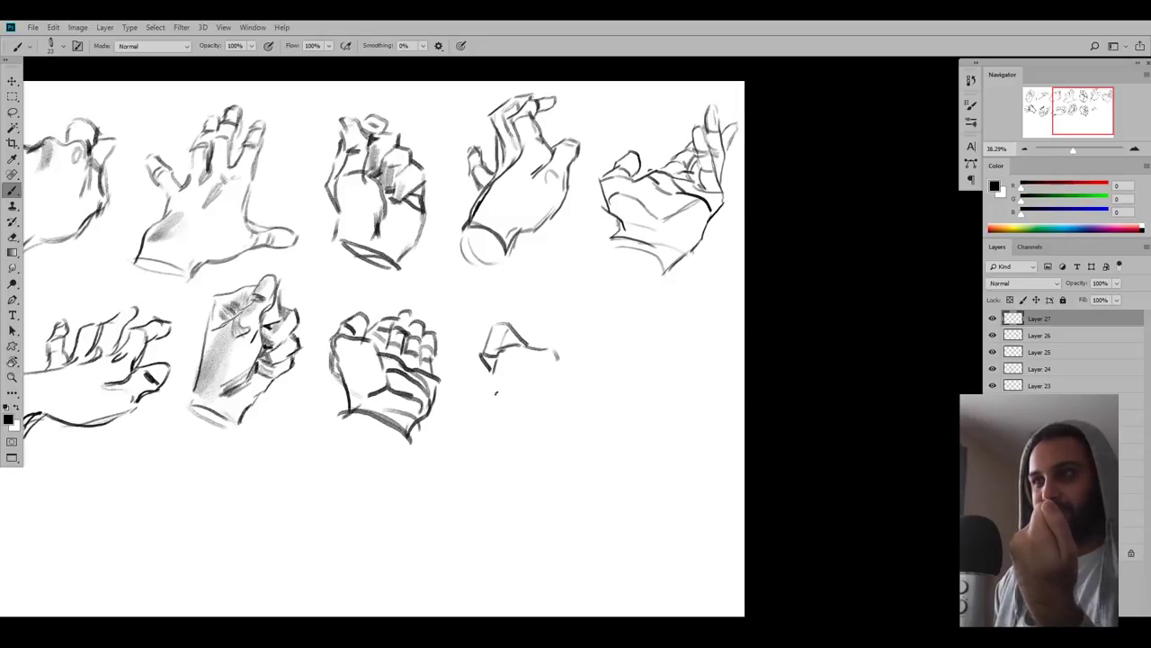
pyautogui.moveTo(489, 389)
pyautogui.mouseDown()
pyautogui.moveTo(504, 395)
pyautogui.moveTo(531, 372)
pyautogui.moveTo(510, 377)
pyautogui.moveTo(516, 385)
pyautogui.moveTo(504, 351)
pyautogui.moveTo(509, 367)
pyautogui.mouseUp()
pyautogui.moveTo(508, 376); pyautogui.dragTo(506, 389)
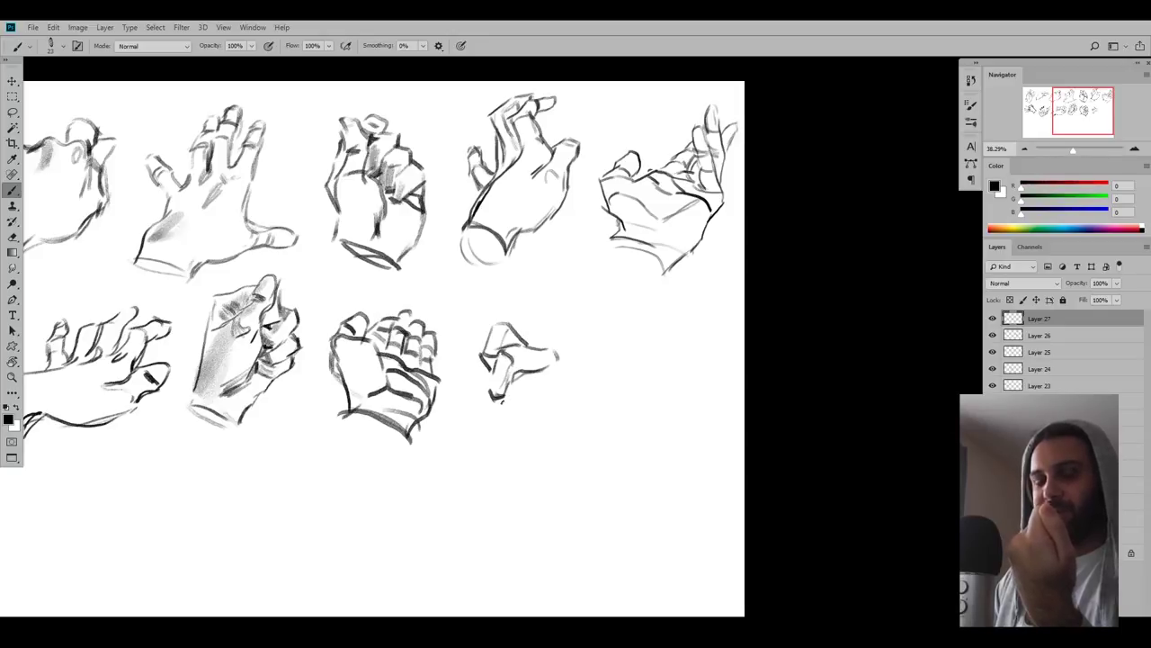
pyautogui.moveTo(498, 397)
pyautogui.mouseDown()
pyautogui.moveTo(509, 419)
pyautogui.moveTo(570, 372)
pyautogui.moveTo(571, 386)
pyautogui.mouseUp()
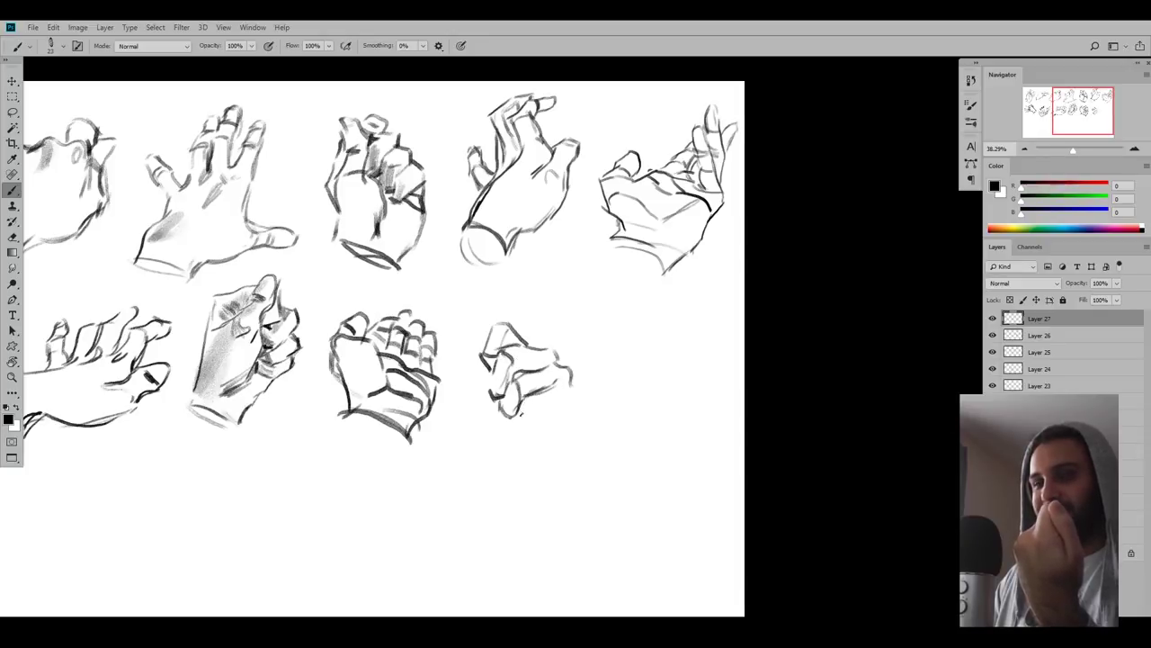
pyautogui.moveTo(512, 421)
pyautogui.mouseDown()
pyautogui.moveTo(523, 434)
pyautogui.moveTo(564, 401)
pyautogui.mouseUp()
pyautogui.moveTo(541, 412)
pyautogui.mouseDown()
pyautogui.moveTo(579, 398)
pyautogui.moveTo(578, 450)
pyautogui.moveTo(543, 448)
pyautogui.moveTo(547, 458)
pyautogui.mouseUp()
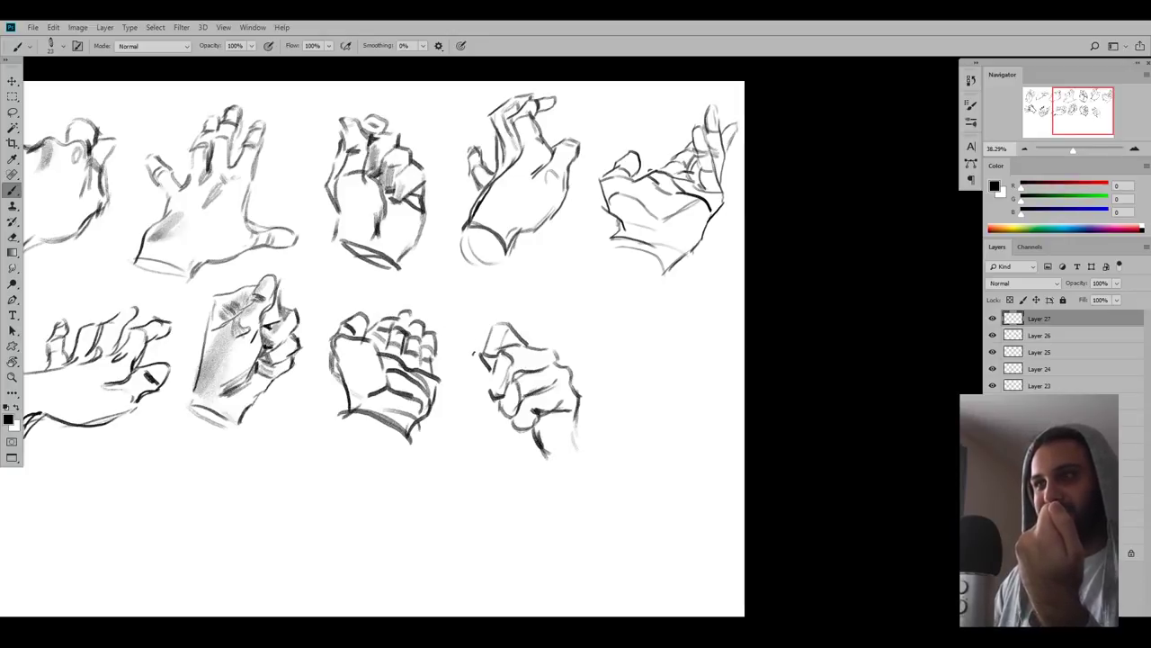
# - Outline the raised thumb above the curled fingers and extend its outer edge down to the base of the palm
pyautogui.moveTo(474, 347); pyautogui.dragTo(472, 376)
pyautogui.moveTo(466, 328)
pyautogui.mouseDown()
pyautogui.moveTo(467, 365)
pyautogui.moveTo(480, 324)
pyautogui.mouseUp()
pyautogui.moveTo(478, 330)
pyautogui.mouseDown()
pyautogui.moveTo(504, 307)
pyautogui.moveTo(503, 317)
pyautogui.mouseUp()
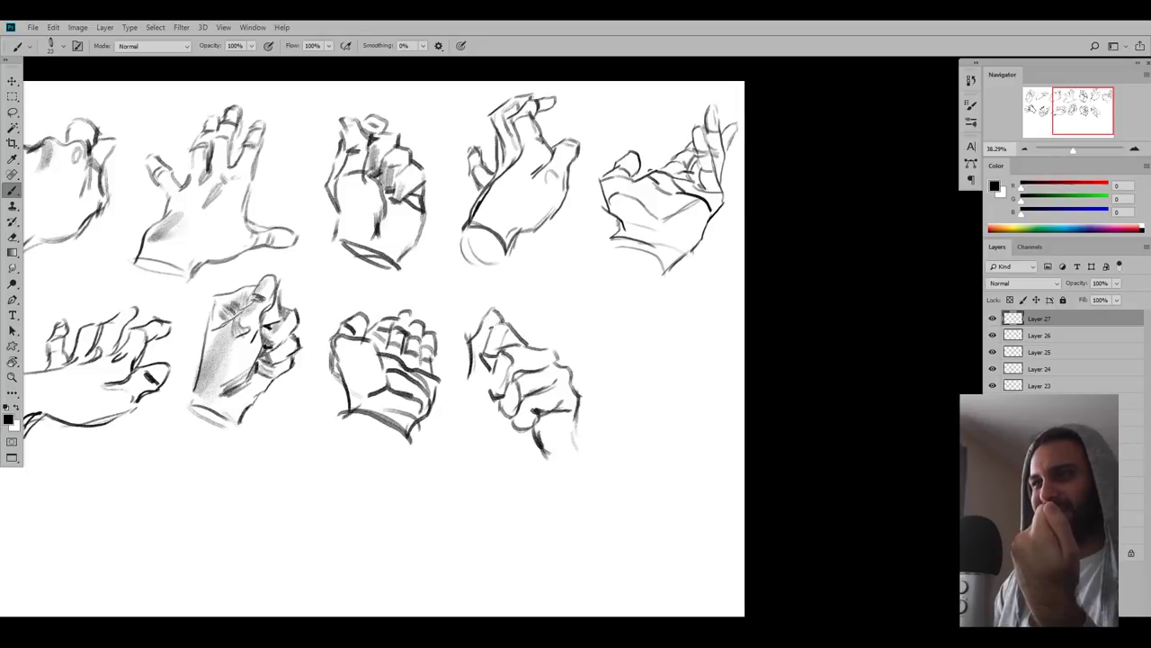
pyautogui.moveTo(486, 370)
pyautogui.mouseDown()
pyautogui.moveTo(460, 384)
pyautogui.moveTo(487, 425)
pyautogui.moveTo(478, 422)
pyautogui.moveTo(486, 453)
pyautogui.mouseUp()
pyautogui.moveTo(476, 422); pyautogui.dragTo(505, 456)
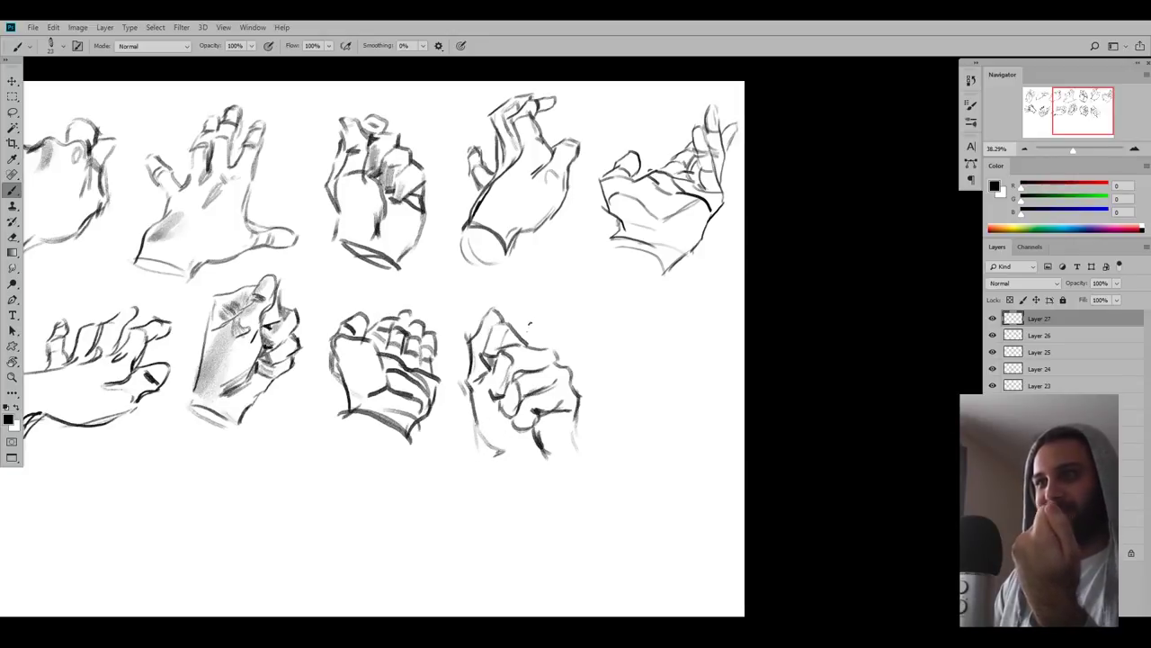
# - Darken the gap between the pinching hand's palm and curled fingers, then shade its shadow areas with a 54 px brush
pyautogui.rightClick(552, 341)
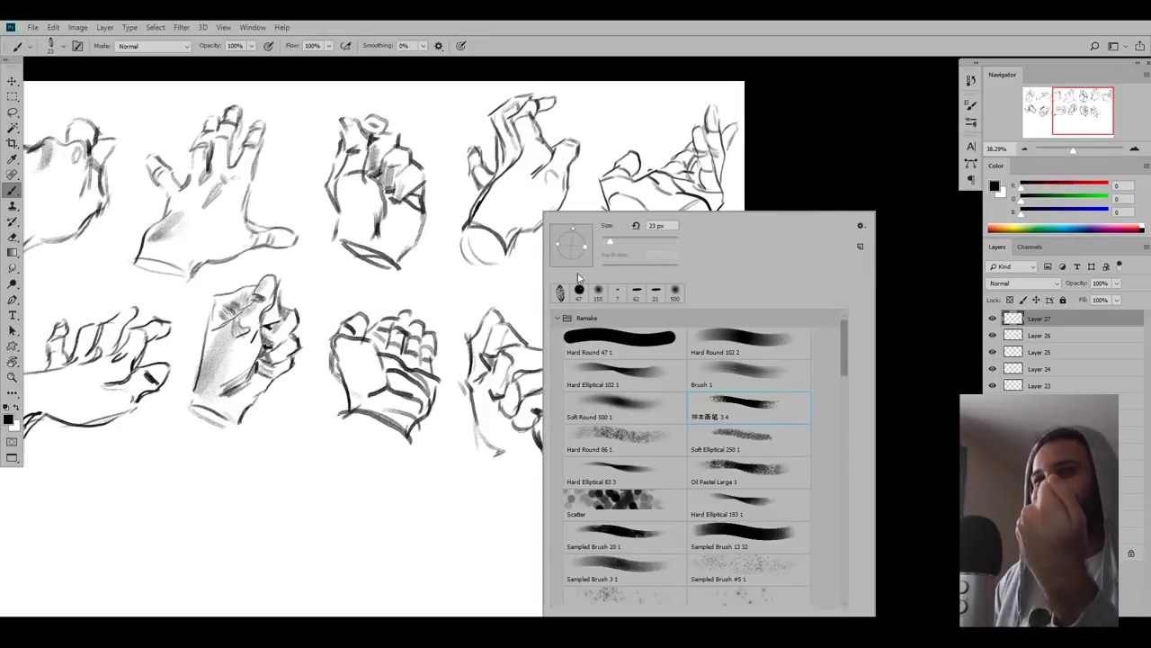
pyautogui.click(507, 398)
pyautogui.moveTo(509, 426); pyautogui.dragTo(496, 440)
pyautogui.moveTo(492, 437); pyautogui.dragTo(486, 445)
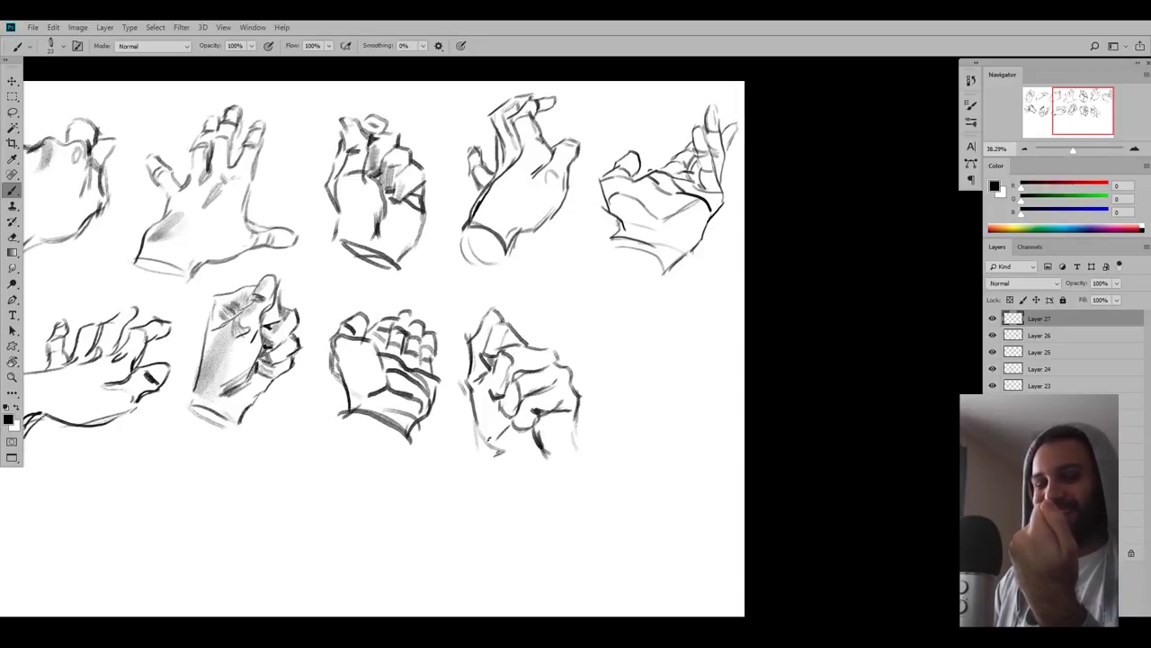
pyautogui.moveTo(502, 392)
pyautogui.mouseDown()
pyautogui.moveTo(482, 416)
pyautogui.moveTo(502, 457)
pyautogui.mouseUp()
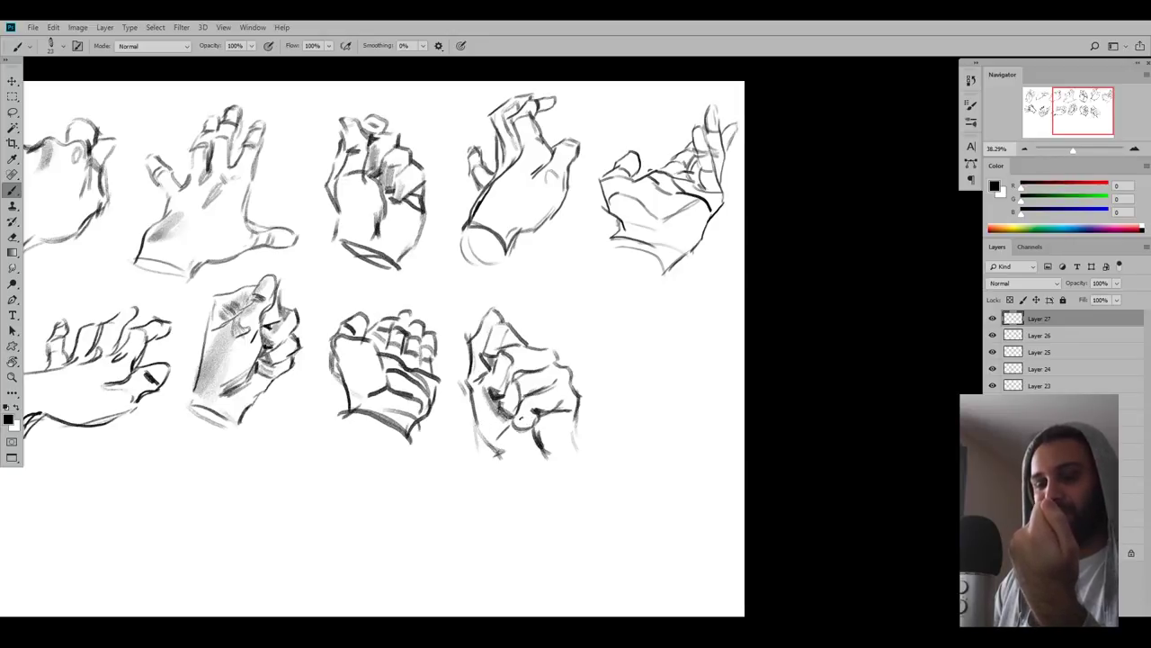
pyautogui.rightClick(534, 400)
pyautogui.moveTo(628, 239); pyautogui.dragTo(639, 240)
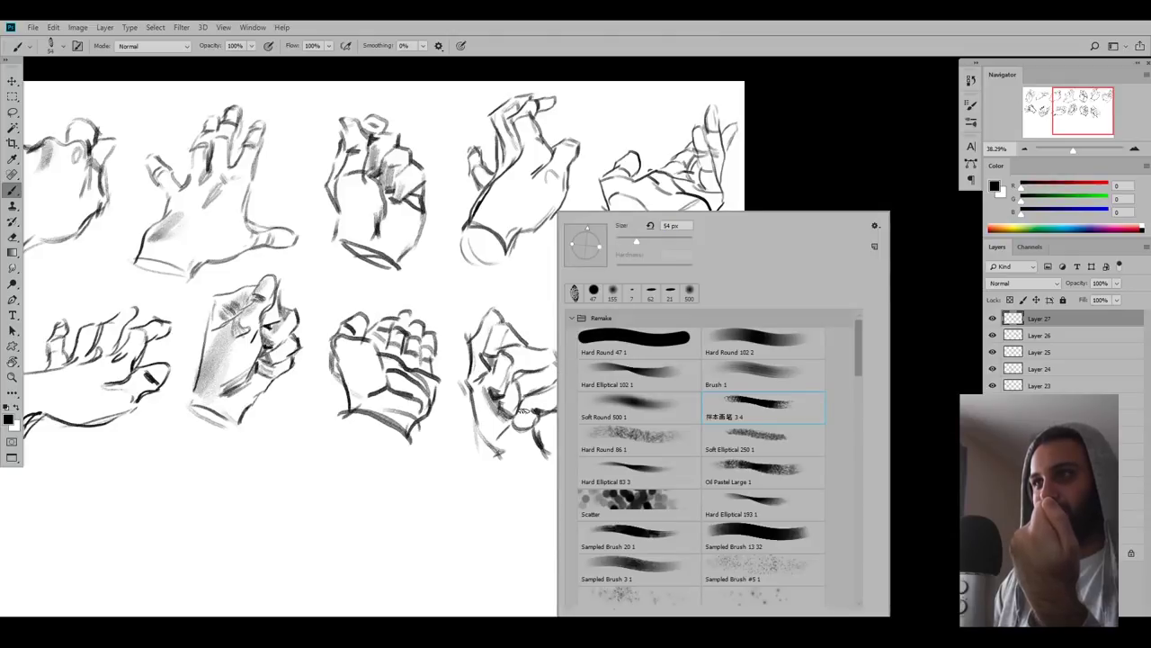
pyautogui.moveTo(525, 410)
pyautogui.mouseDown()
pyautogui.moveTo(510, 389)
pyautogui.moveTo(497, 396)
pyautogui.moveTo(500, 385)
pyautogui.mouseUp()
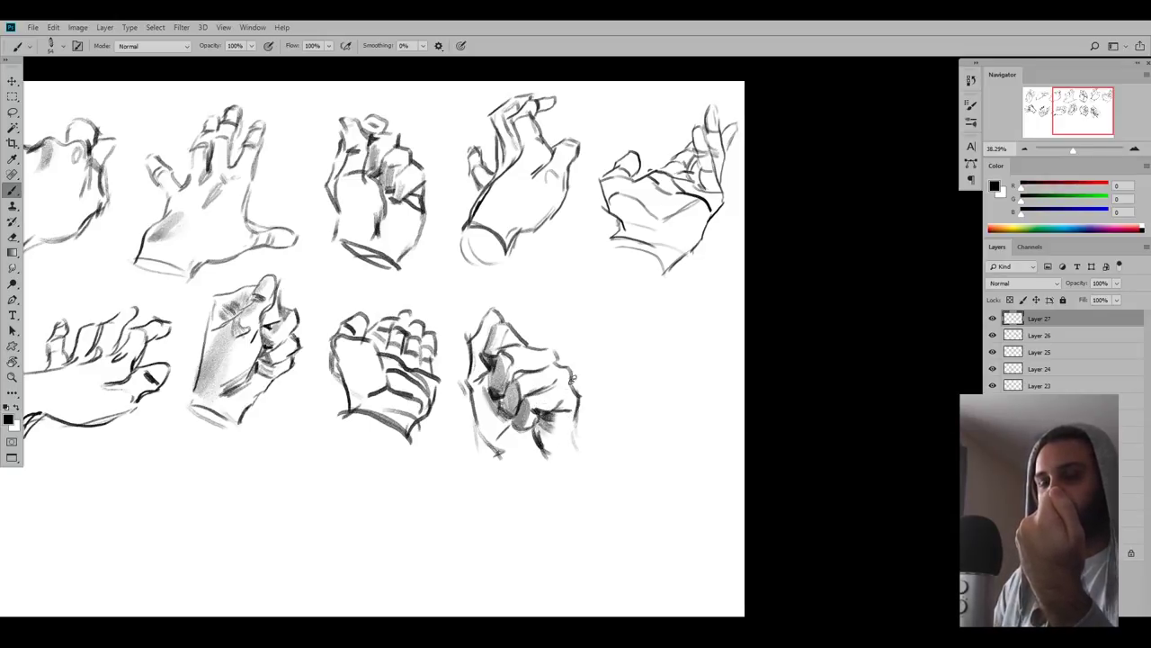
# - Draw the pinching hand's palm creases, wrist edge and outer contours with a finer brush
pyautogui.rightClick(586, 362)
pyautogui.click(661, 240)
pyautogui.click(563, 428)
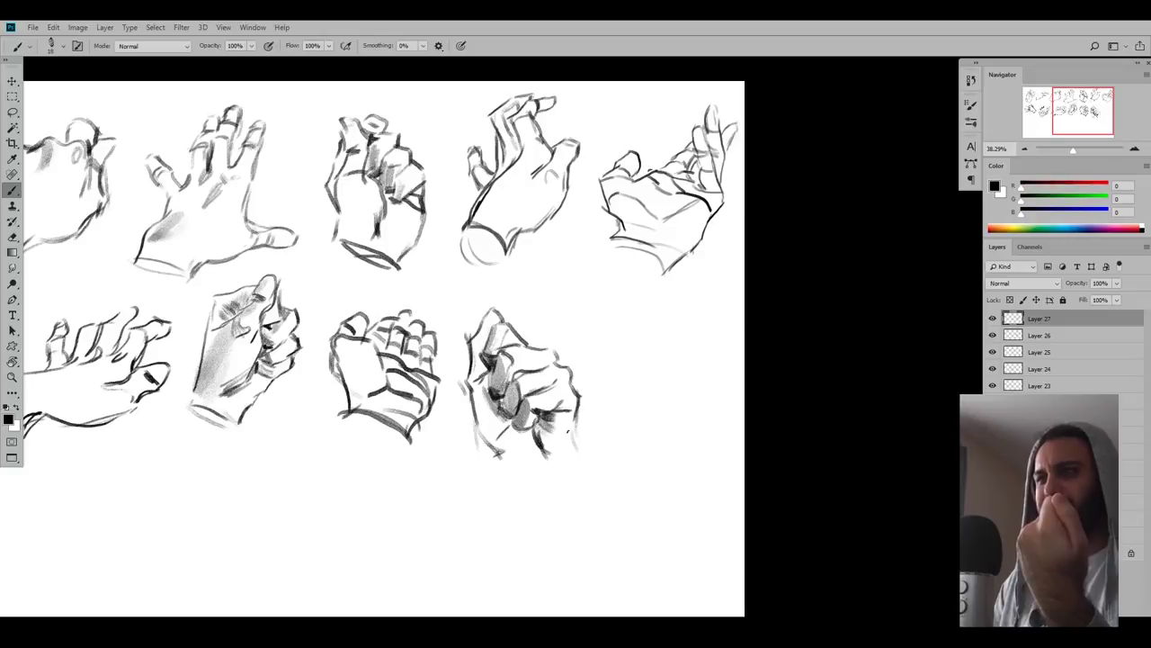
pyautogui.moveTo(538, 482)
pyautogui.mouseDown()
pyautogui.moveTo(527, 460)
pyautogui.moveTo(545, 458)
pyautogui.mouseUp()
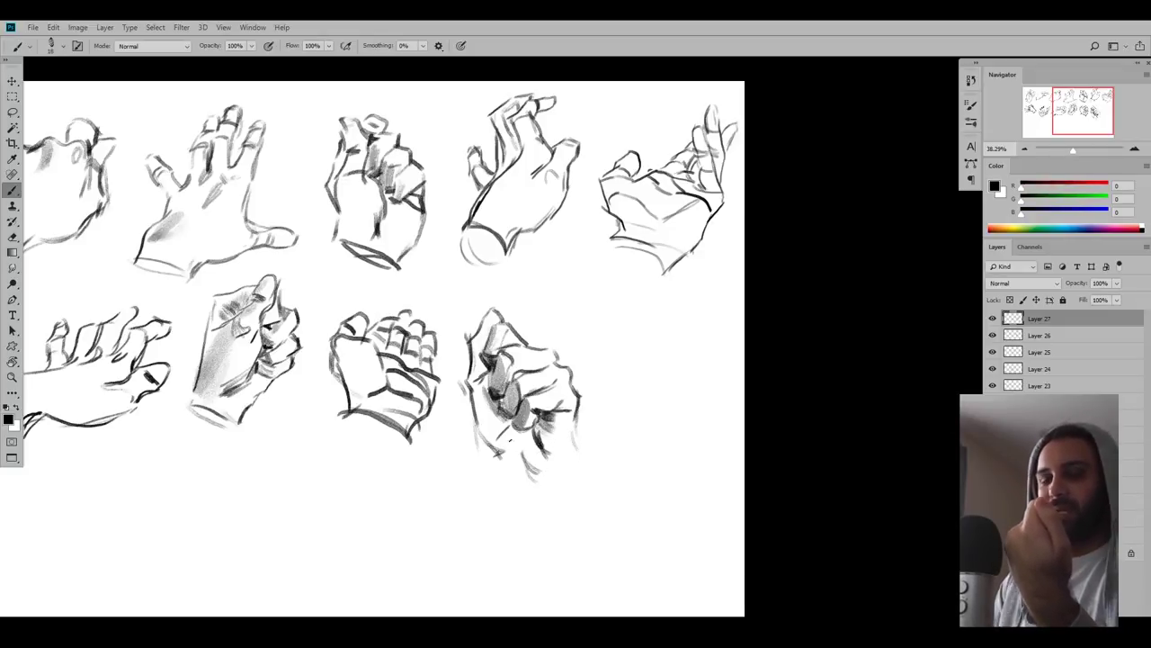
pyautogui.moveTo(495, 448)
pyautogui.mouseDown()
pyautogui.moveTo(495, 482)
pyautogui.moveTo(553, 508)
pyautogui.moveTo(561, 473)
pyautogui.mouseUp()
pyautogui.moveTo(574, 419); pyautogui.dragTo(556, 493)
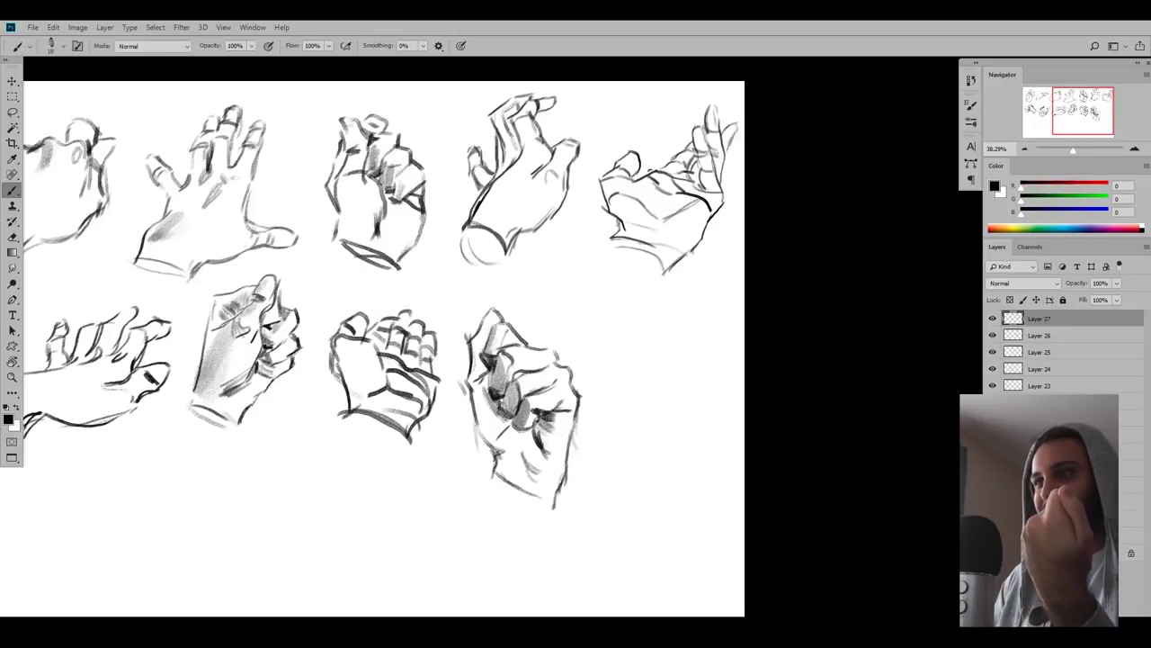
pyautogui.moveTo(538, 415); pyautogui.dragTo(521, 430)
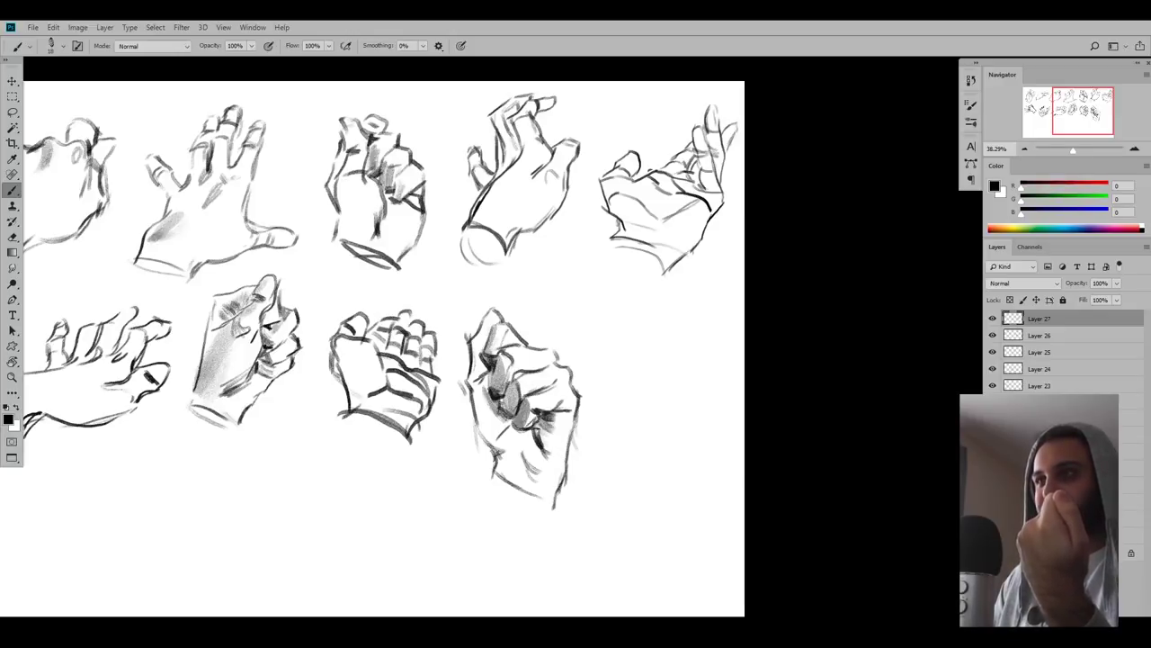
pyautogui.moveTo(474, 397); pyautogui.dragTo(495, 465)
# - Set the brush size to 60 px and shade the lower palm and outer edge of the pinching hand
pyautogui.rightClick(534, 383)
pyautogui.moveTo(609, 226); pyautogui.dragTo(623, 228)
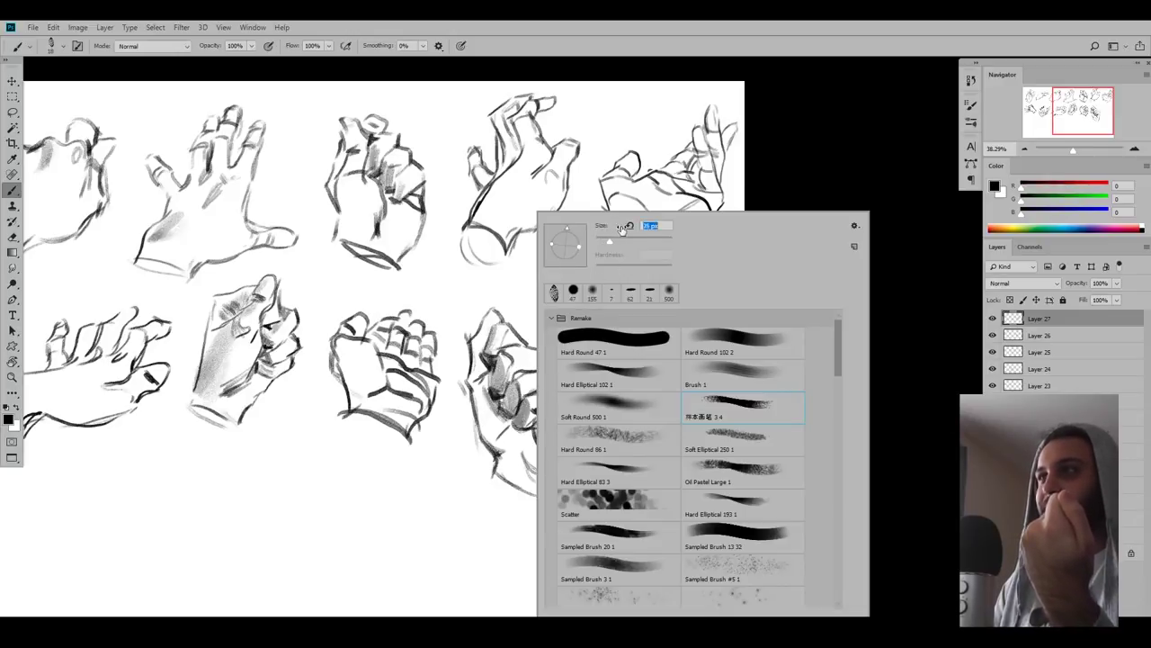
pyautogui.click(824, 189)
pyautogui.moveTo(469, 412)
pyautogui.mouseDown()
pyautogui.moveTo(500, 456)
pyautogui.moveTo(537, 465)
pyautogui.mouseUp()
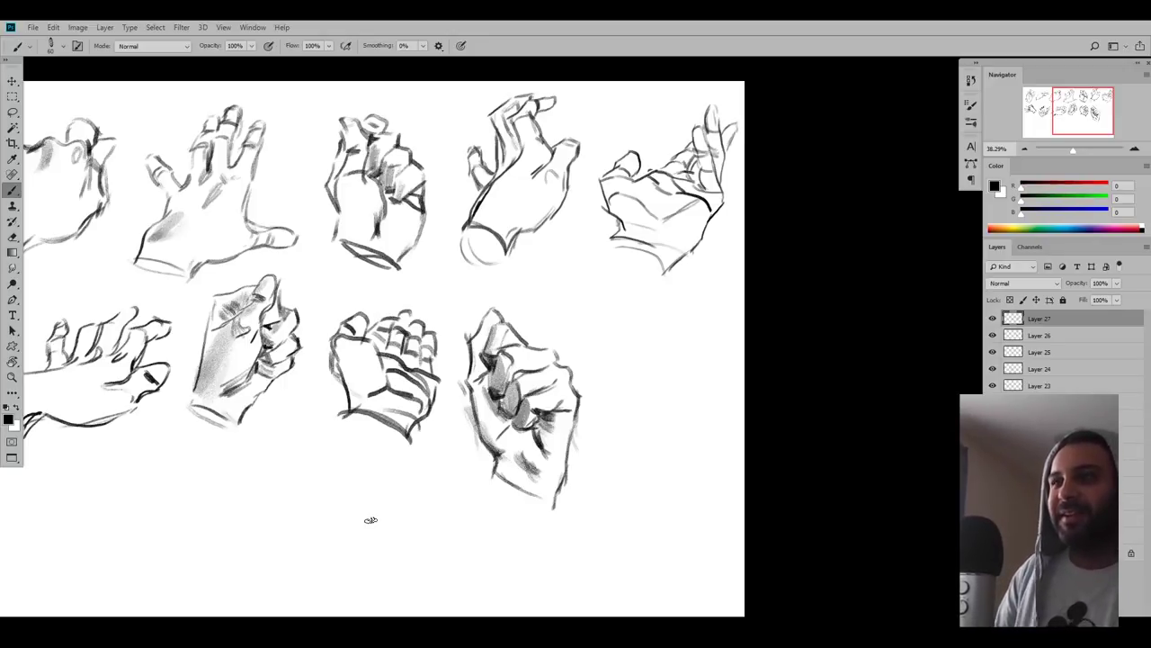
# - Scale the pinching hand down to about 86% and move it up in line with the second row
pyautogui.moveTo(560, 394); pyautogui.dragTo(560, 390)
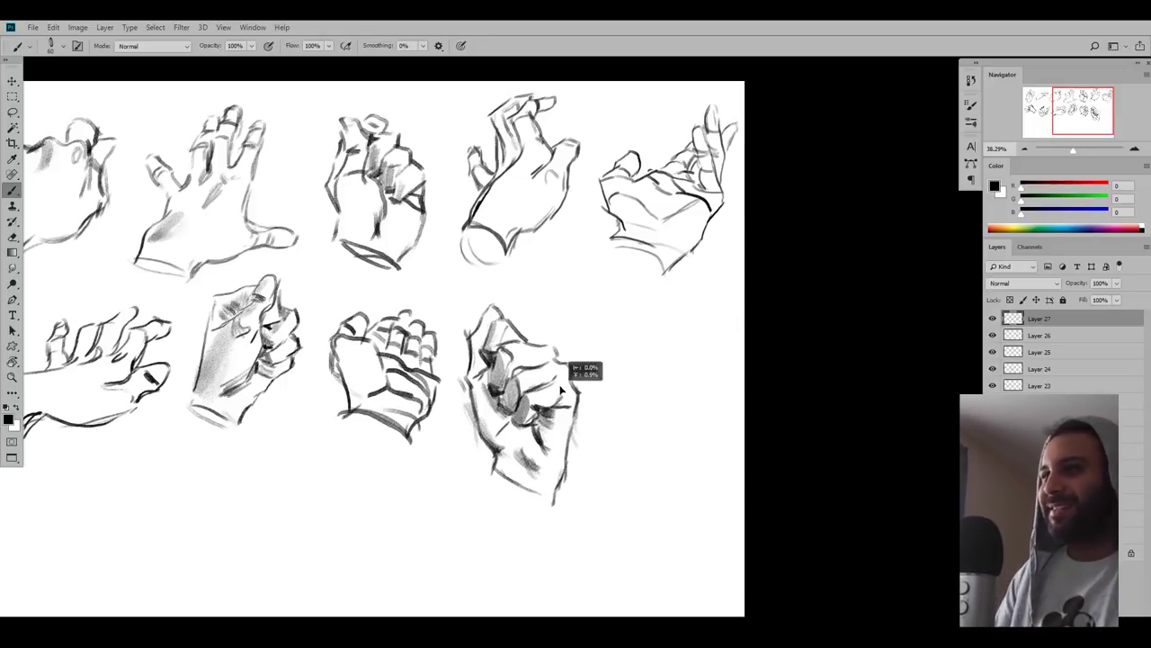
pyautogui.hotkey('ctrl', 't')
pyautogui.moveTo(586, 478); pyautogui.dragTo(566, 453)
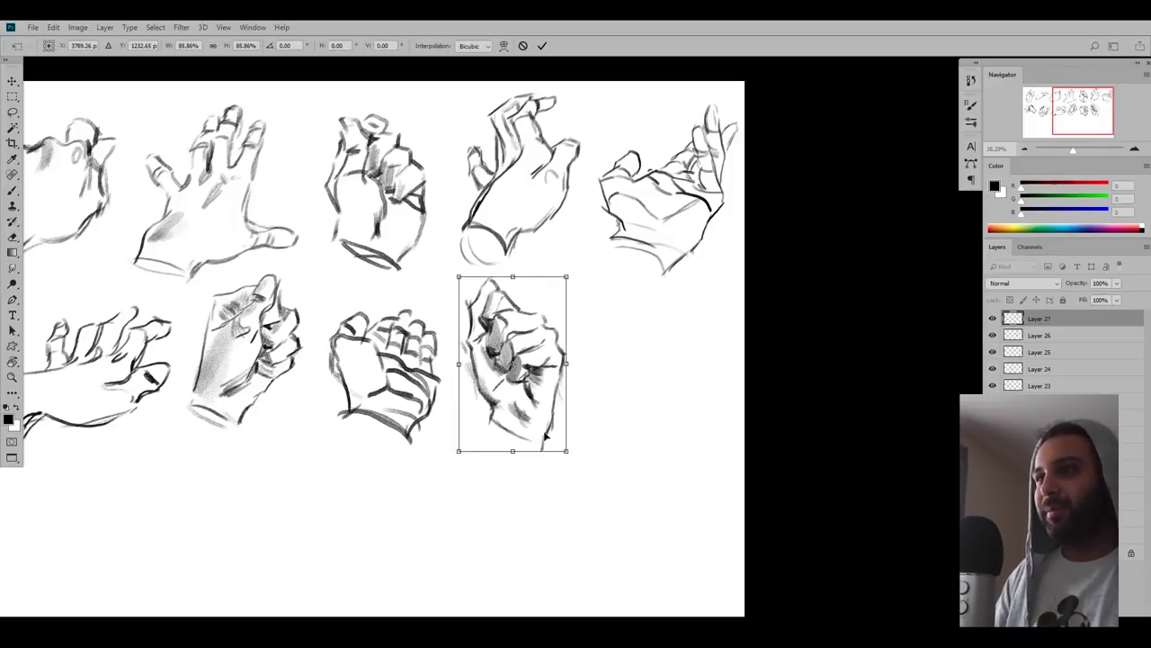
pyautogui.press('Return')
# - Add a new layer for the last study in the second row and set the brush size to 25 px
pyautogui.press('z')
pyautogui.moveTo(581, 408)
pyautogui.mouseDown()
pyautogui.moveTo(554, 403)
pyautogui.moveTo(586, 399)
pyautogui.moveTo(581, 438)
pyautogui.mouseUp()
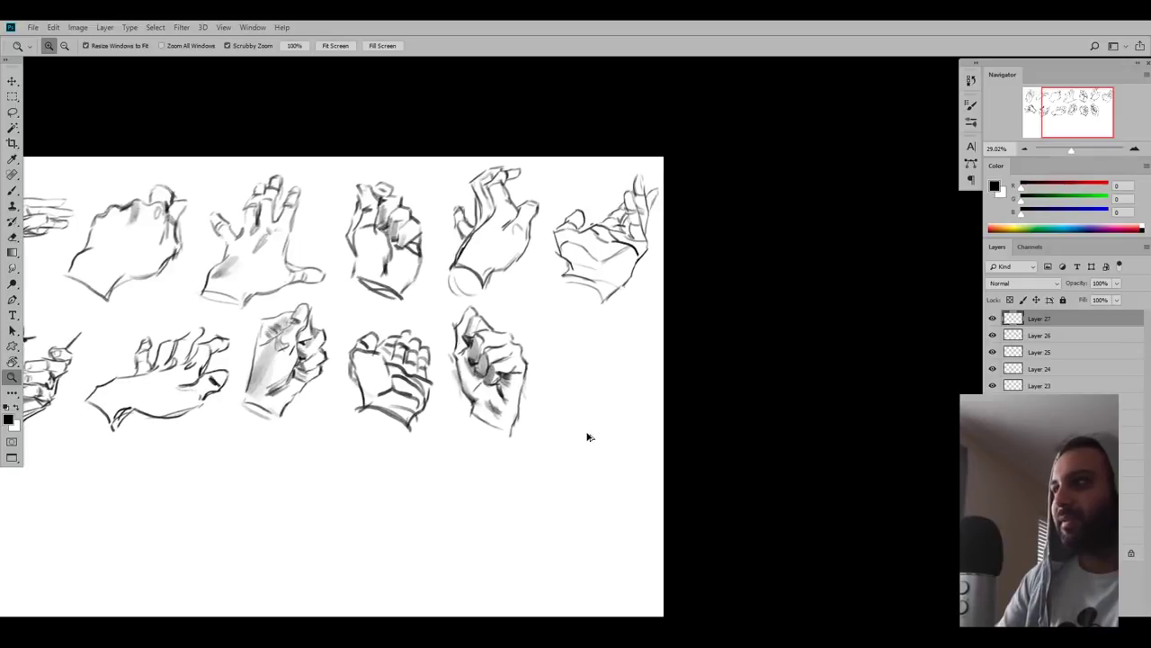
pyautogui.hotkey('ctrl', 'shift', 'alt', 'n')
pyautogui.press('b')
pyautogui.press('z')
pyautogui.moveTo(596, 351); pyautogui.dragTo(629, 347)
pyautogui.press('b')
pyautogui.rightClick(618, 335)
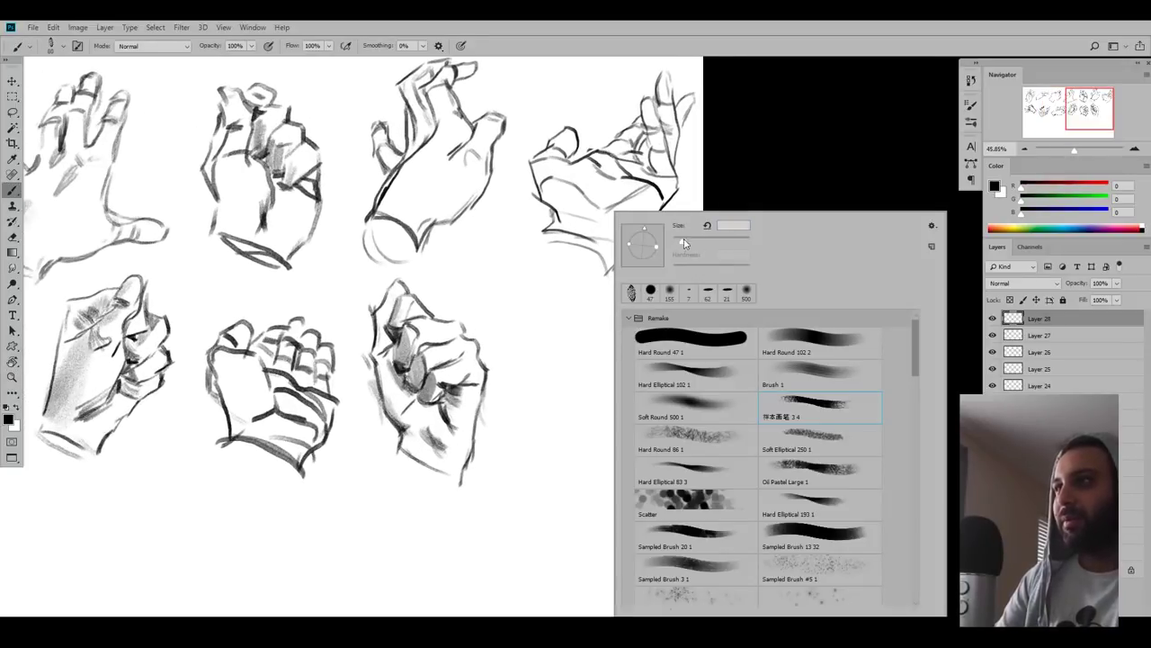
pyautogui.click(684, 243)
pyautogui.click(577, 388)
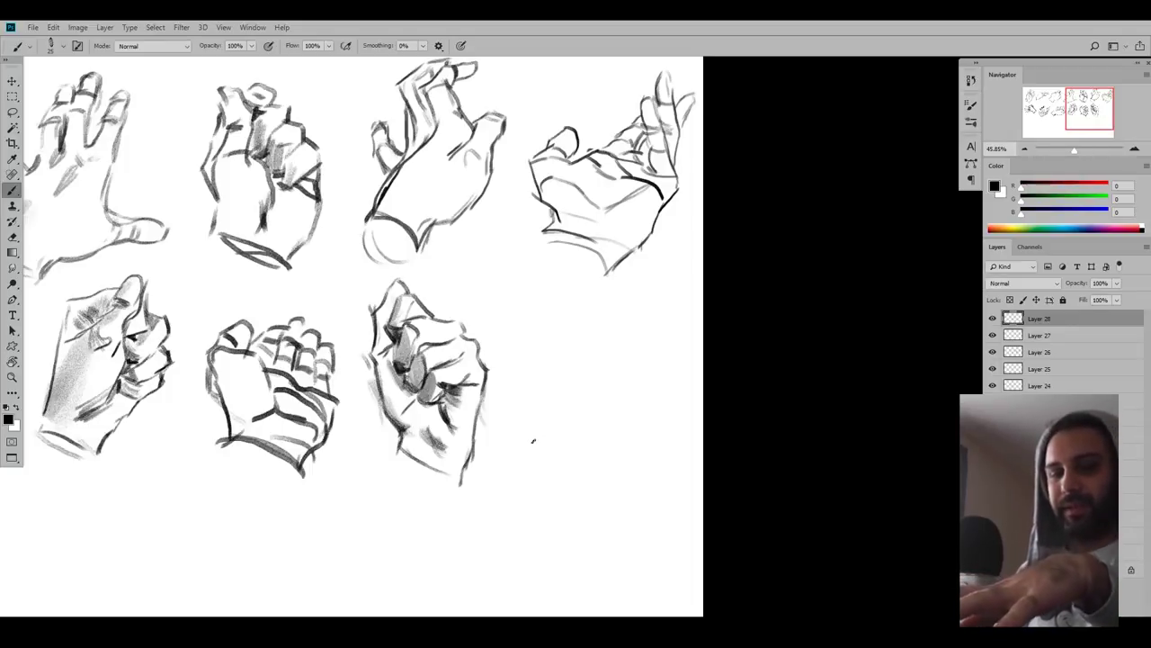
# - Draw a reaching hand with its wrist, back, raised bent fingers and thumb in the empty space at the end of the second row
pyautogui.moveTo(500, 430)
pyautogui.mouseDown()
pyautogui.moveTo(517, 410)
pyautogui.moveTo(574, 409)
pyautogui.moveTo(527, 465)
pyautogui.moveTo(613, 469)
pyautogui.moveTo(631, 417)
pyautogui.moveTo(610, 417)
pyautogui.moveTo(638, 382)
pyautogui.moveTo(621, 388)
pyautogui.mouseUp()
pyautogui.moveTo(624, 381)
pyautogui.mouseDown()
pyautogui.moveTo(649, 370)
pyautogui.moveTo(624, 416)
pyautogui.moveTo(576, 413)
pyautogui.moveTo(604, 373)
pyautogui.mouseUp()
pyautogui.moveTo(601, 376); pyautogui.dragTo(620, 368)
pyautogui.moveTo(619, 366); pyautogui.dragTo(647, 358)
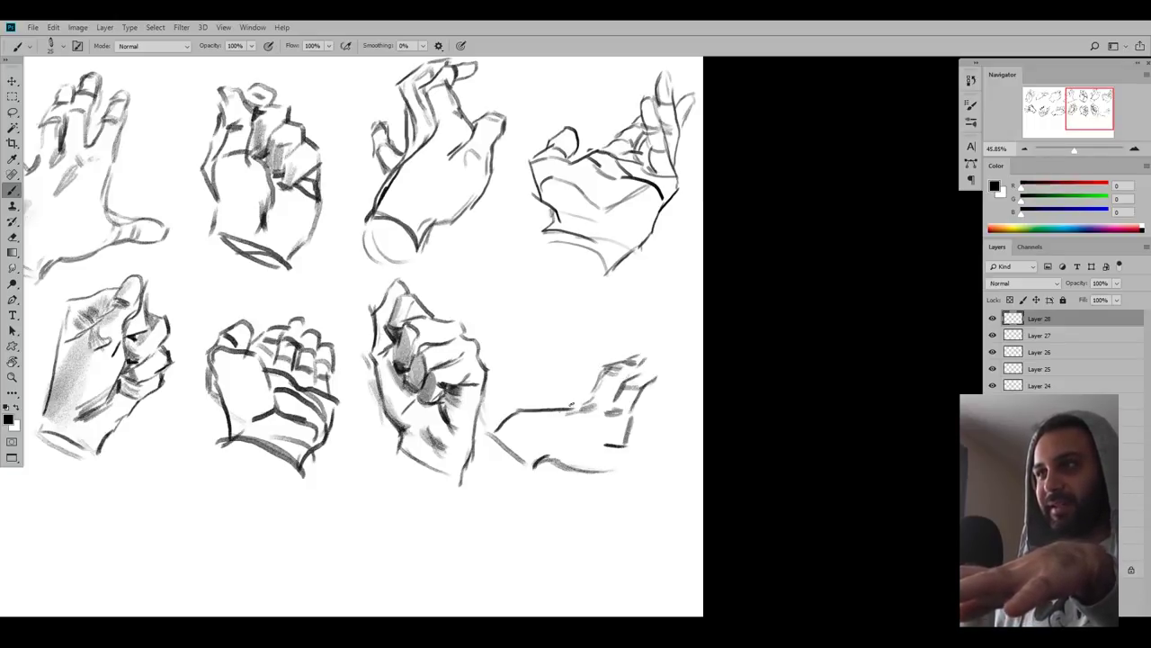
pyautogui.moveTo(556, 410)
pyautogui.mouseDown()
pyautogui.moveTo(612, 364)
pyautogui.moveTo(543, 411)
pyautogui.moveTo(562, 406)
pyautogui.mouseUp()
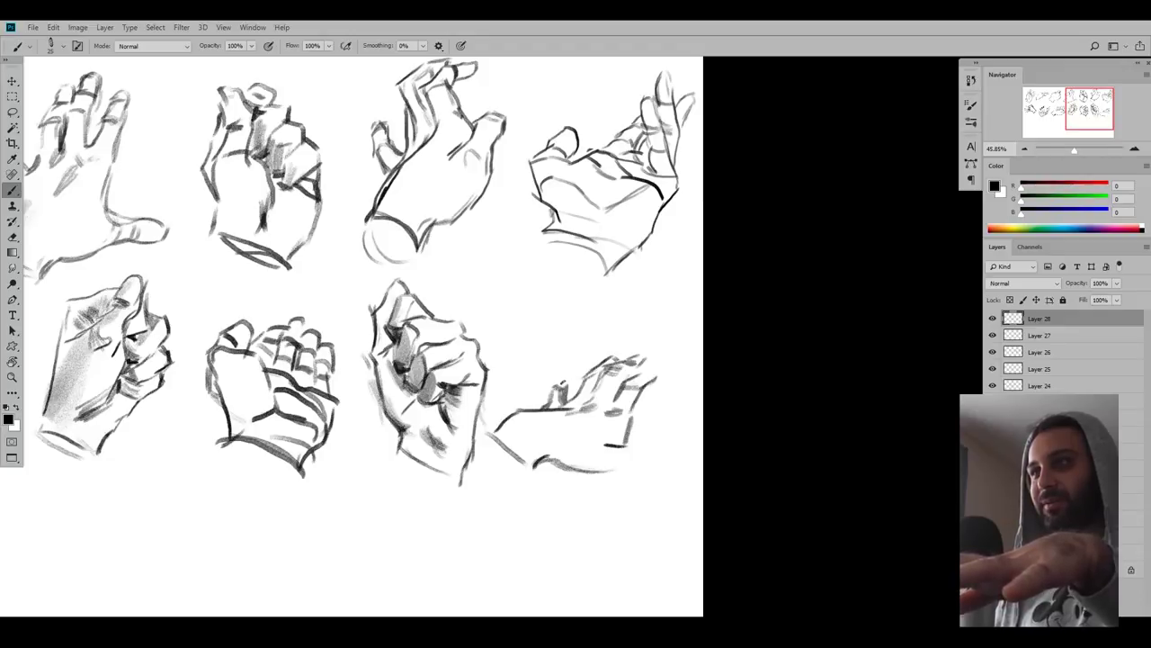
pyautogui.moveTo(556, 386)
pyautogui.mouseDown()
pyautogui.moveTo(569, 377)
pyautogui.moveTo(568, 390)
pyautogui.mouseUp()
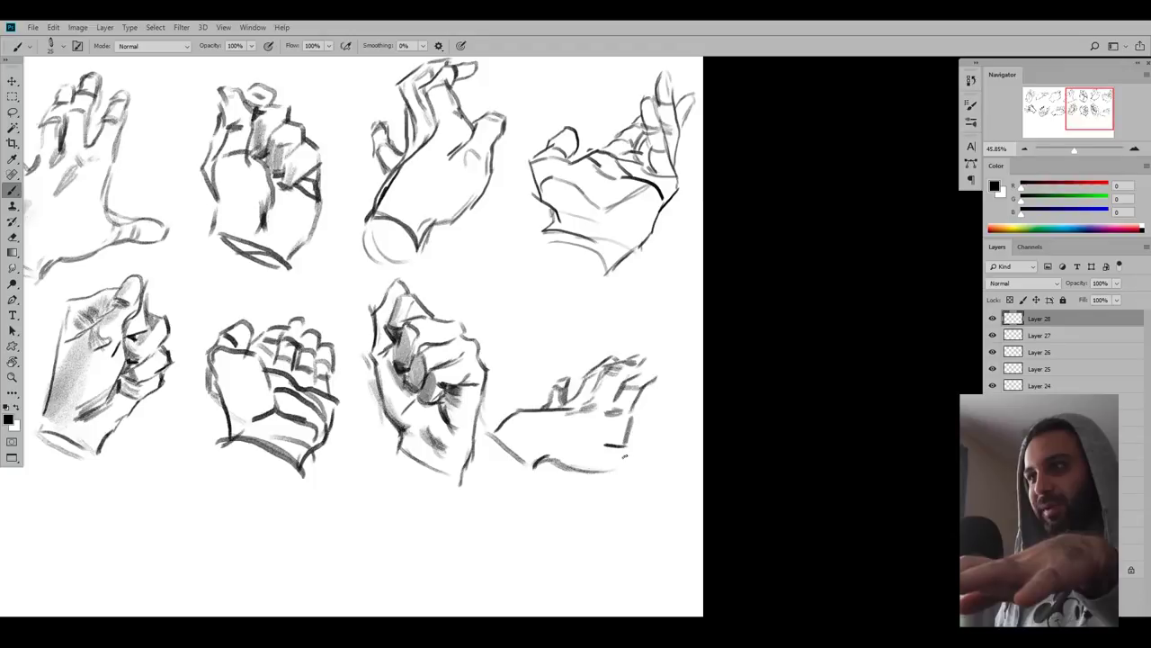
pyautogui.moveTo(619, 462)
pyautogui.mouseDown()
pyautogui.moveTo(639, 452)
pyautogui.moveTo(641, 424)
pyautogui.moveTo(658, 436)
pyautogui.moveTo(635, 453)
pyautogui.moveTo(621, 406)
pyautogui.moveTo(581, 420)
pyautogui.moveTo(601, 420)
pyautogui.moveTo(600, 437)
pyautogui.mouseUp()
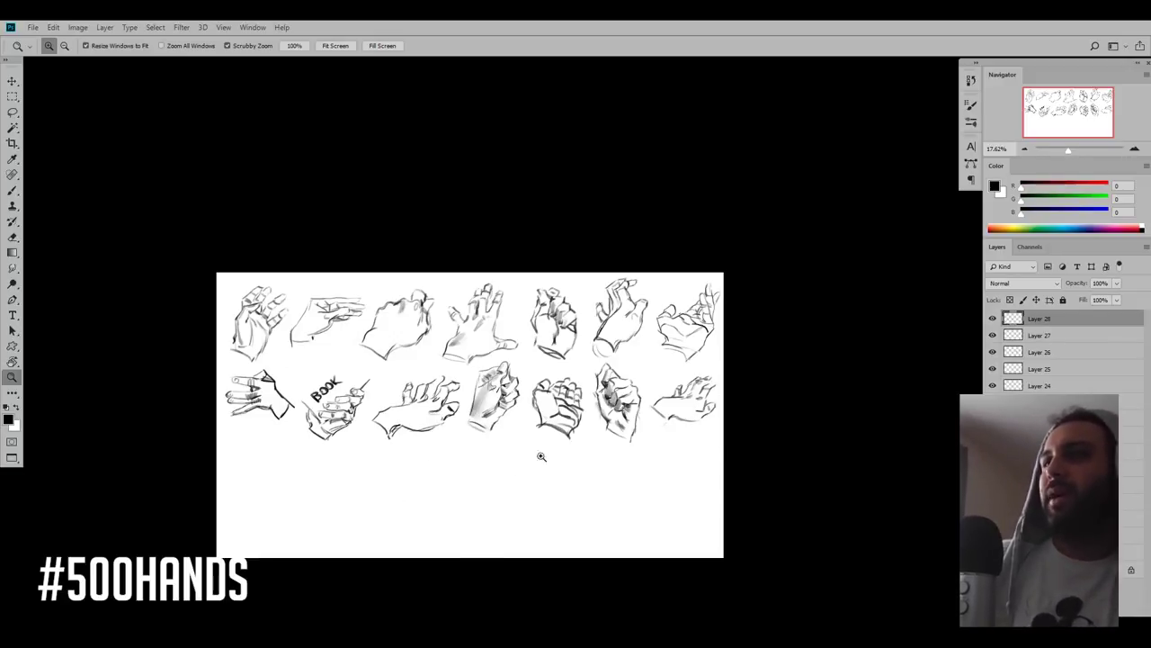
# - Select the layers of all the hand studies in both rows together
pyautogui.press('v')
pyautogui.moveTo(784, 288); pyautogui.dragTo(173, 436)
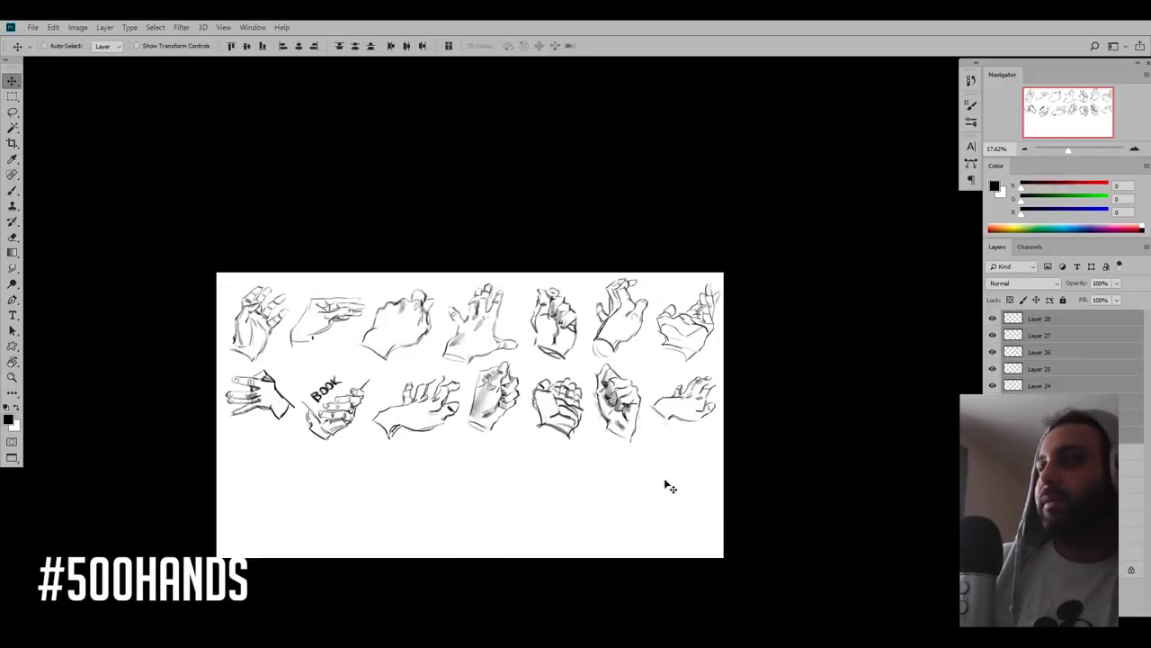
pyautogui.press('z')
pyautogui.click(470, 319)
pyautogui.moveTo(469, 319)
pyautogui.mouseDown()
pyautogui.moveTo(504, 320)
pyautogui.moveTo(491, 324)
pyautogui.mouseUp()
pyautogui.press('space')
pyautogui.moveTo(440, 504); pyautogui.dragTo(414, 390)
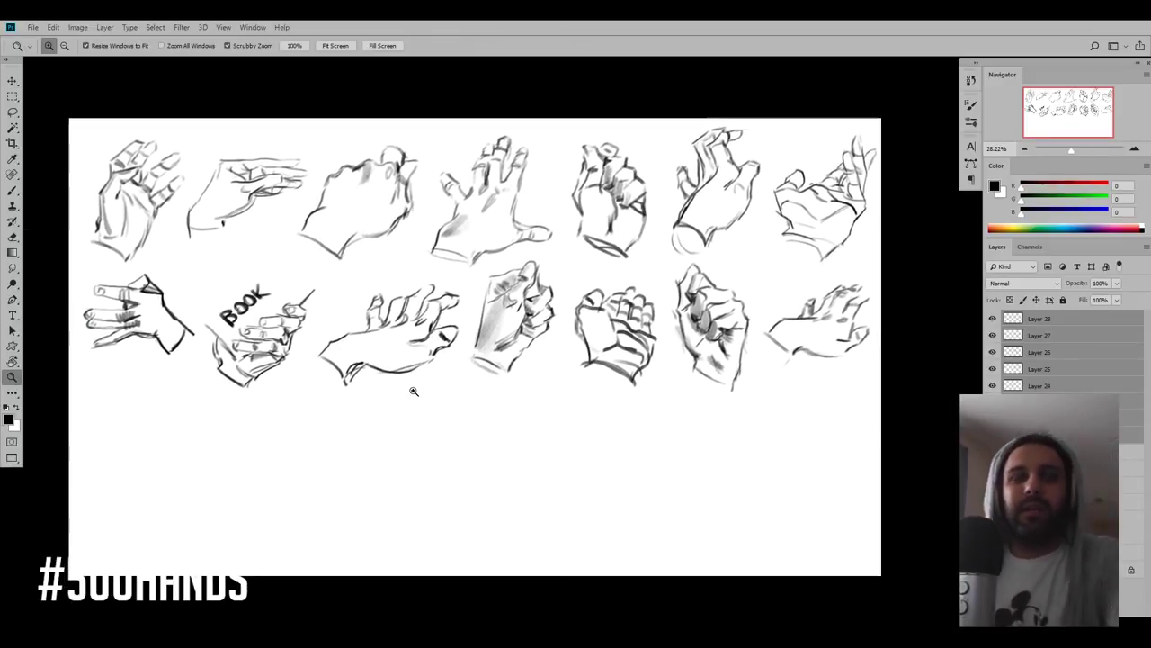